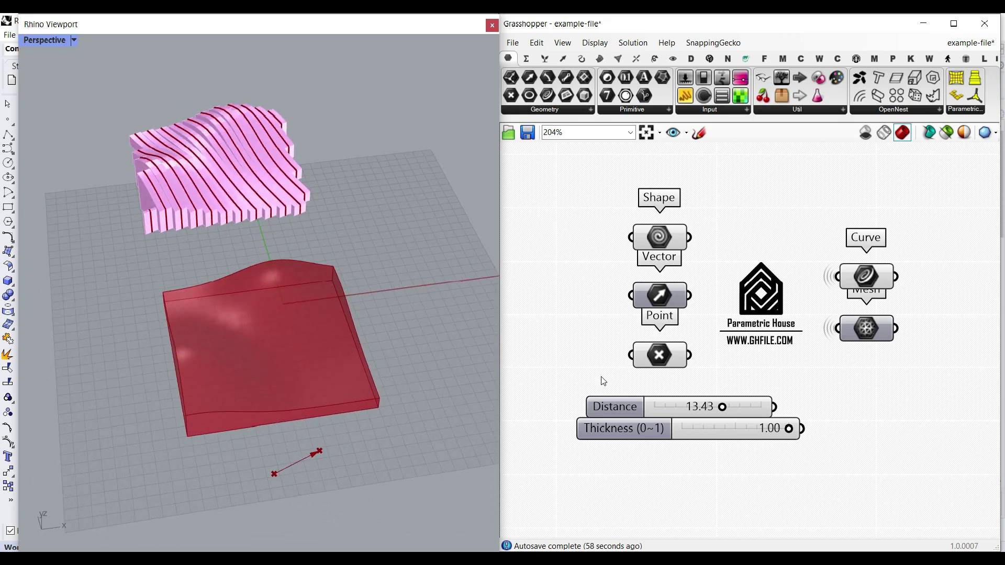
# Examine the input shape and its generated contour curves and slices from several angles in the viewport
pyautogui.click(664, 243)
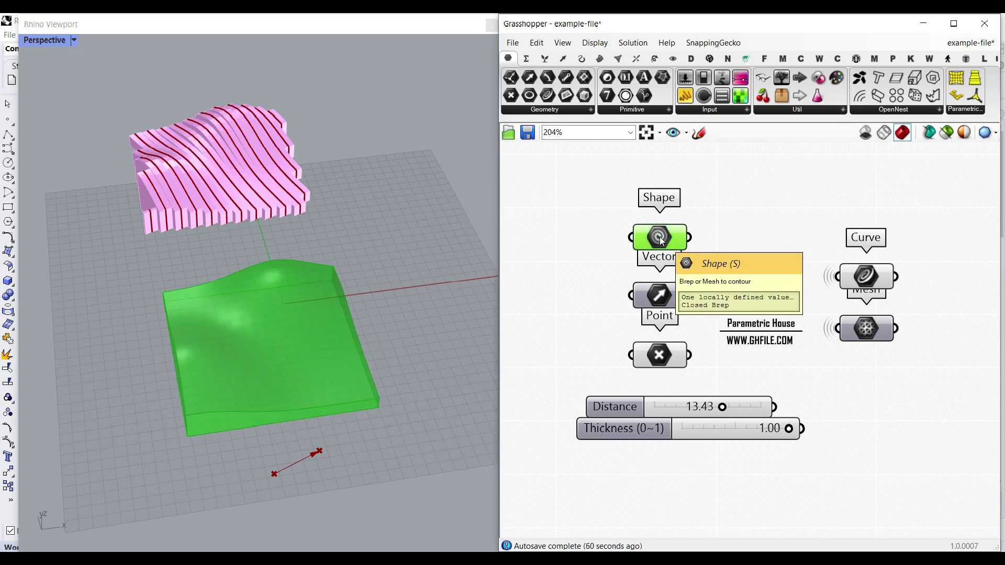
pyautogui.moveTo(139, 410); pyautogui.dragTo(194, 401, button='right')
pyautogui.click(866, 275)
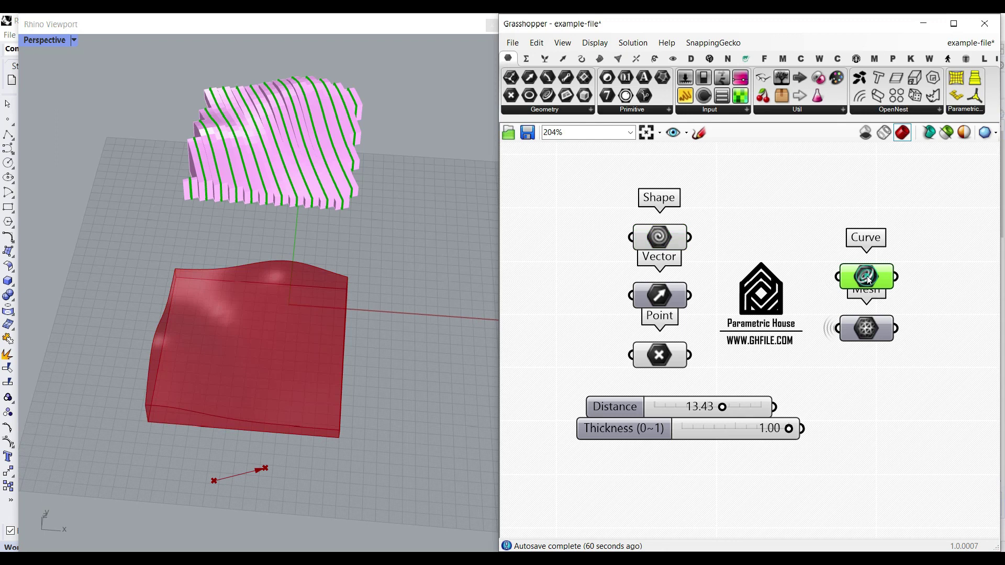
pyautogui.moveTo(328, 297); pyautogui.dragTo(199, 282, button='right')
pyautogui.scroll(6, 199, 281)
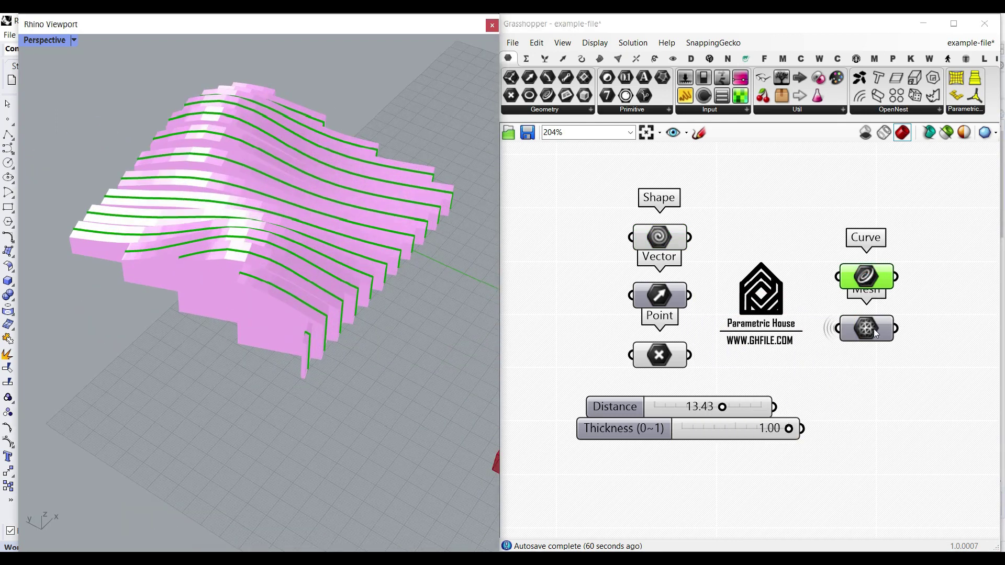
pyautogui.moveTo(272, 328)
pyautogui.mouseDown(button='right')
pyautogui.moveTo(134, 305)
pyautogui.moveTo(202, 414)
pyautogui.moveTo(253, 332)
pyautogui.mouseUp(button='right')
# Set the slice Distance to 13.87 and the Thickness to 0.44
pyautogui.moveTo(722, 410)
pyautogui.mouseDown()
pyautogui.moveTo(676, 408)
pyautogui.moveTo(724, 407)
pyautogui.mouseUp()
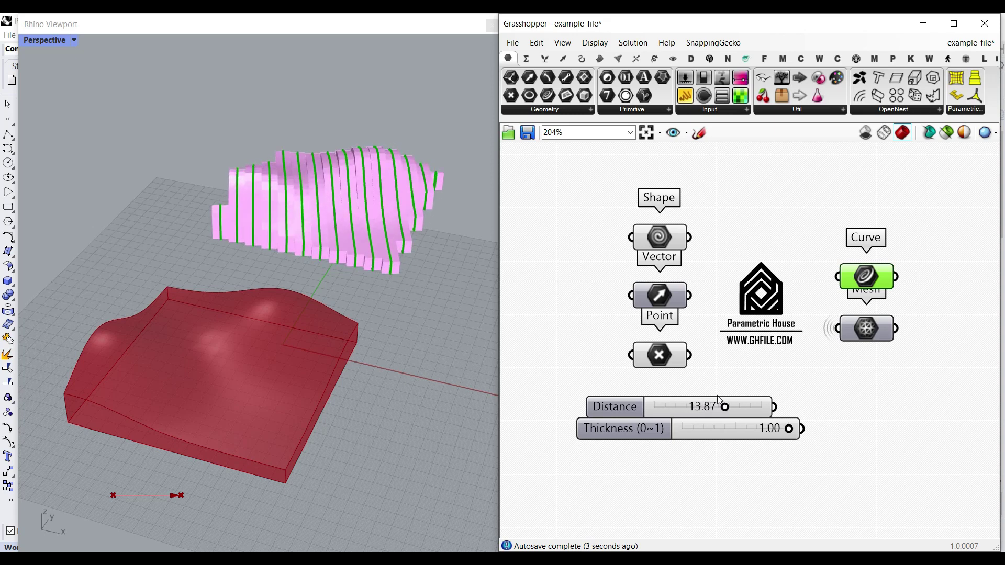
pyautogui.scroll(6, 253, 246)
pyautogui.scroll(-8, 193, 236)
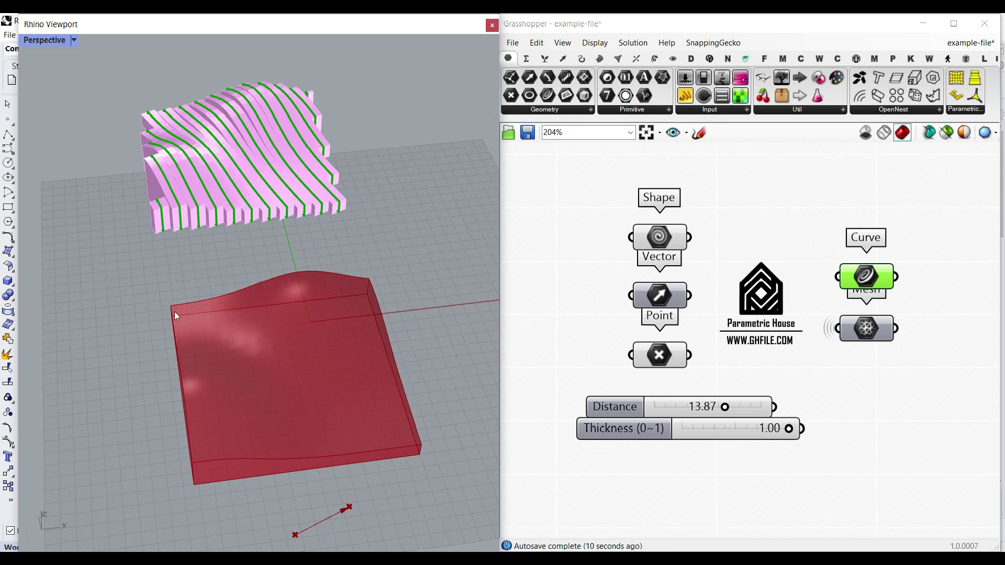
pyautogui.moveTo(199, 267); pyautogui.dragTo(163, 265, button='right')
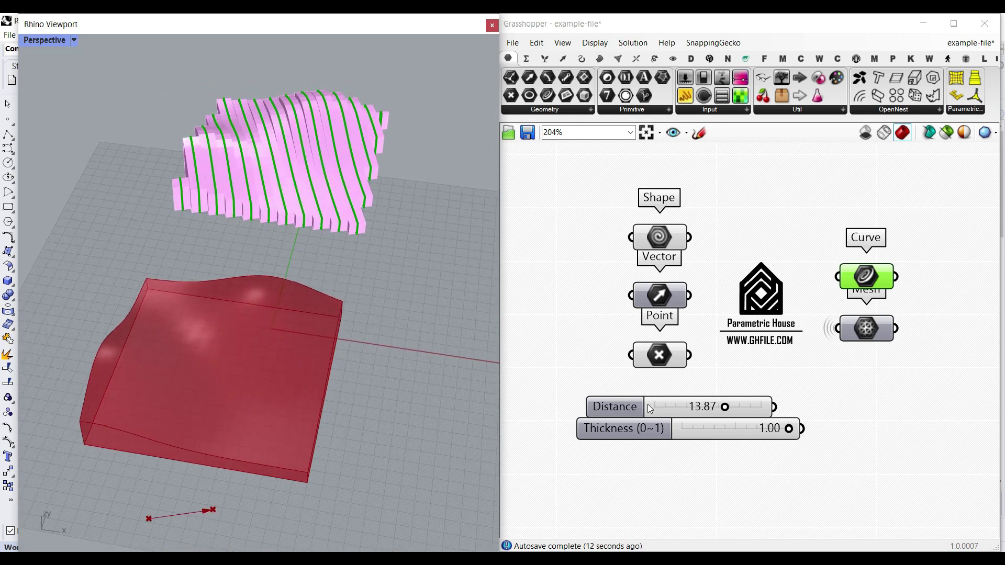
pyautogui.moveTo(789, 428); pyautogui.dragTo(722, 429)
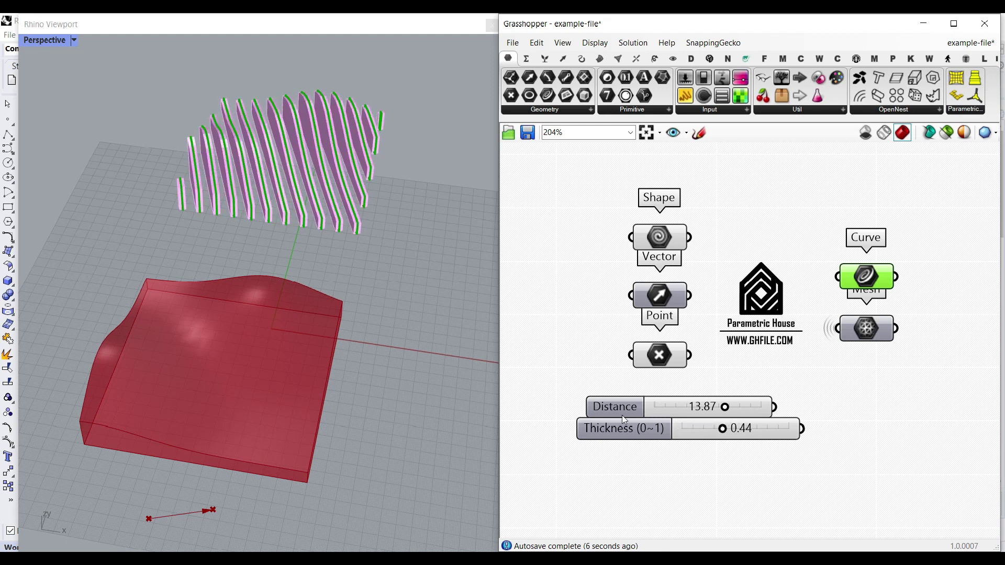
# Move the end point of the direction vector along the Y axis to reorient the slices
pyautogui.click(647, 359)
pyautogui.moveTo(224, 509); pyautogui.dragTo(165, 435, button='right')
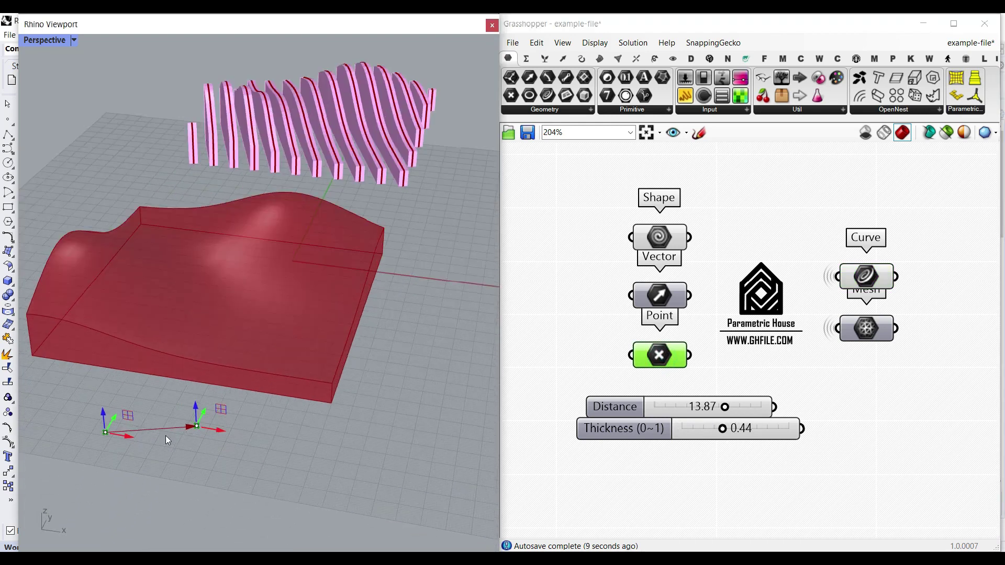
pyautogui.moveTo(202, 416)
pyautogui.mouseDown()
pyautogui.moveTo(225, 394)
pyautogui.moveTo(190, 442)
pyautogui.moveTo(213, 409)
pyautogui.mouseUp()
pyautogui.moveTo(212, 409); pyautogui.dragTo(278, 432, button='right')
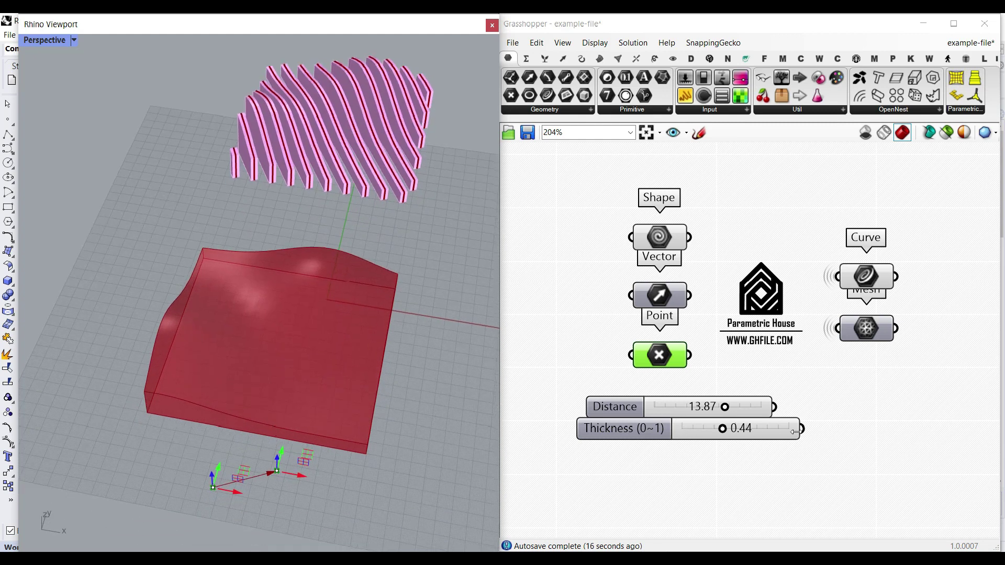
# Highlight the Curve and Mesh outputs and inspect them in the viewport
pyautogui.click(866, 276)
pyautogui.click(869, 327)
pyautogui.moveTo(203, 401); pyautogui.dragTo(244, 441, button='right')
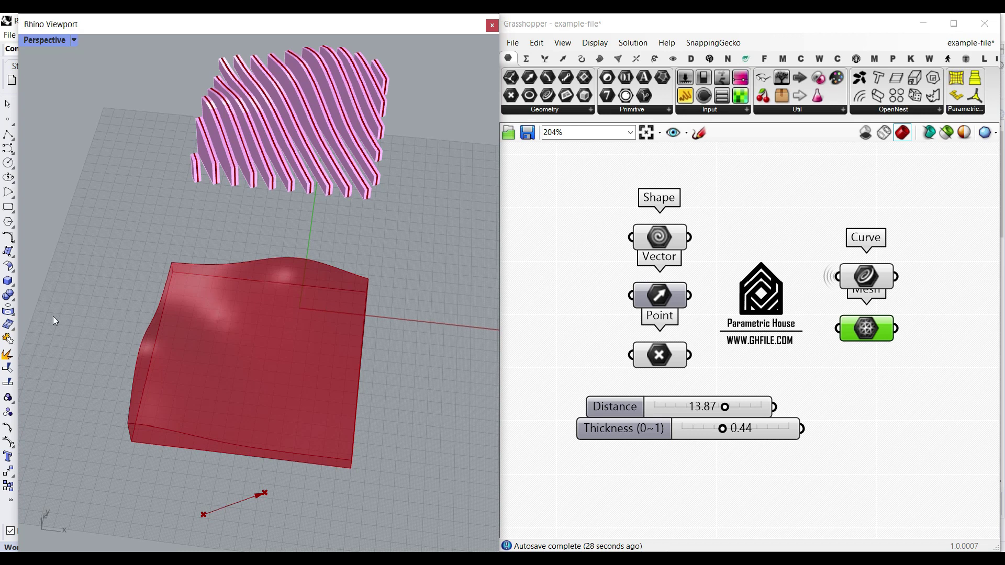
# Draw a solid box overlapping the wavy shape in the Rhino viewport and select it
pyautogui.click(7, 282)
pyautogui.click(210, 280)
pyautogui.click(337, 408)
pyautogui.click(334, 370)
pyautogui.moveTo(334, 371); pyautogui.dragTo(319, 340, button='right')
pyautogui.click(272, 324)
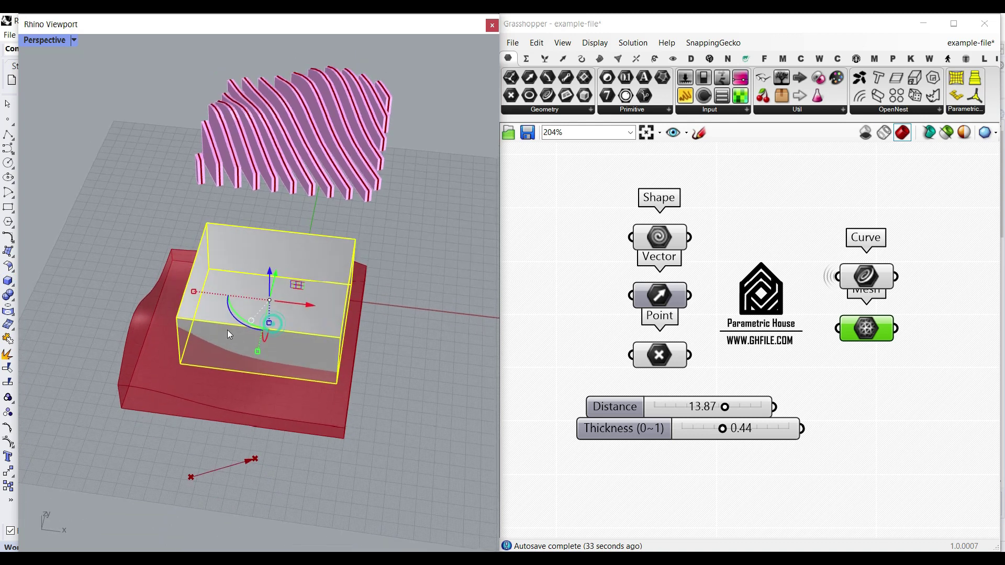
# Deform the box by moving its front-left vertical edge outward
pyautogui.click(215, 373)
pyautogui.keyDown('ctrl'); pyautogui.keyDown('shift'); pyautogui.click(177, 341); pyautogui.keyUp('shift'); pyautogui.keyUp('ctrl')
pyautogui.moveTo(217, 346); pyautogui.dragTo(151, 402)
pyautogui.click(178, 348)
pyautogui.click(76, 258)
pyautogui.moveTo(77, 258); pyautogui.dragTo(62, 230, button='right')
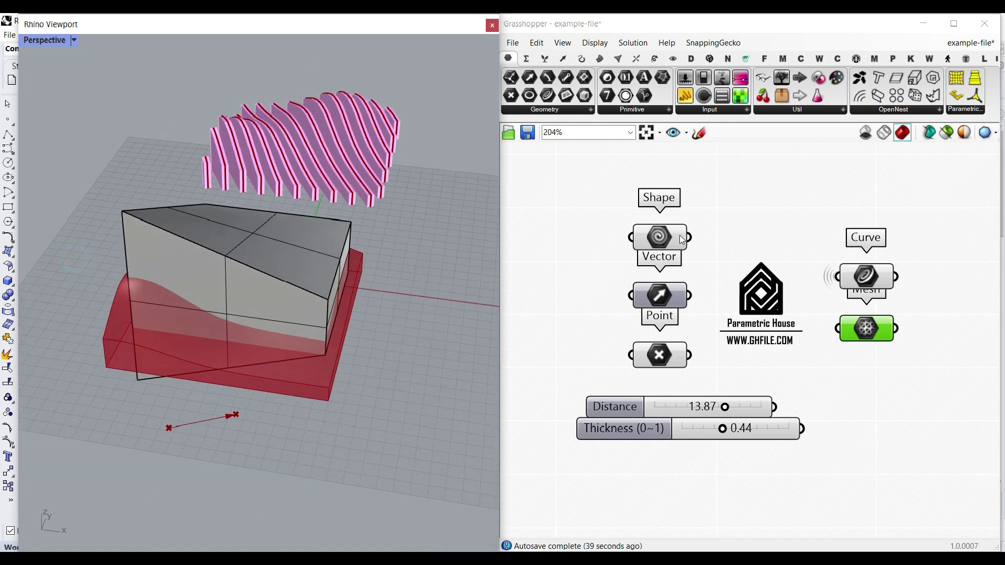
# Assign the deformed box to the Shape parameter as its single geometry
pyautogui.rightClick(679, 235)
pyautogui.click(703, 385)
pyautogui.click(224, 297)
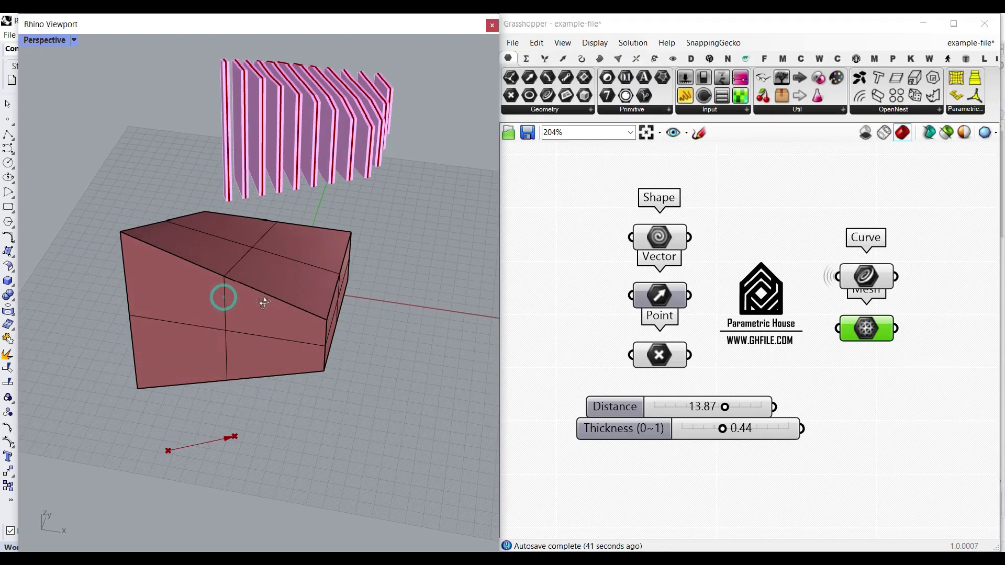
pyautogui.scroll(-4, 264, 303)
# Move the direction vector's end point to tilt the slices, and adjust the Distance slider
pyautogui.click(659, 355)
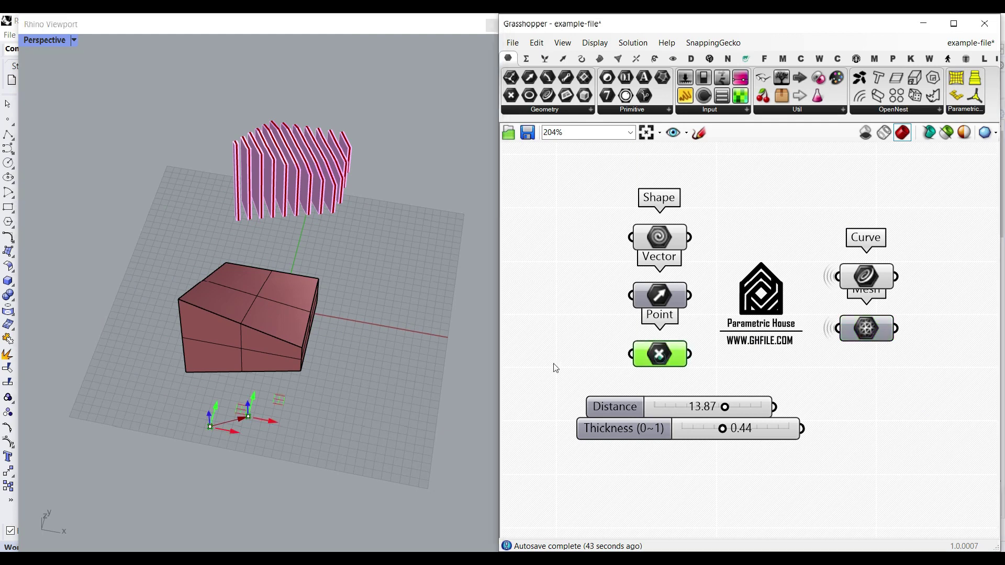
pyautogui.moveTo(267, 419); pyautogui.dragTo(277, 378)
pyautogui.moveTo(278, 379); pyautogui.dragTo(264, 342, button='right')
pyautogui.moveTo(257, 341)
pyautogui.mouseDown()
pyautogui.moveTo(256, 297)
pyautogui.moveTo(257, 357)
pyautogui.mouseUp()
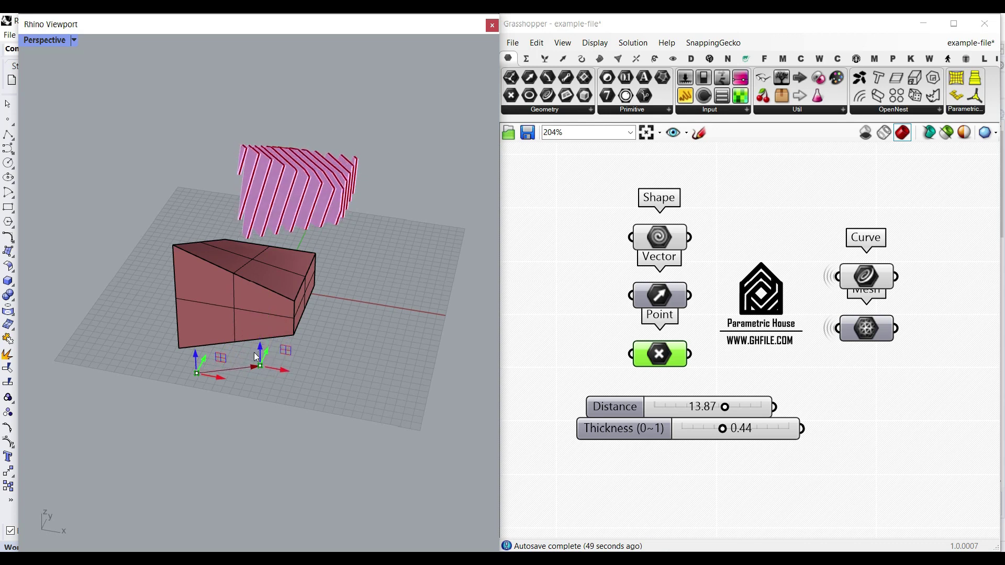
pyautogui.moveTo(722, 408); pyautogui.dragTo(798, 426)
pyautogui.moveTo(277, 264); pyautogui.dragTo(780, 453, button='right')
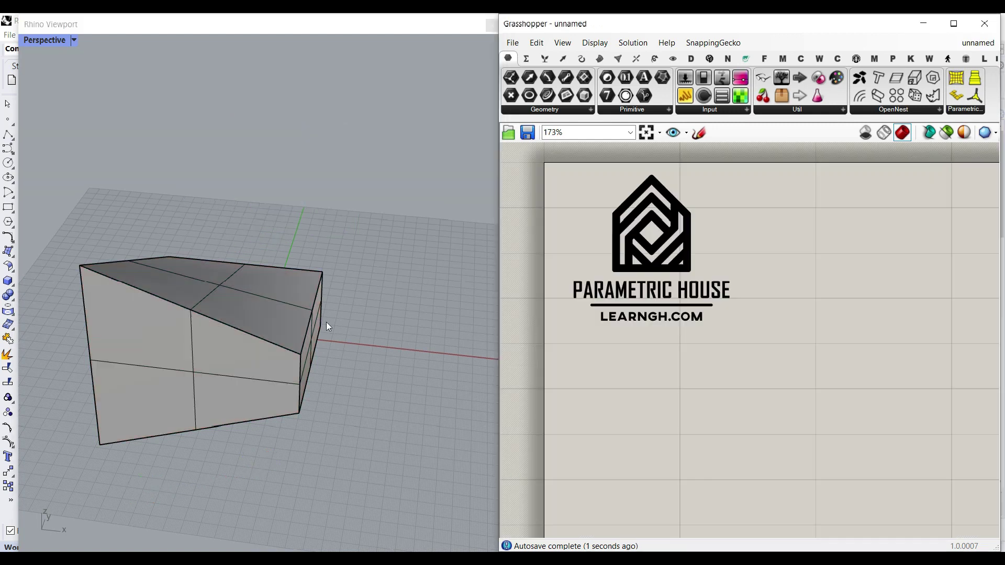
# Select the deformed box in the viewport and inspect it from several angles
pyautogui.moveTo(309, 328); pyautogui.dragTo(306, 368, button='right')
pyautogui.moveTo(271, 386); pyautogui.dragTo(320, 319)
pyautogui.click(391, 349)
pyautogui.moveTo(291, 392); pyautogui.dragTo(294, 347, button='right')
pyautogui.click(290, 305)
pyautogui.moveTo(369, 283); pyautogui.dragTo(370, 316, button='right')
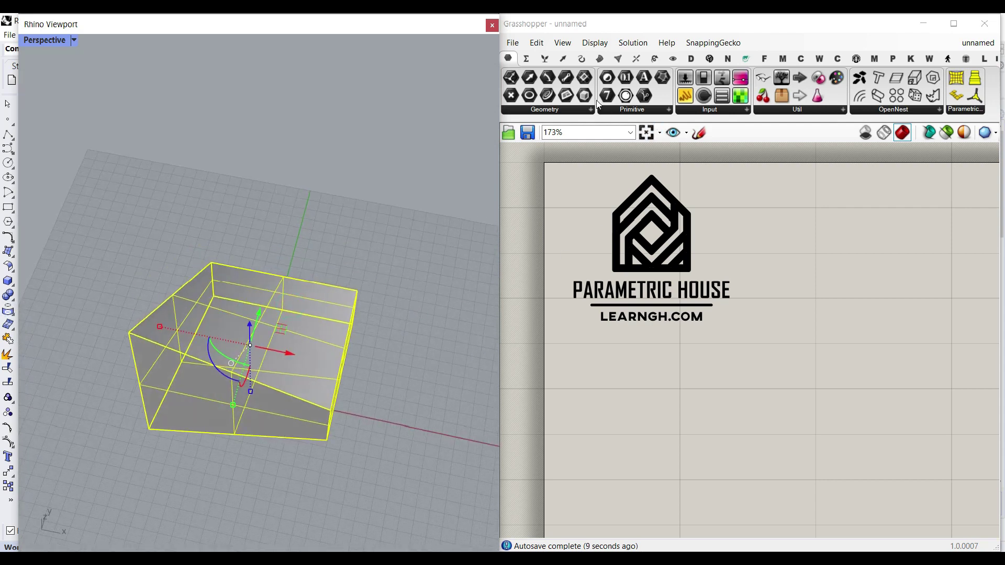
# Add a Geometry parameter to the canvas and position it below the logo
pyautogui.click(559, 111)
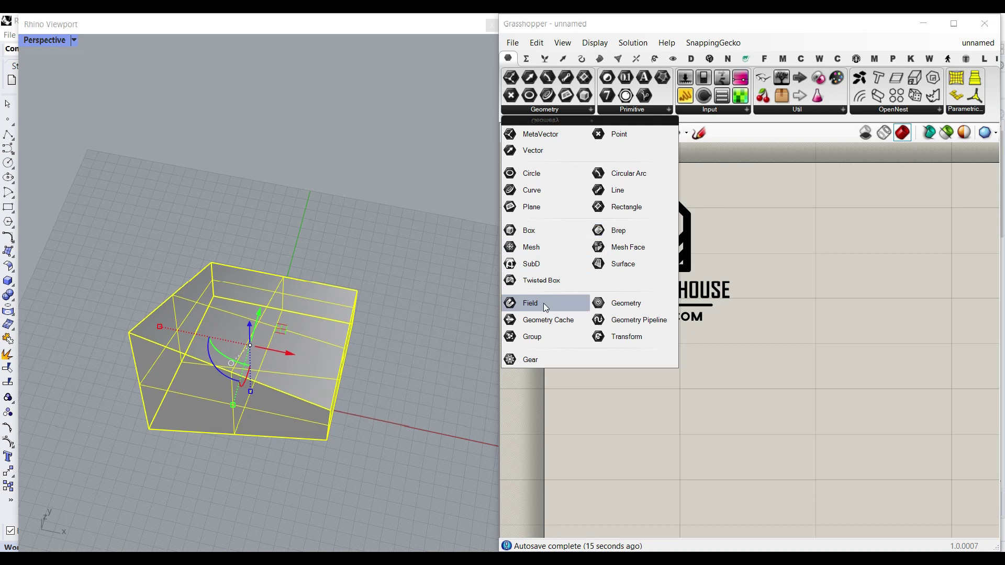
pyautogui.click(625, 303)
pyautogui.click(719, 370)
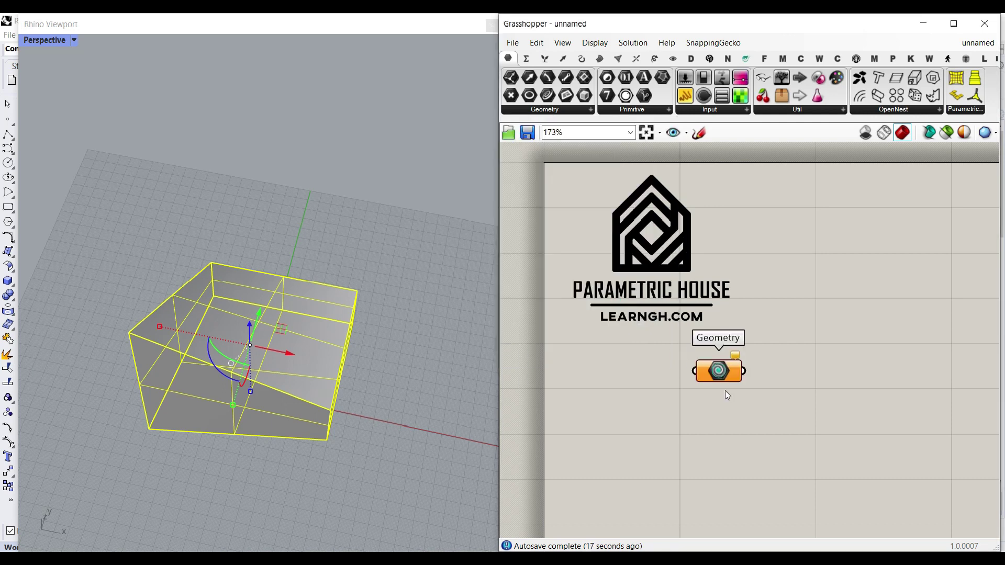
pyautogui.scroll(4, 713, 311)
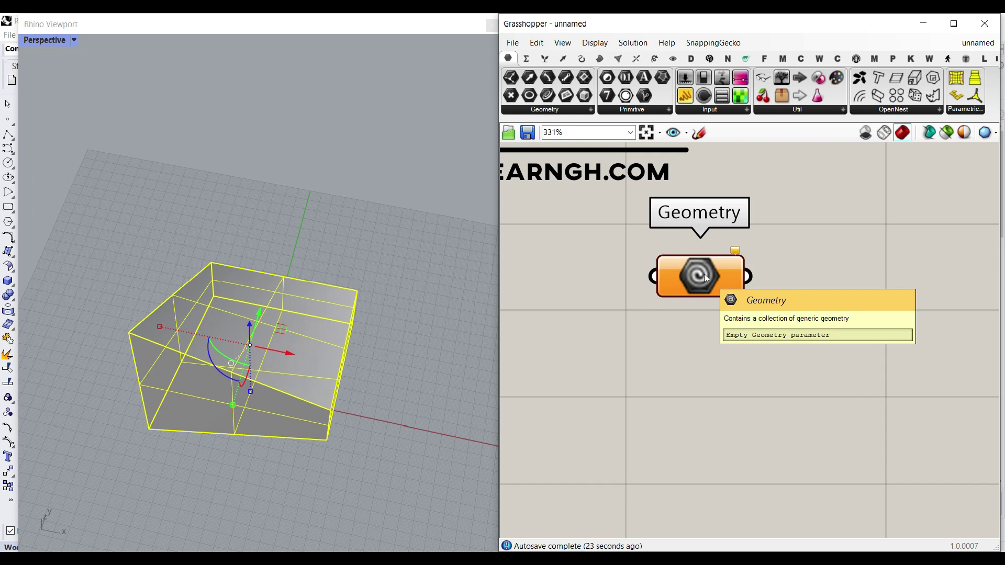
pyautogui.moveTo(703, 275); pyautogui.dragTo(675, 291)
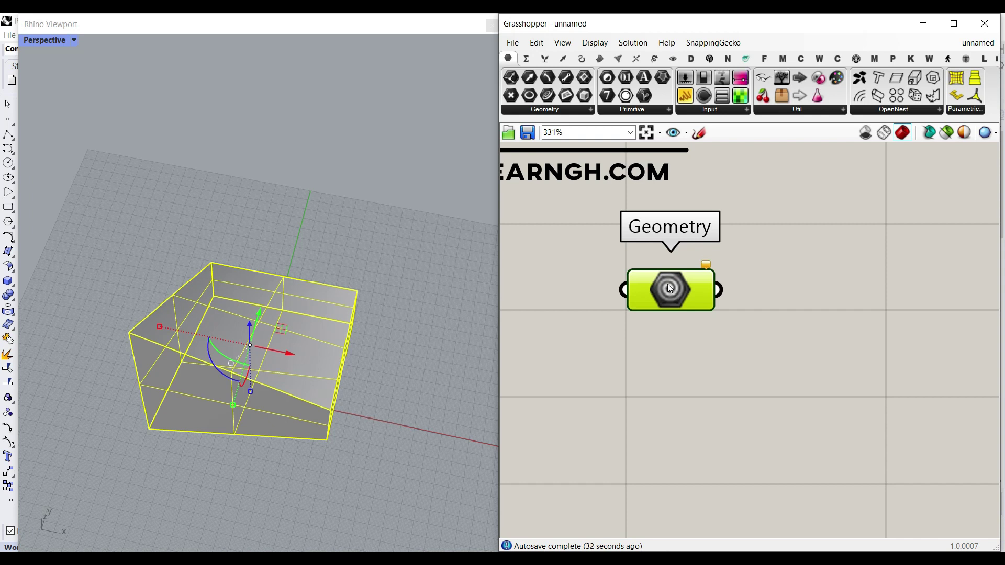
# Assign the deformed box to the Geometry parameter as its single geometry
pyautogui.rightClick(667, 285)
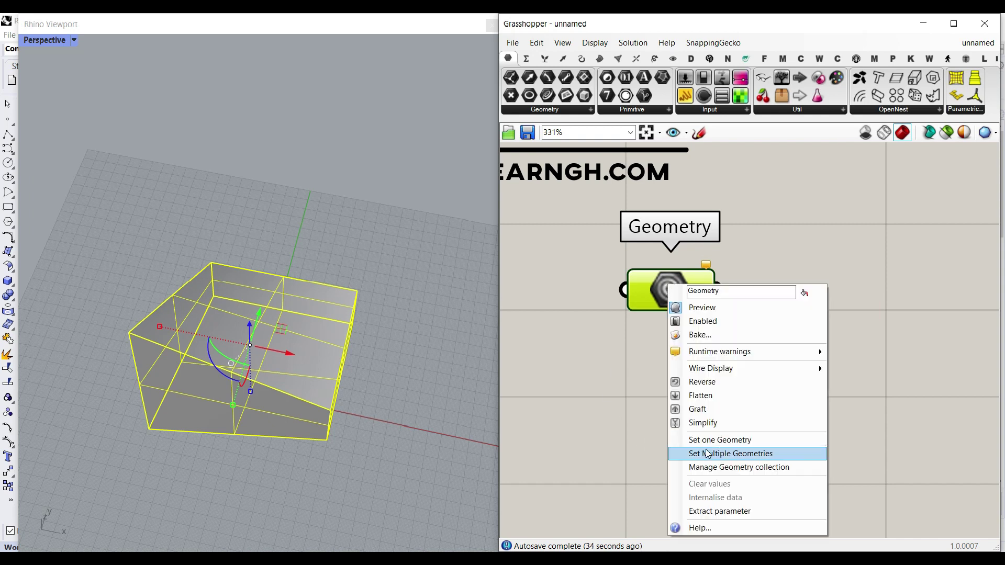
pyautogui.click(706, 440)
pyautogui.click(445, 280)
pyautogui.rightClick(680, 288)
pyautogui.click(712, 444)
pyautogui.click(329, 348)
# Internalise the Geometry parameter's data and delete the original box from the Rhino model
pyautogui.rightClick(668, 282)
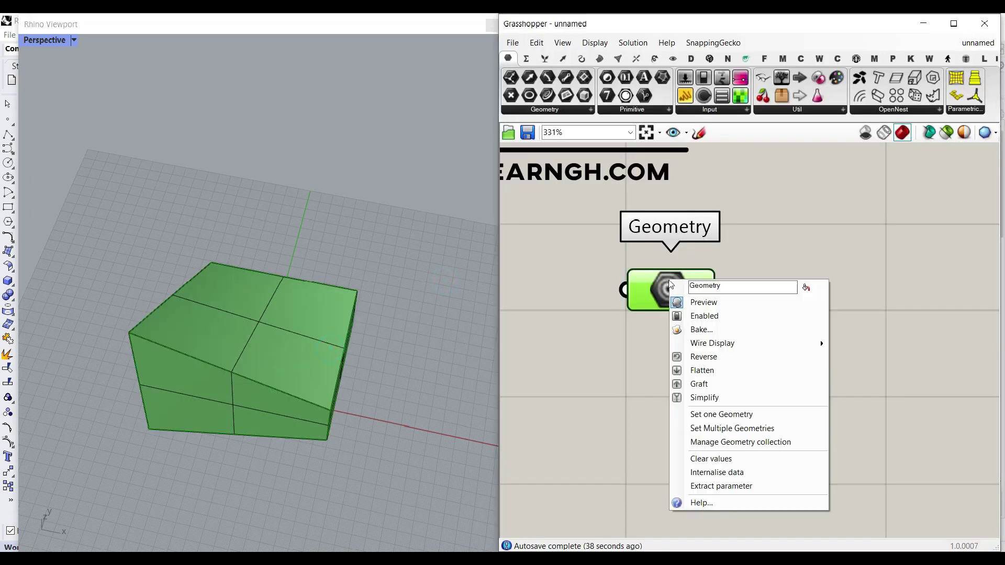
pyautogui.click(736, 473)
pyautogui.moveTo(399, 237); pyautogui.dragTo(277, 350)
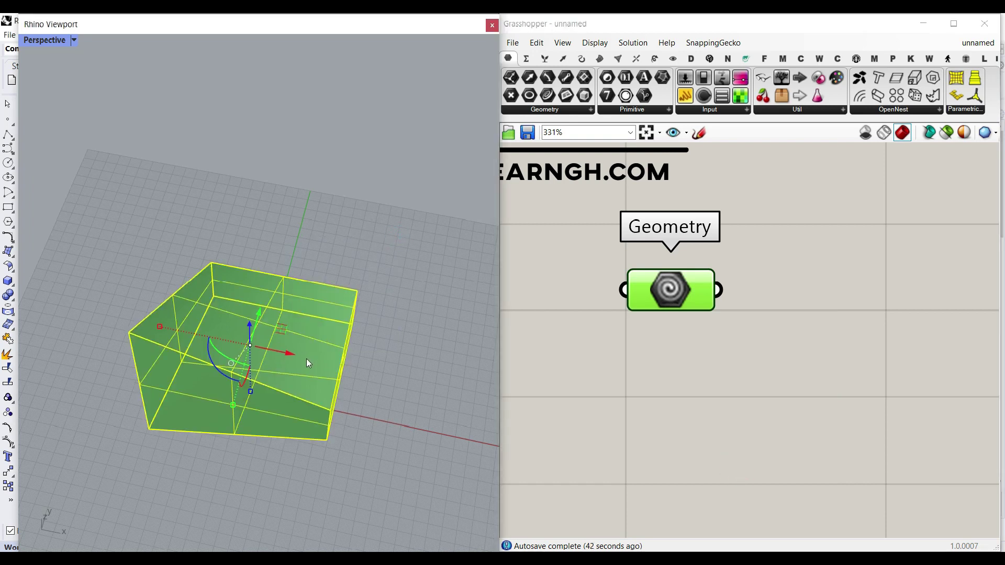
pyautogui.press('Delete')
pyautogui.click(692, 364)
pyautogui.moveTo(689, 302); pyautogui.dragTo(679, 372)
pyautogui.click(681, 377)
pyautogui.moveTo(304, 319)
pyautogui.mouseDown(button='right')
pyautogui.moveTo(366, 258)
pyautogui.moveTo(264, 314)
pyautogui.moveTo(306, 327)
pyautogui.mouseUp(button='right')
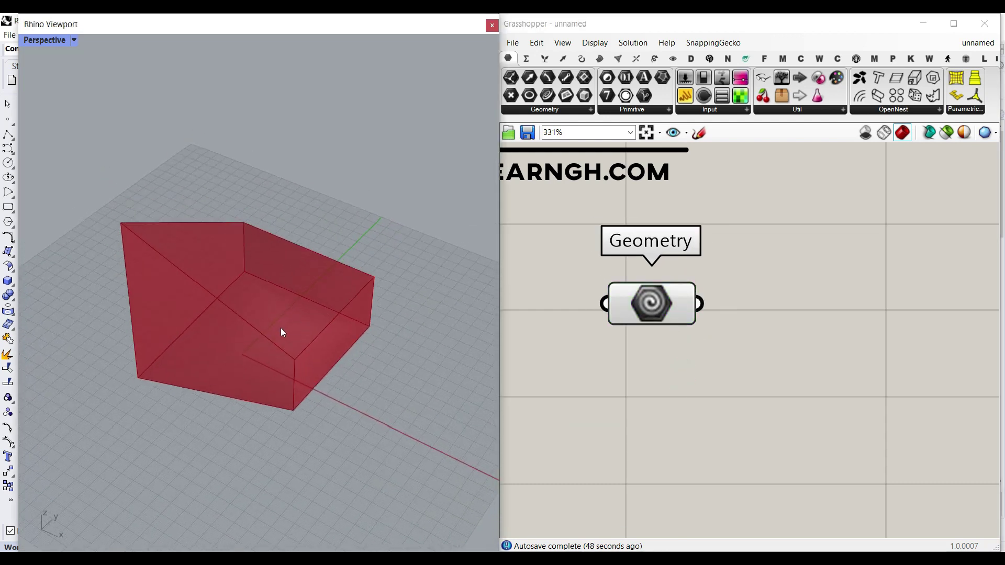
pyautogui.scroll(3, 282, 333)
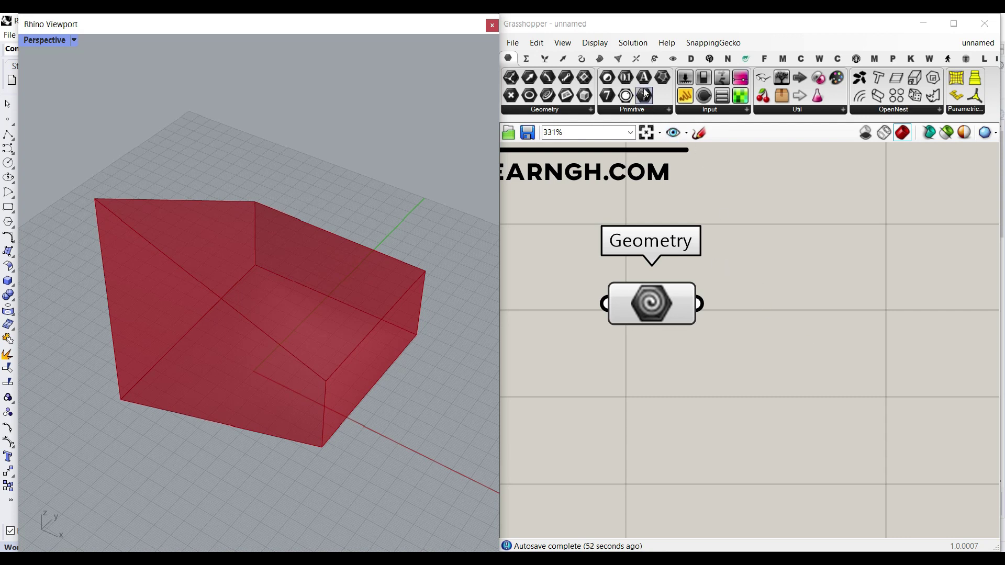
# Add a Contour component beside the Geometry parameter and connect Geometry to its Shape input
pyautogui.click(636, 59)
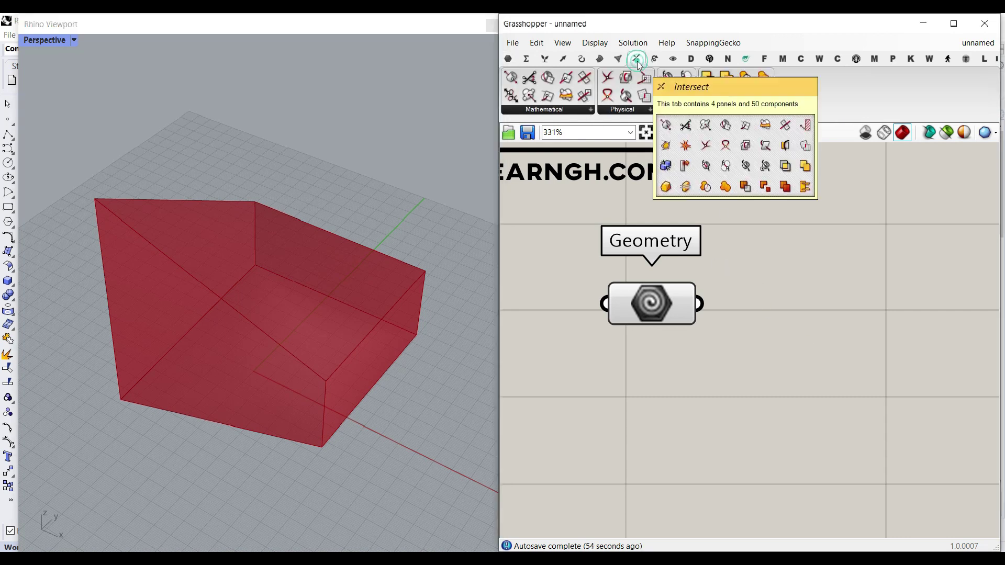
pyautogui.click(573, 111)
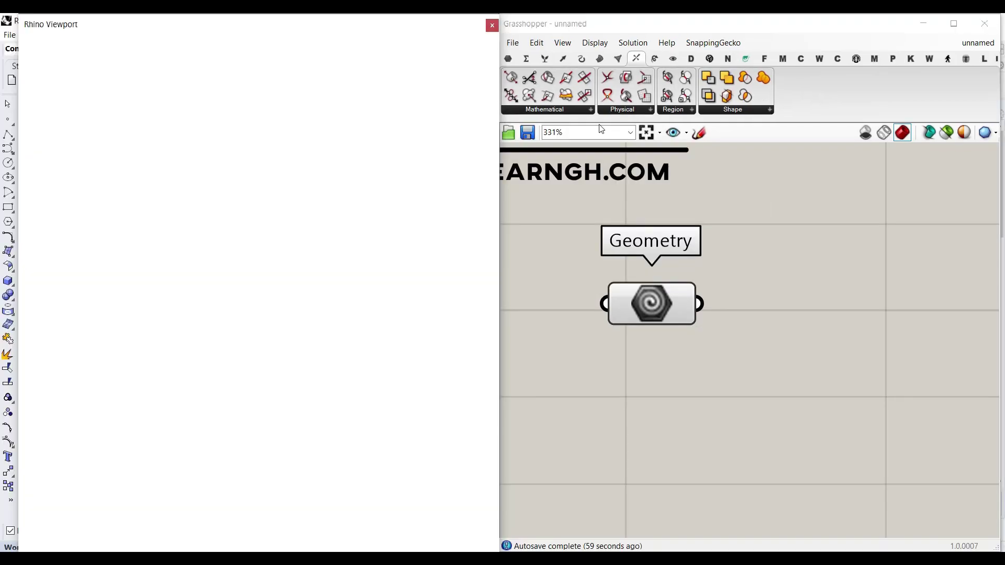
pyautogui.click(475, 24)
pyautogui.click(636, 188)
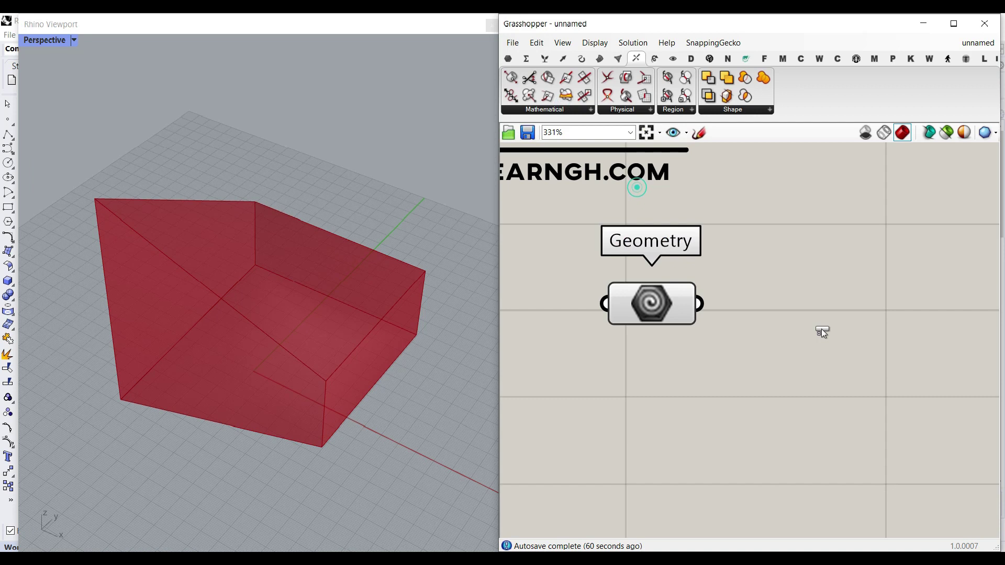
pyautogui.click(822, 348)
pyautogui.scroll(-2, 727, 356)
pyautogui.moveTo(773, 330); pyautogui.dragTo(764, 359, button='right')
pyautogui.scroll(1, 718, 357)
pyautogui.moveTo(647, 342); pyautogui.dragTo(628, 327)
pyautogui.click(675, 416)
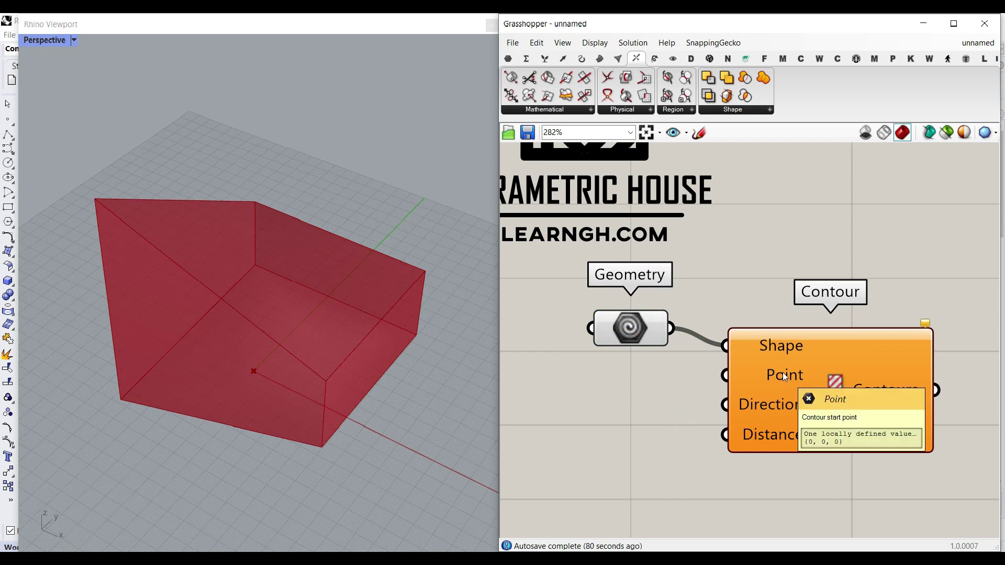
# Set the Contour start point on the ground plane just outside the solid's near lower corner
pyautogui.rightClick(784, 377)
pyautogui.click(821, 455)
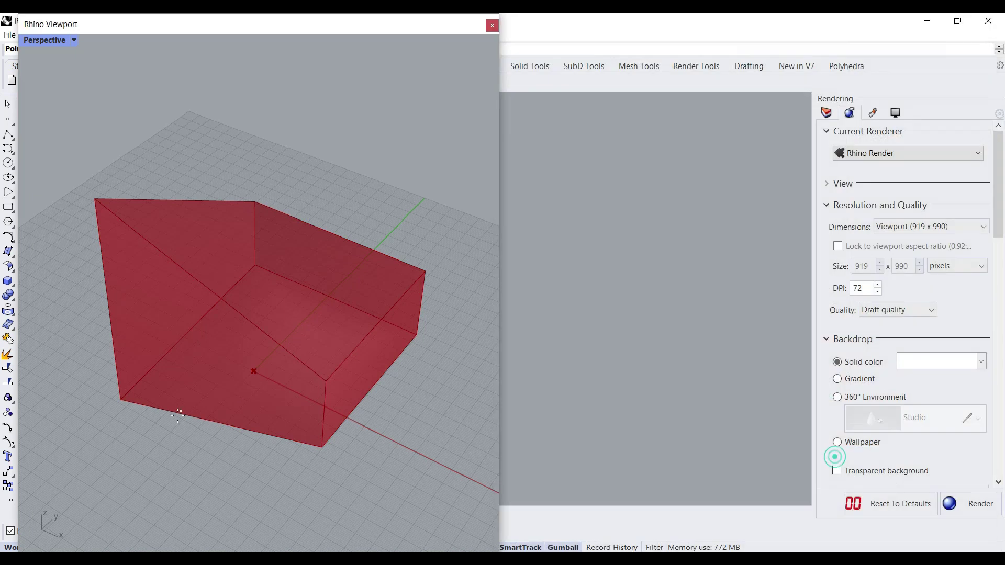
pyautogui.click(87, 402)
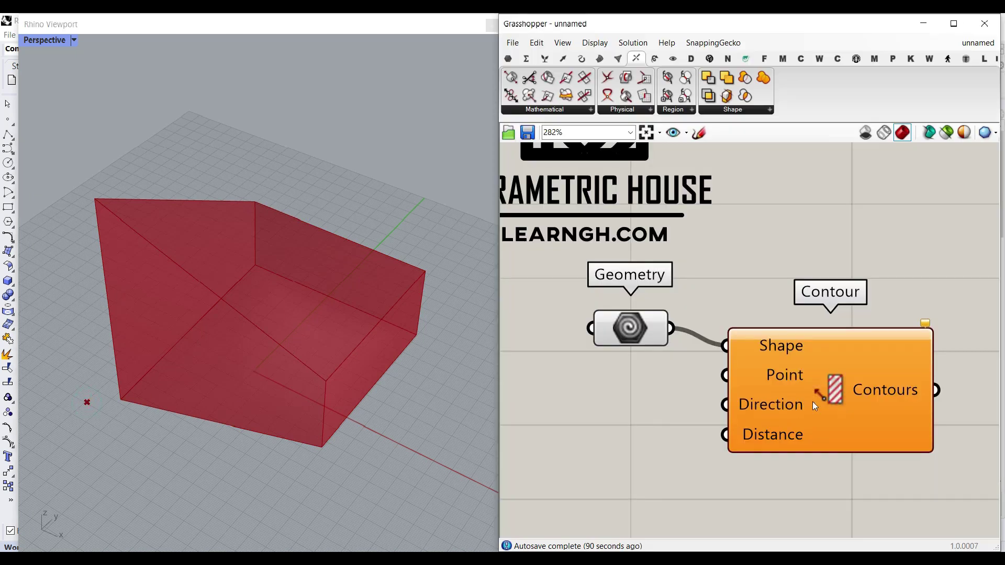
# Add a Unit Z vector and connect it to the Contour component's Direction input
pyautogui.doubleClick(610, 401)
pyautogui.write('unit z')
pyautogui.press('Return')
pyautogui.moveTo(732, 403); pyautogui.dragTo(638, 404)
# Create a number slider from 2.22, connect it to the Contour's Distance input, and set it to 7.40
pyautogui.doubleClick(607, 460)
pyautogui.write('2.22')
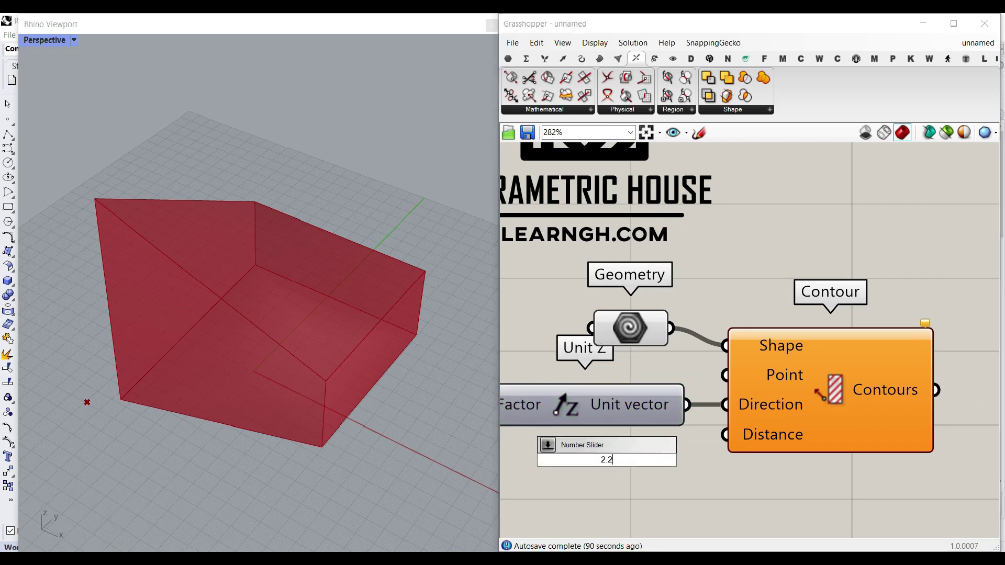
pyautogui.press('Return')
pyautogui.moveTo(720, 460); pyautogui.dragTo(725, 434)
pyautogui.moveTo(571, 457); pyautogui.dragTo(649, 457)
pyautogui.moveTo(294, 364); pyautogui.dragTo(300, 344, button='right')
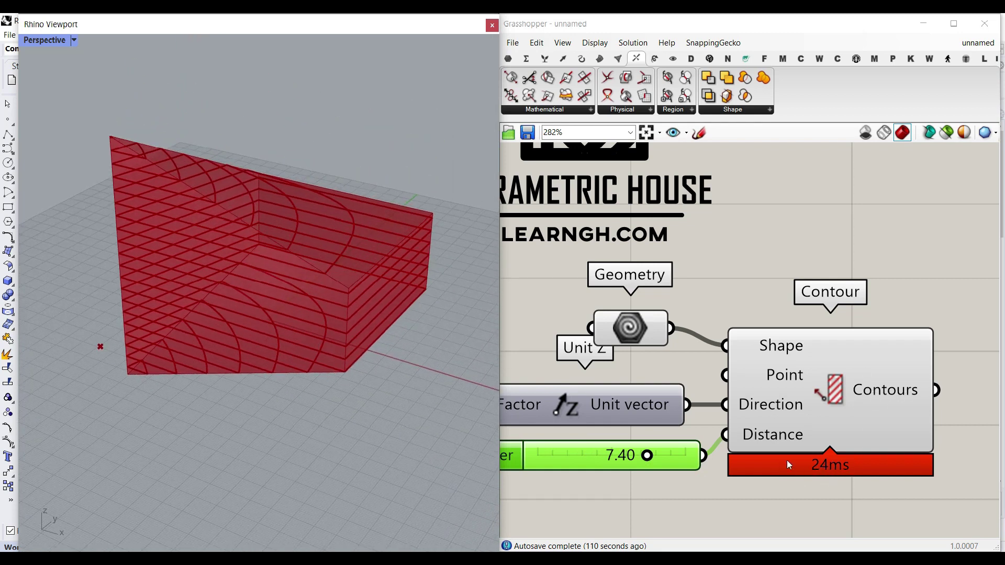
# Examine the canvas widget options to locate the Profiler, which displays component calculation times
pyautogui.click(594, 43)
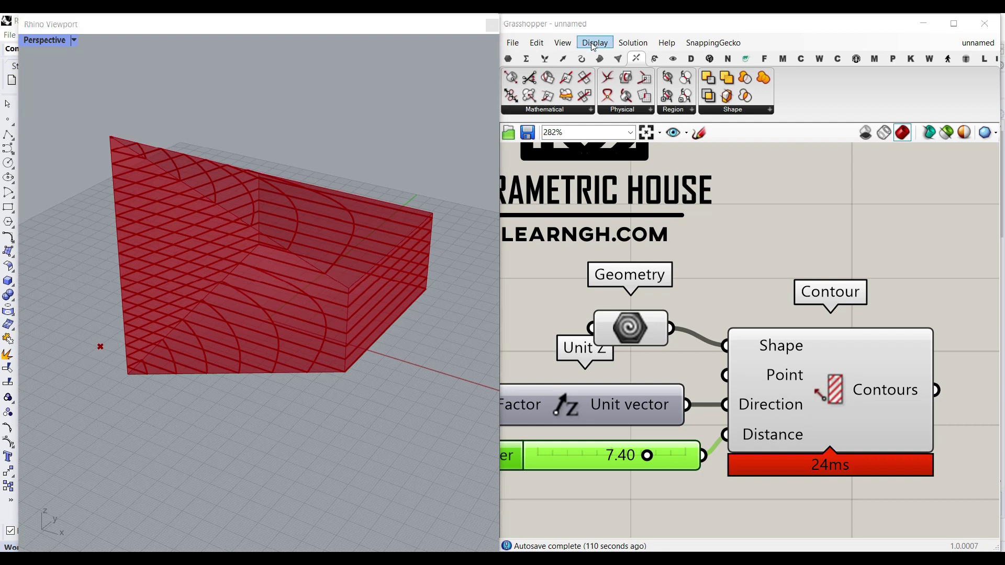
pyautogui.moveTo(651, 317)
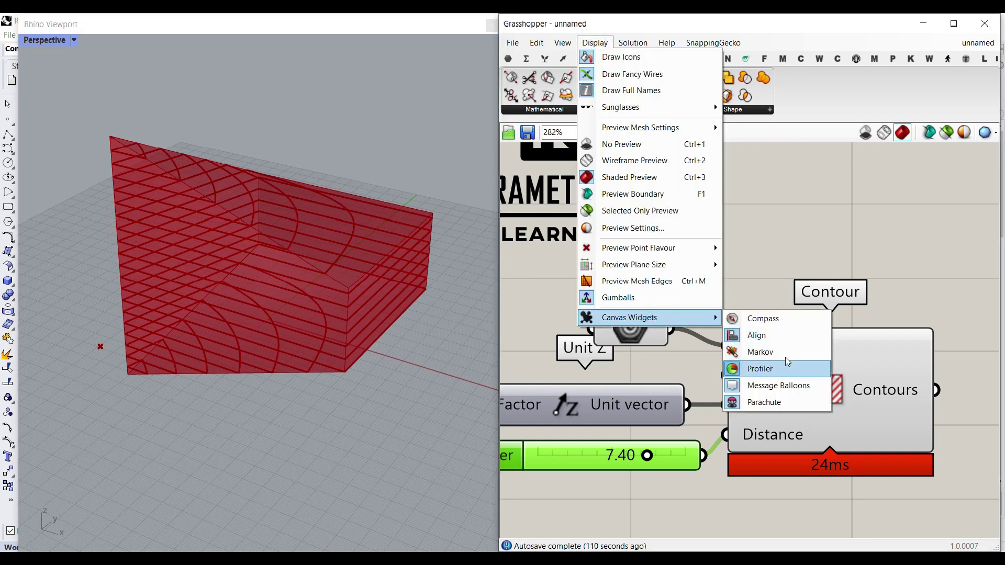
pyautogui.click(785, 361)
# Set the Contour's Distance slider to 8.82 and examine the contours from above
pyautogui.scroll(1, 839, 402)
pyautogui.moveTo(624, 407); pyautogui.dragTo(647, 402)
pyautogui.scroll(-7, 299, 316)
pyautogui.moveTo(298, 315); pyautogui.dragTo(284, 346, button='right')
pyautogui.scroll(7, 285, 346)
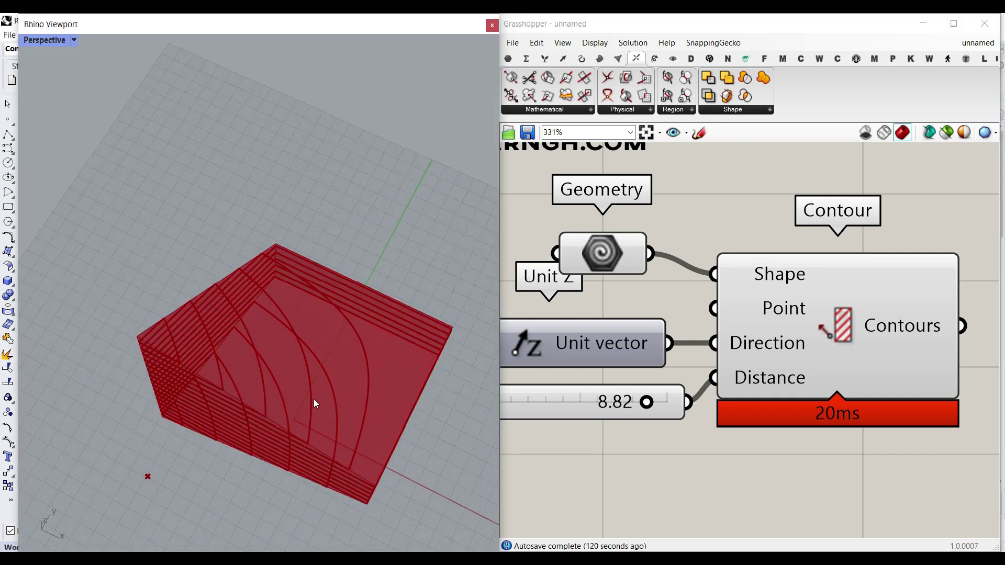
# Move the Contour component farther from its inputs to make room for another component before Shape
pyautogui.scroll(-3, 795, 433)
pyautogui.moveTo(790, 432); pyautogui.dragTo(698, 426, button='right')
pyautogui.moveTo(697, 385); pyautogui.dragTo(804, 368)
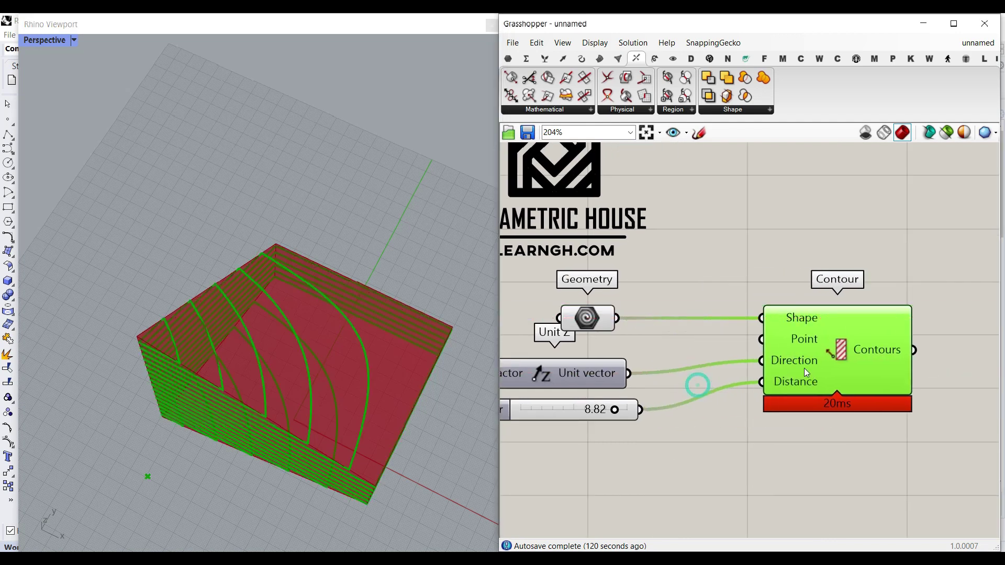
pyautogui.click(677, 459)
# Insert a Mesh parameter between Geometry and the Contour's Shape input, and set the Distance slider to 10.00
pyautogui.scroll(2, 674, 460)
pyautogui.moveTo(366, 413); pyautogui.dragTo(338, 351, button='right')
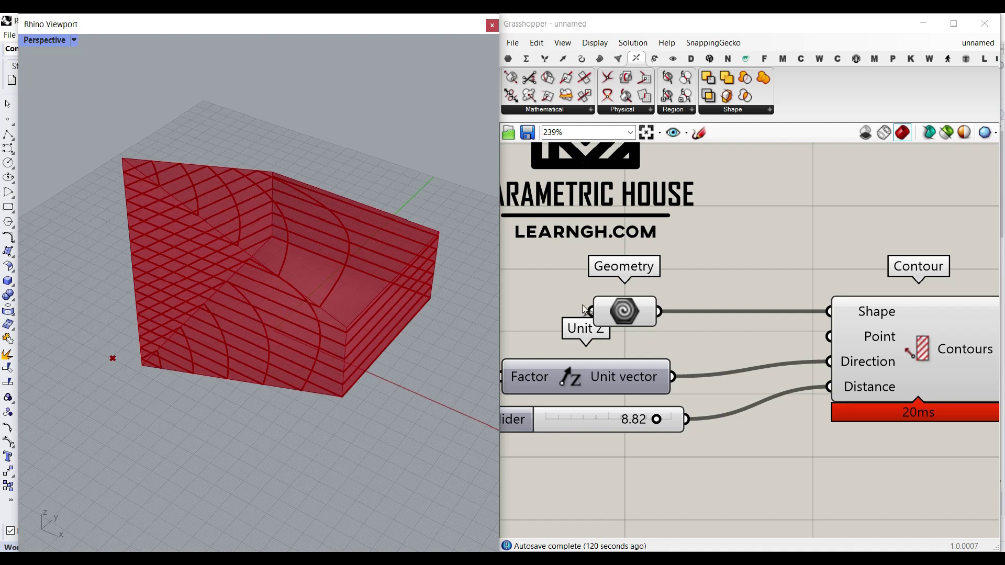
pyautogui.click(618, 58)
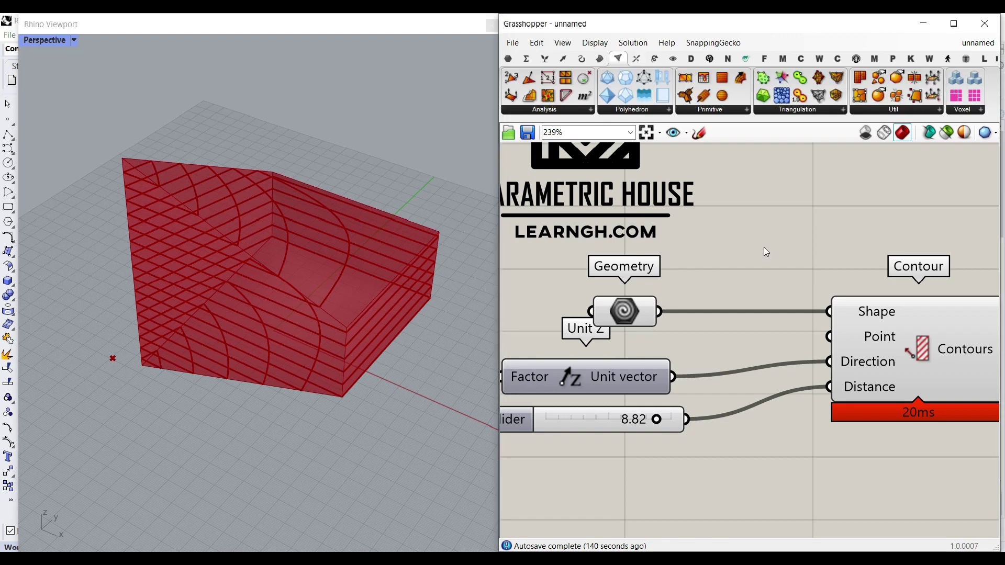
pyautogui.click(508, 58)
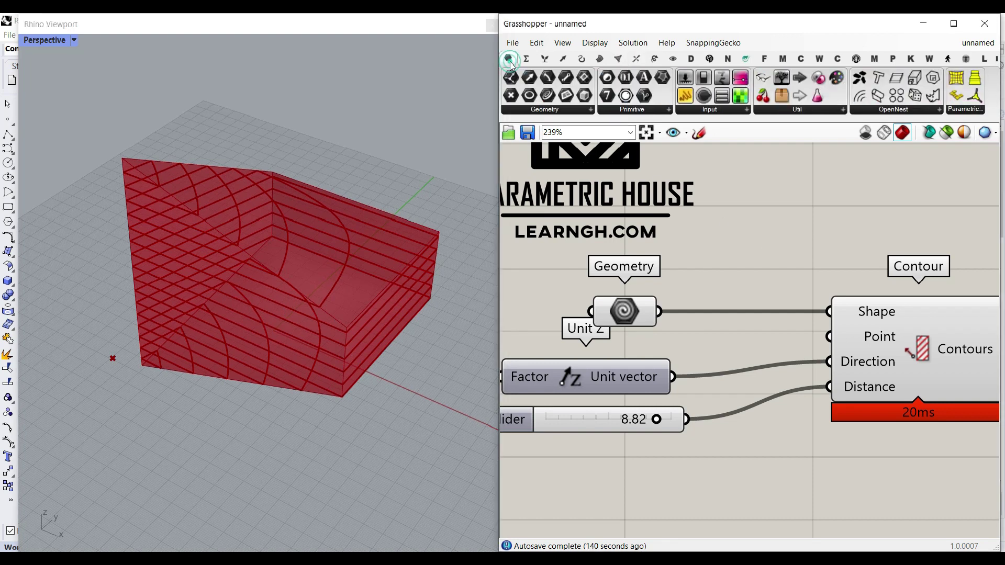
pyautogui.click(559, 110)
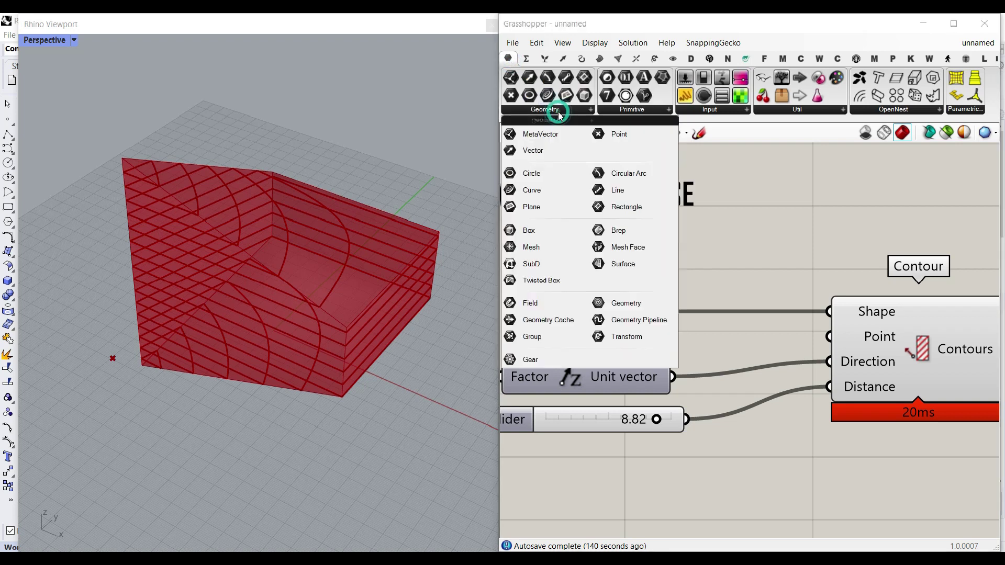
pyautogui.click(530, 254)
pyautogui.click(744, 287)
pyautogui.moveTo(697, 285); pyautogui.dragTo(708, 285)
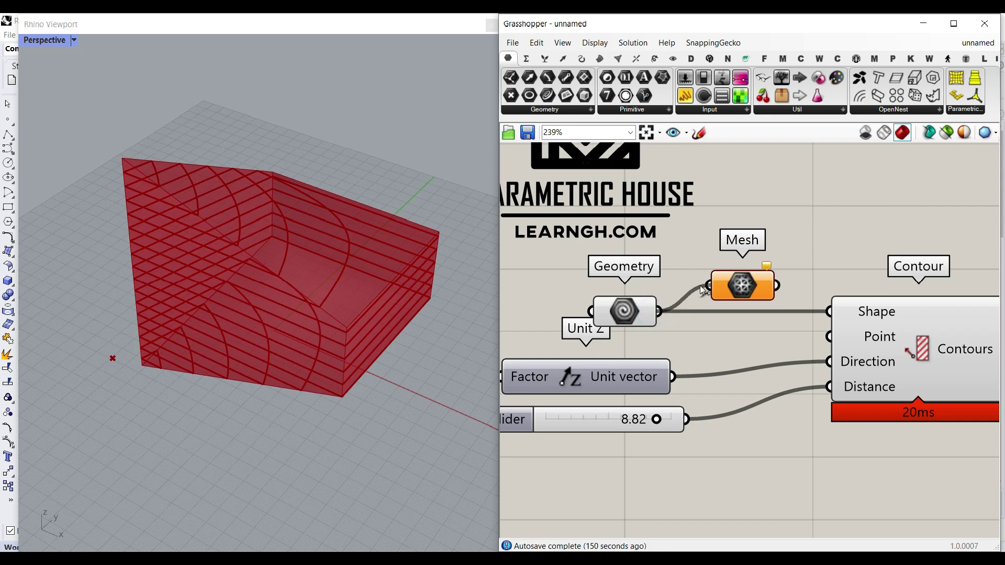
pyautogui.moveTo(778, 285); pyautogui.dragTo(828, 312)
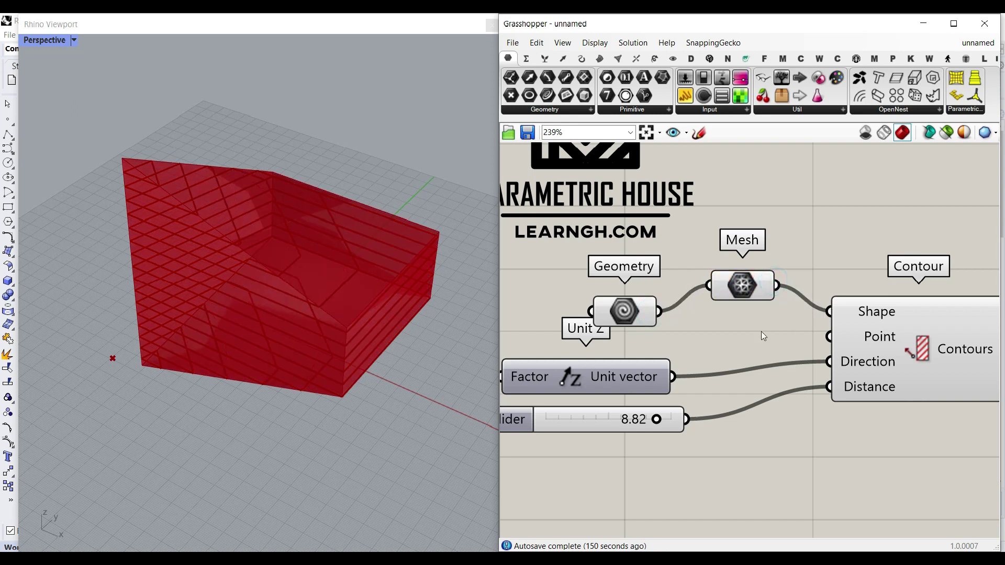
pyautogui.moveTo(655, 419)
pyautogui.mouseDown()
pyautogui.moveTo(620, 419)
pyautogui.moveTo(672, 419)
pyautogui.mouseUp()
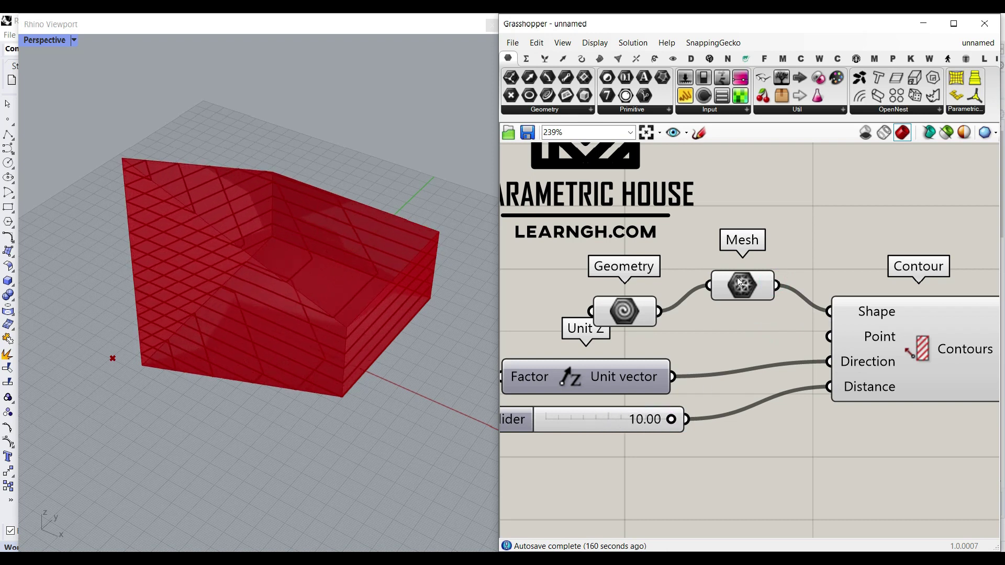
# Bake the Mesh parameter and move the baked mesh clear of the preview to inspect its faces
pyautogui.rightClick(740, 282)
pyautogui.click(752, 328)
pyautogui.click(755, 442)
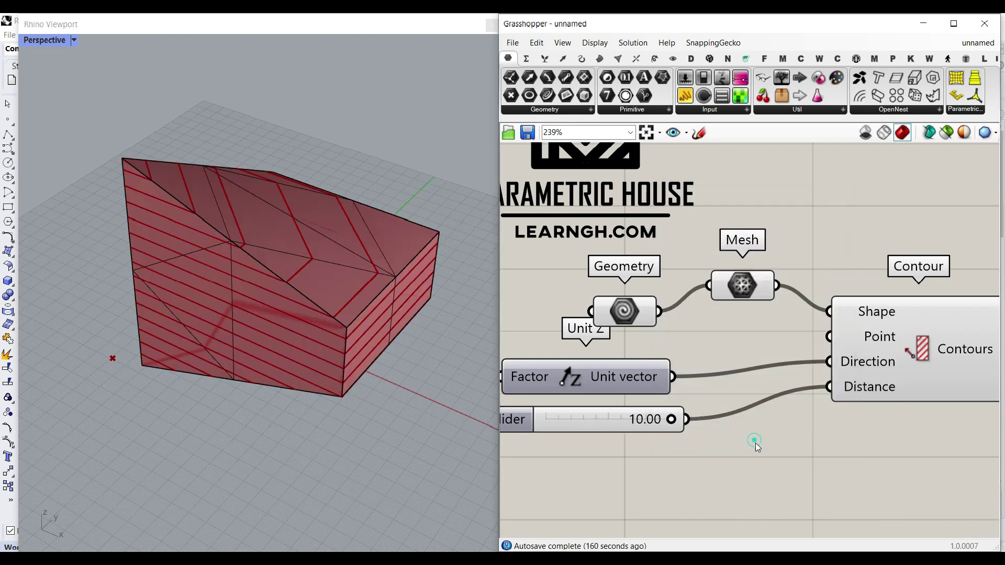
pyautogui.scroll(-8, 313, 299)
pyautogui.moveTo(327, 308); pyautogui.dragTo(416, 359)
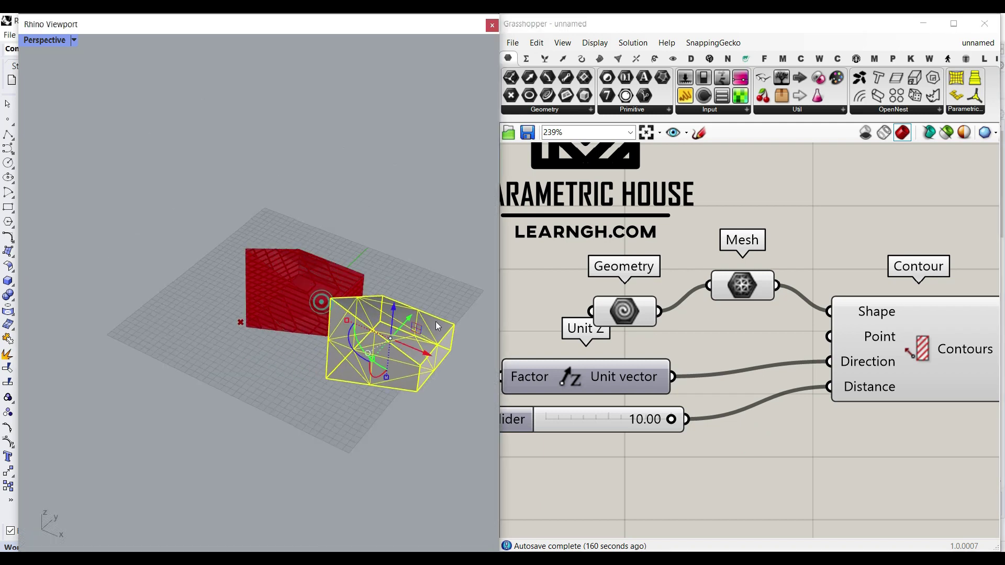
pyautogui.click(440, 275)
pyautogui.scroll(7, 422, 330)
pyautogui.moveTo(425, 334); pyautogui.dragTo(392, 312, button='right')
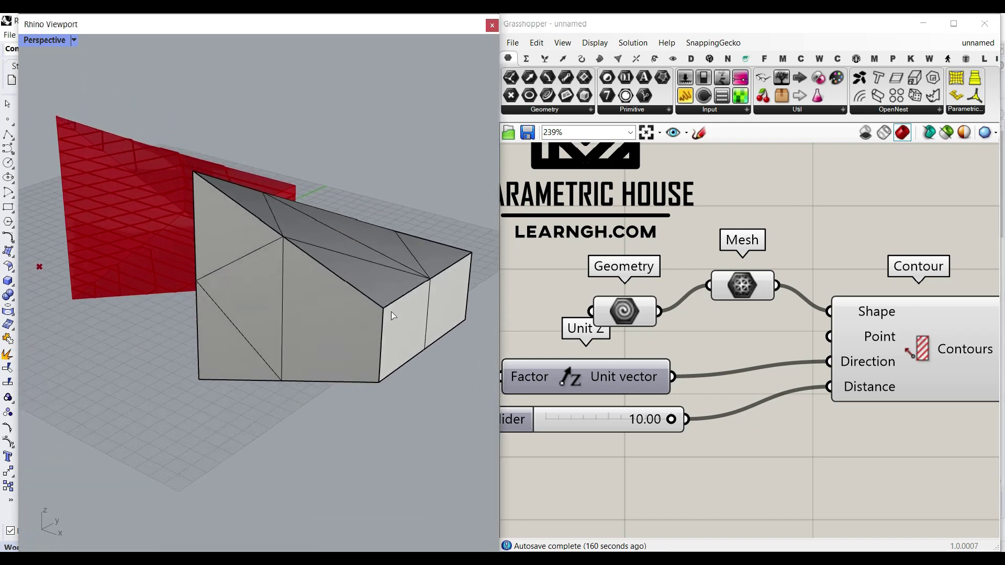
# Undo the move and the bake of the mesh
pyautogui.hotkey('ctrl', 'z')
pyautogui.hotkey('ctrl', 'z')
pyautogui.moveTo(401, 269); pyautogui.dragTo(384, 291, button='right')
pyautogui.scroll(-5, 378, 291)
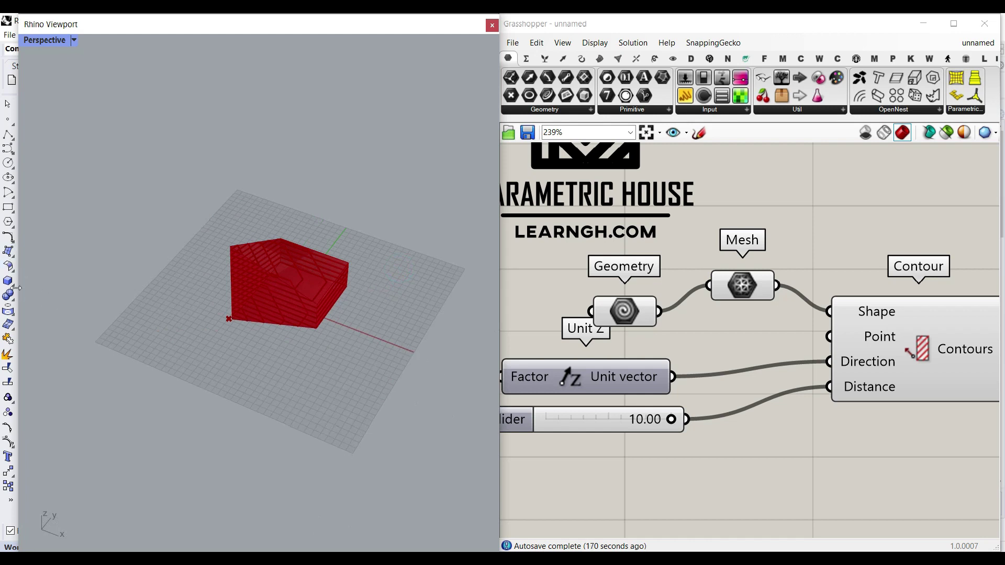
# Draw a solid box on the ground plane around the contoured solid and explode it into separate surfaces
pyautogui.click(351, 374)
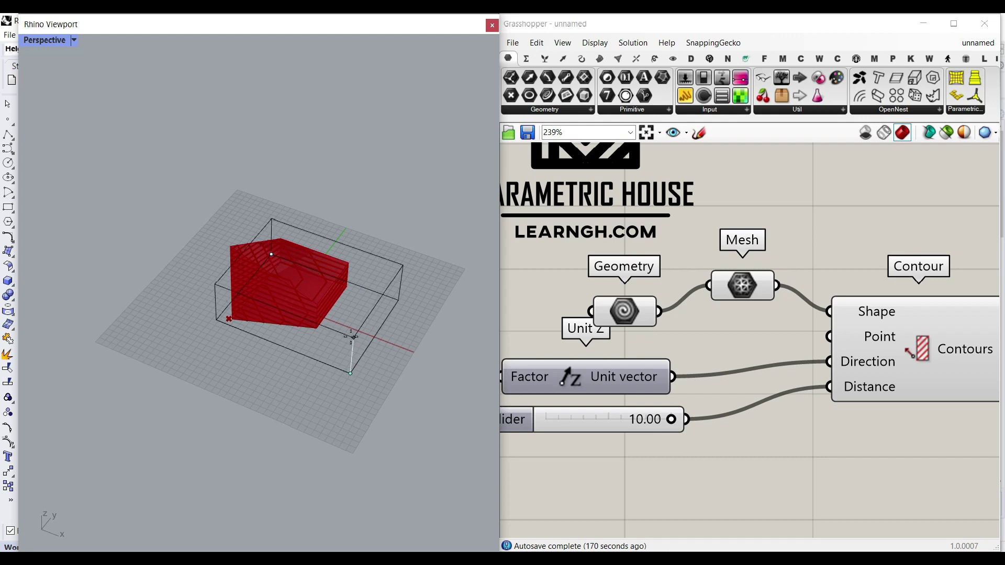
pyautogui.click(343, 317)
pyautogui.moveTo(324, 286); pyautogui.dragTo(339, 283, button='right')
pyautogui.click(339, 283)
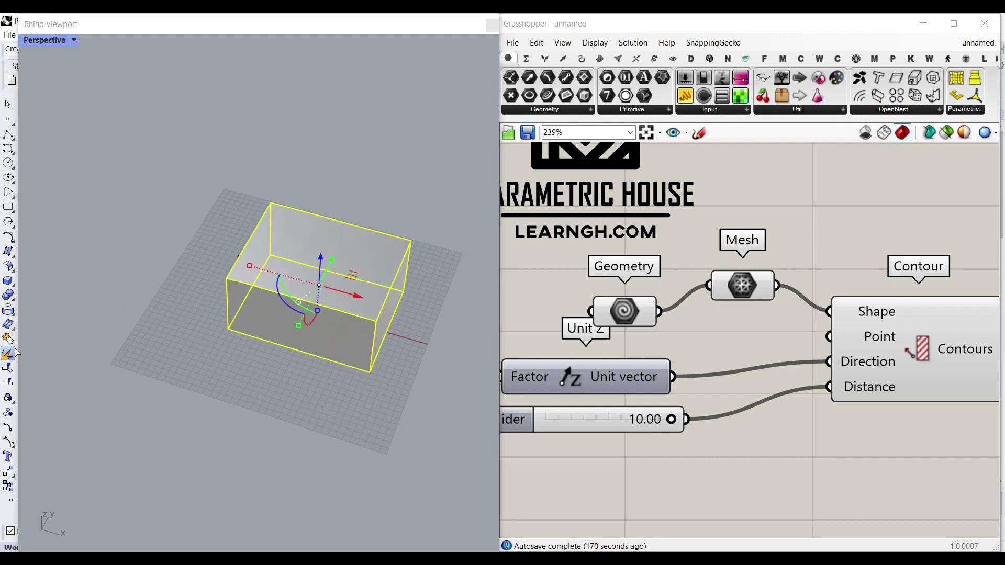
# Rebuild the box's top surface with a denser grid and move the floating viewport to uncover the Rhino command line
pyautogui.click(338, 251)
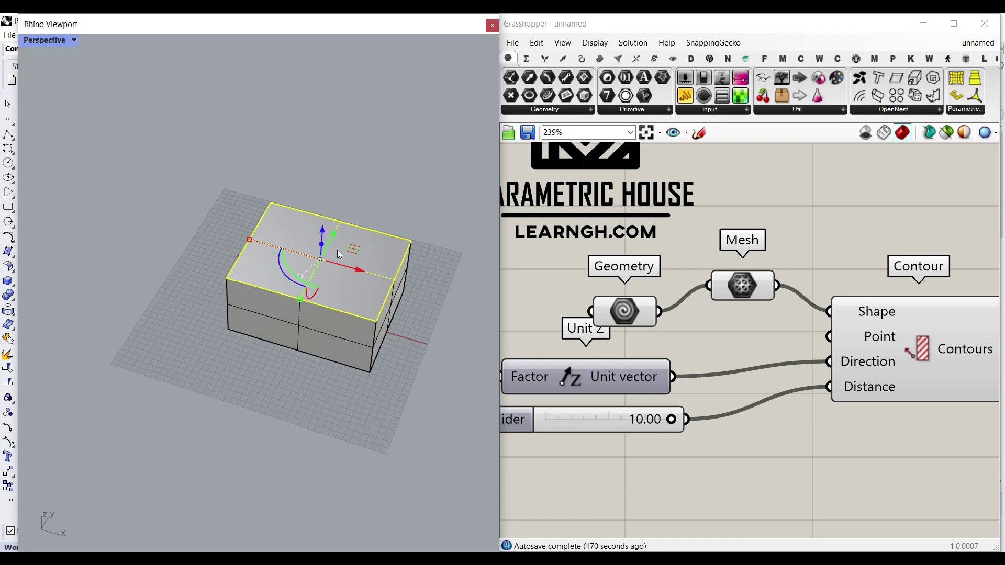
pyautogui.press('Return')
pyautogui.click(462, 417)
pyautogui.moveTo(375, 14); pyautogui.dragTo(374, 94)
pyautogui.click(379, 231)
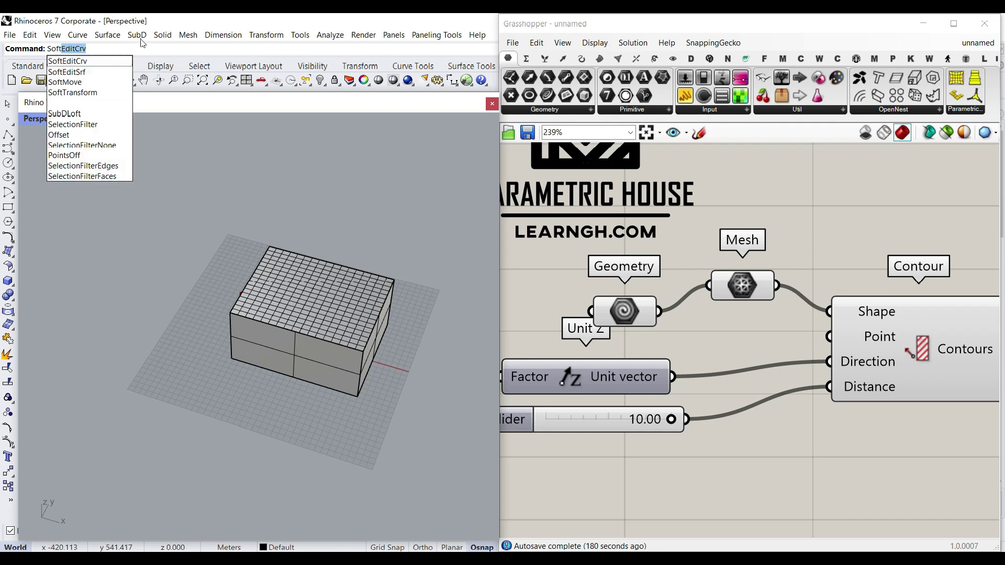
# Use SoftEditSrf with U and V distances of 100 and fixed edges to raise a low hill on the top surface
pyautogui.click(71, 70)
pyautogui.click(241, 48)
pyautogui.click(286, 269)
pyautogui.scroll(5, 286, 270)
pyautogui.click(253, 287)
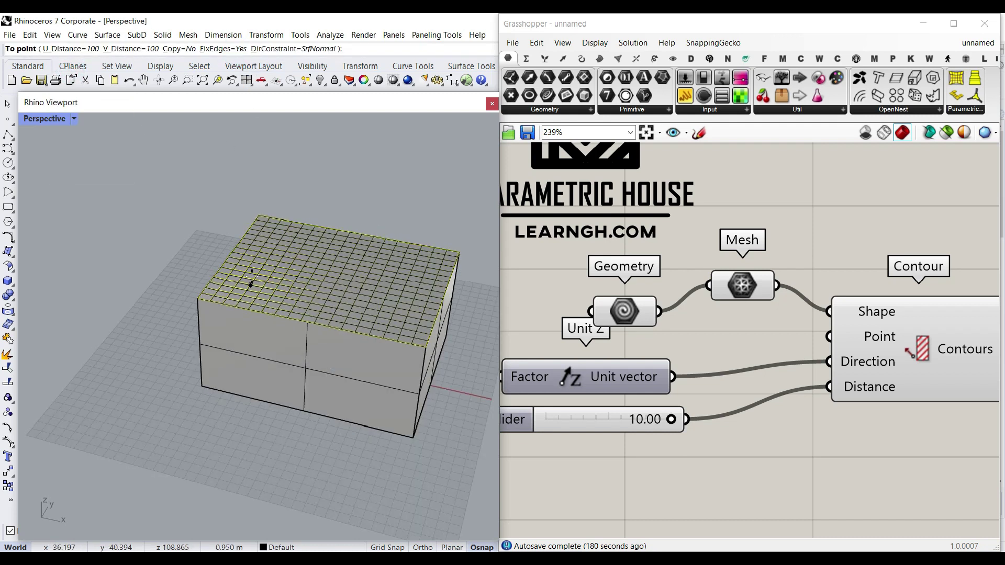
pyautogui.moveTo(258, 251); pyautogui.dragTo(257, 227, button='right')
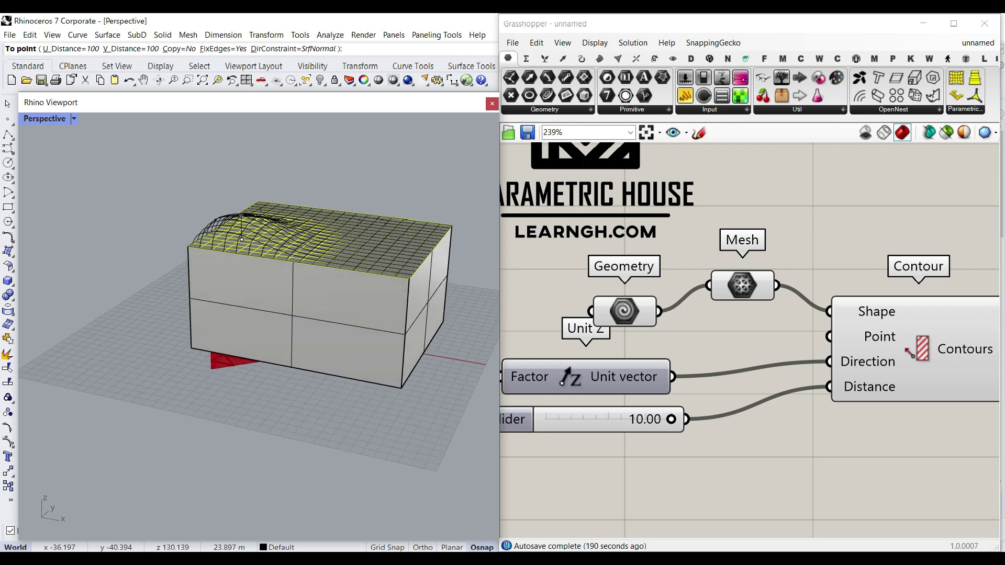
pyautogui.click(256, 220)
# Raise a second, taller hill on the other half of the top surface and finish the soft edit
pyautogui.click(374, 231)
pyautogui.click(392, 190)
pyautogui.scroll(-5, 390, 243)
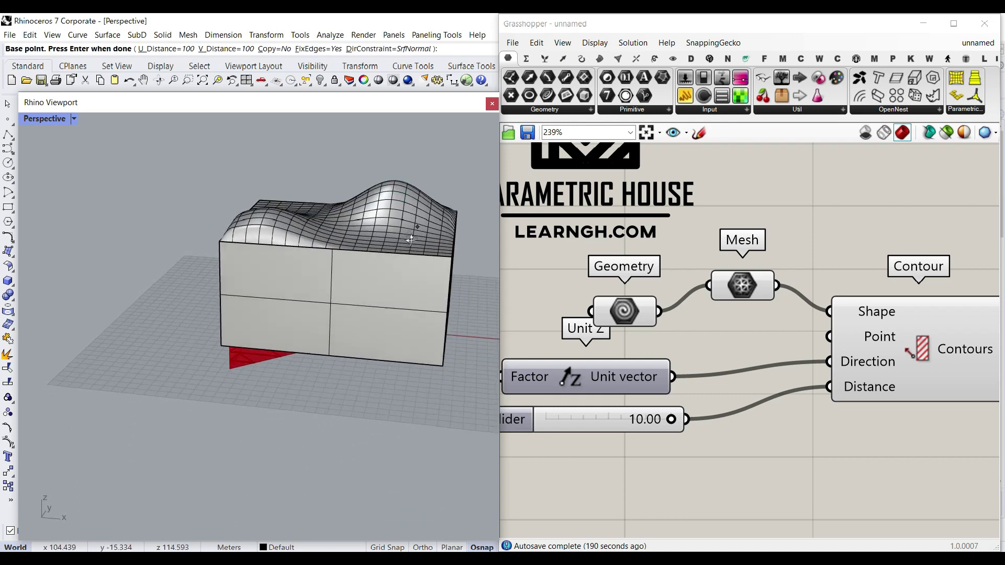
pyautogui.press('Return')
# Scale the box's side walls down vertically to form a shallow base under the hilly surface
pyautogui.moveTo(293, 269); pyautogui.dragTo(202, 246)
pyautogui.moveTo(338, 273); pyautogui.dragTo(360, 277, button='right')
pyautogui.moveTo(353, 287); pyautogui.dragTo(354, 258)
# Move the hilly surface down onto the shallow base, snapping its corner to the matching upper wall corner
pyautogui.click(364, 211)
pyautogui.moveTo(365, 190); pyautogui.dragTo(368, 208, button='right')
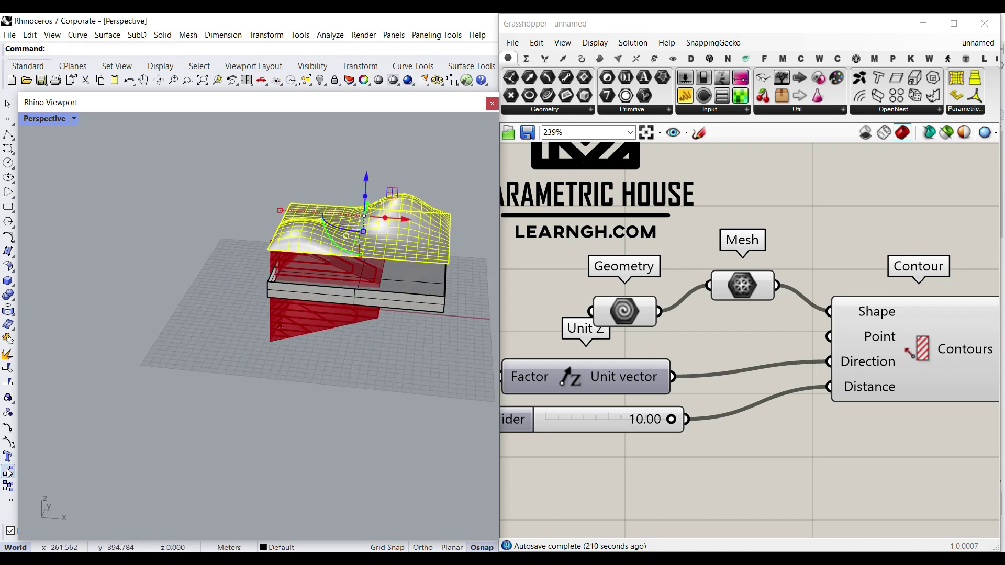
pyautogui.scroll(5, 287, 290)
pyautogui.click(254, 223)
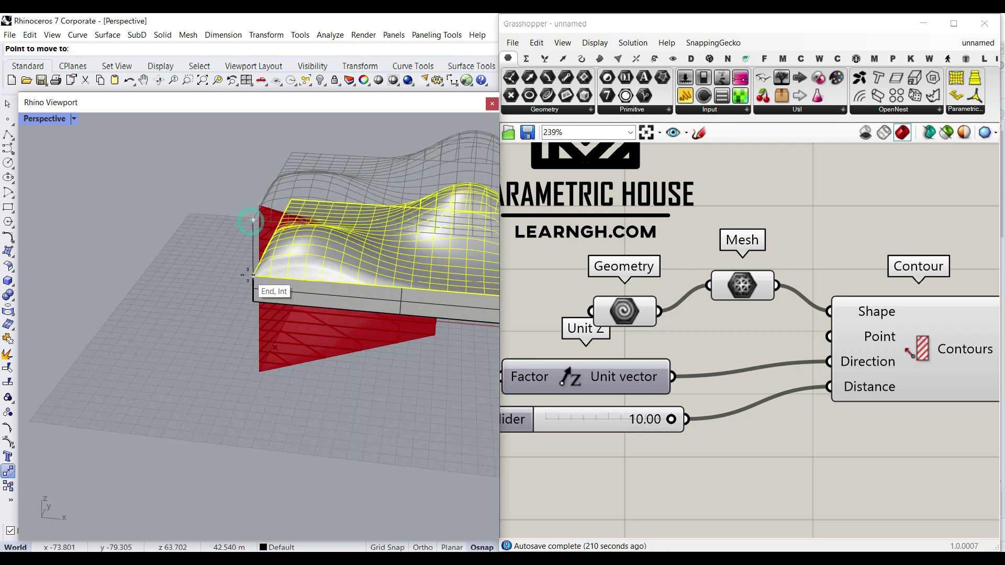
pyautogui.click(252, 276)
pyautogui.click(208, 305)
# Select the hilly surface and all base surfaces, and join them into one terrain solid
pyautogui.scroll(-4, 208, 310)
pyautogui.moveTo(445, 348); pyautogui.dragTo(189, 250)
pyautogui.click(7, 338)
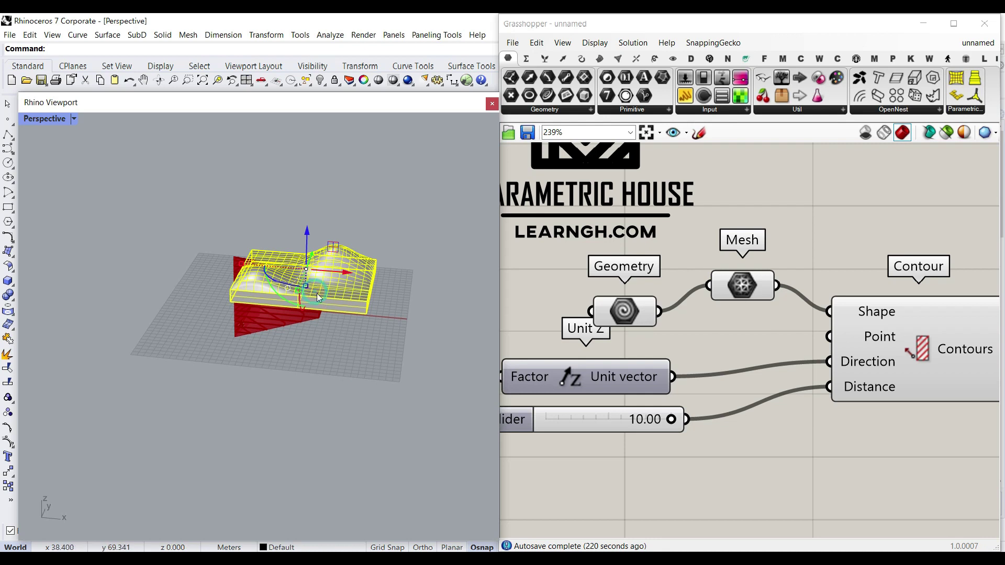
pyautogui.scroll(2, 318, 297)
# Set the joined terrain solid as the single geometry referenced by the Geometry parameter
pyautogui.rightClick(633, 323)
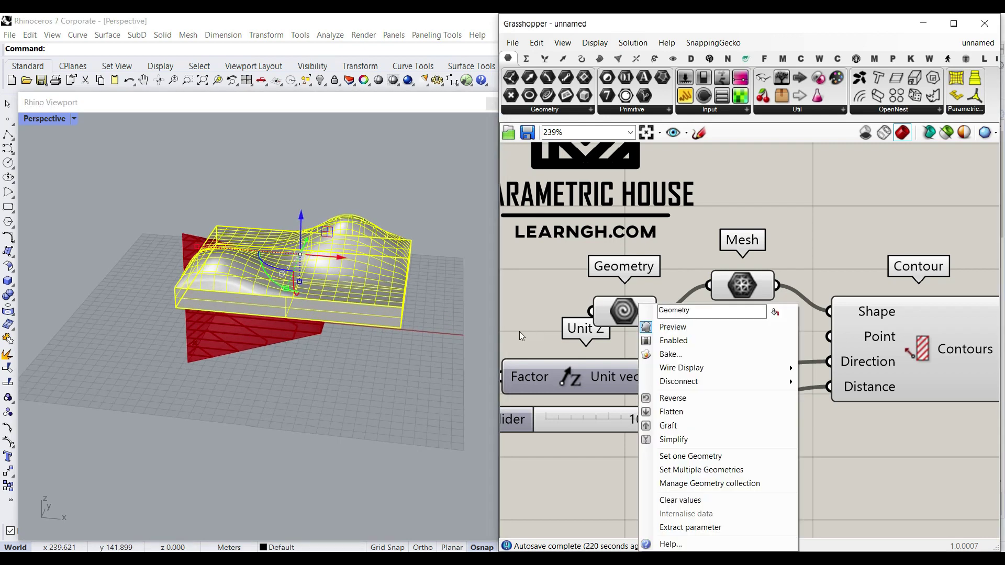
pyautogui.click(676, 455)
pyautogui.click(343, 227)
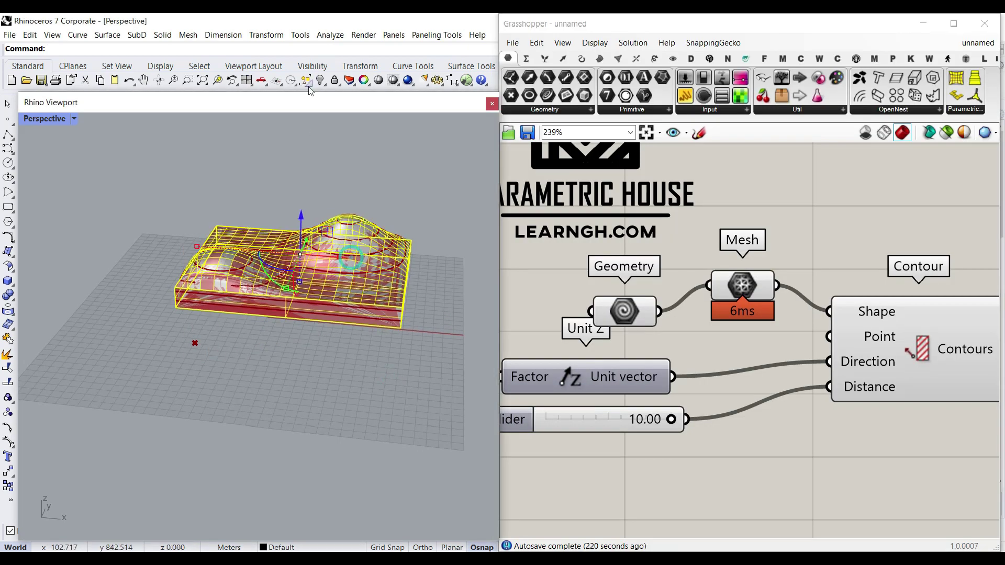
# Hide the original terrain solid in Rhino and internalise the Geometry parameter's data
pyautogui.click(321, 82)
pyautogui.rightClick(623, 312)
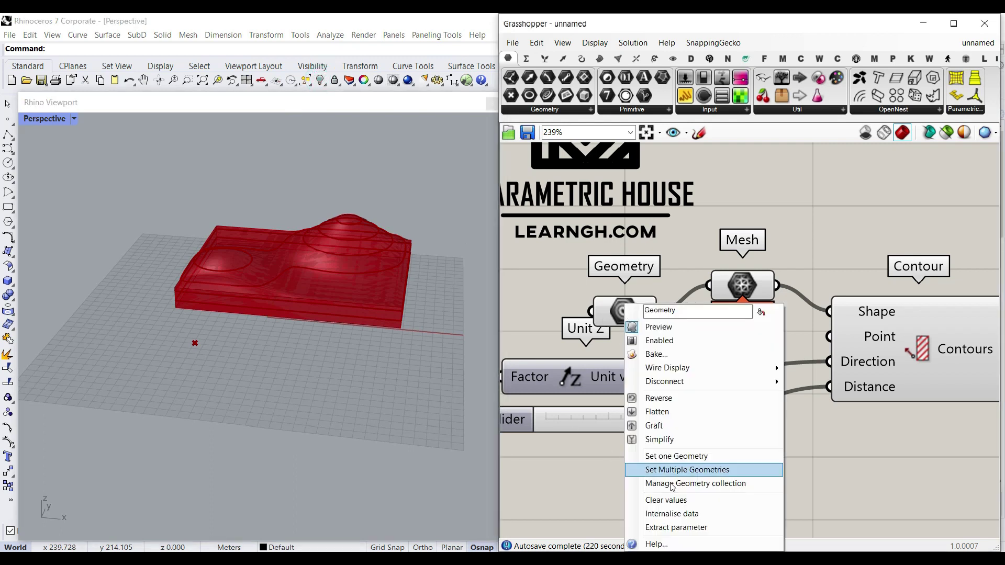
pyautogui.click(677, 514)
# Test the Contour's Shape input with Geometry wired directly before reconnecting Mesh, and set the Distance slider to 3.86
pyautogui.moveTo(658, 310); pyautogui.dragTo(832, 313)
pyautogui.moveTo(776, 286); pyautogui.dragTo(830, 313)
pyautogui.scroll(5, 326, 321)
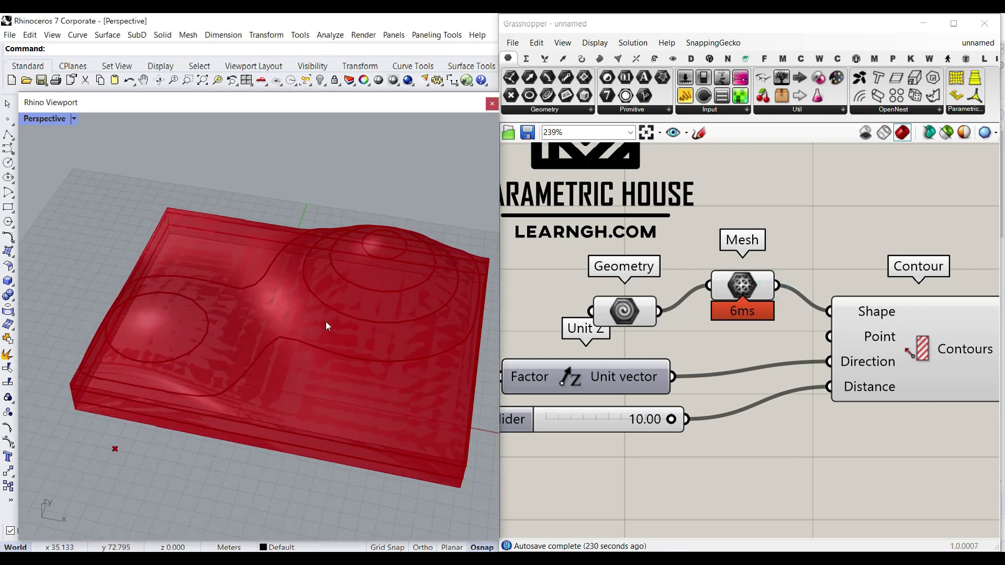
pyautogui.moveTo(670, 419); pyautogui.dragTo(604, 423)
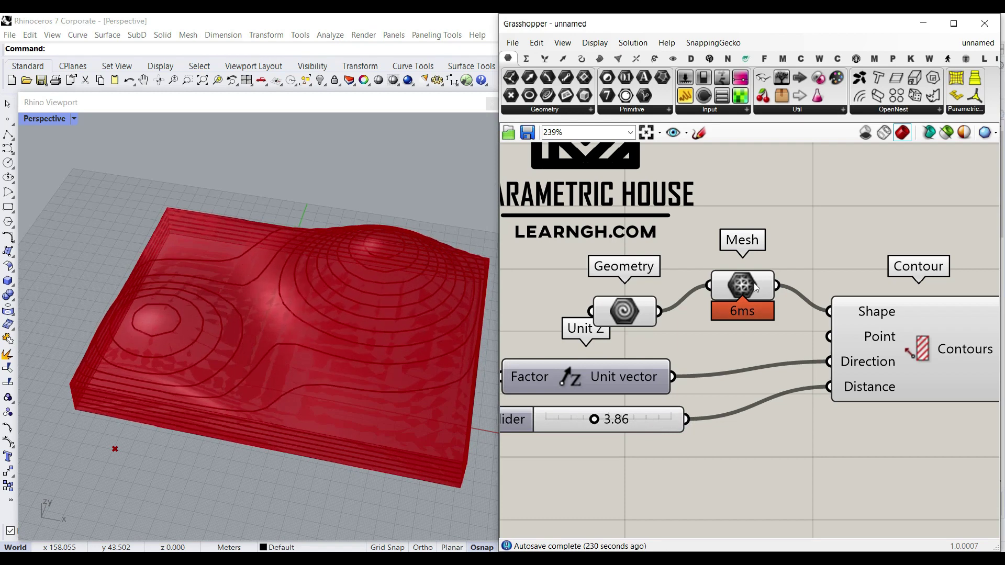
# Bake the Mesh parameter to inspect the terrain's mesh faces, and undo the bake
pyautogui.rightClick(756, 285)
pyautogui.click(787, 329)
pyautogui.click(789, 451)
pyautogui.moveTo(322, 394); pyautogui.dragTo(336, 361, button='right')
pyautogui.scroll(-7, 311, 391)
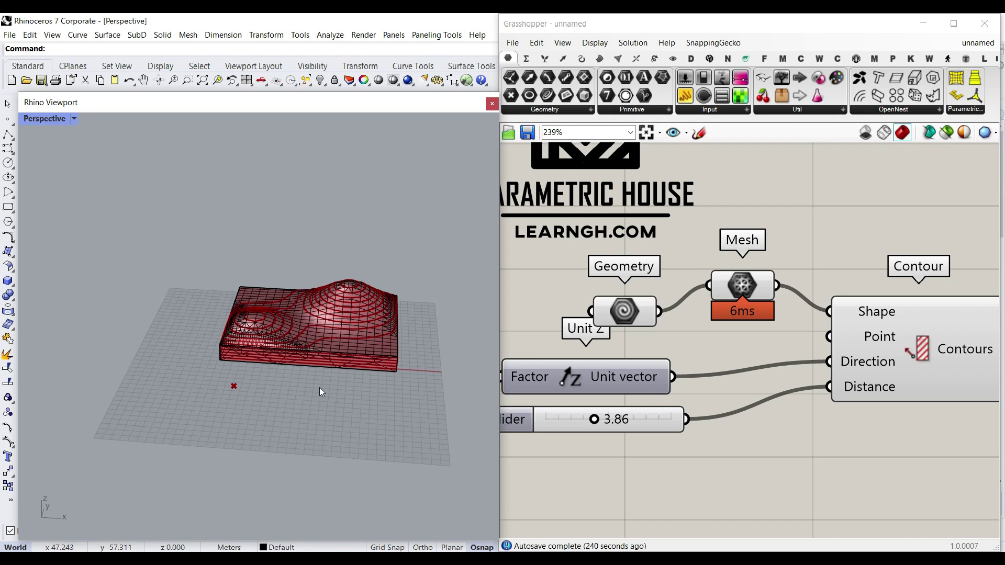
pyautogui.scroll(5, 280, 329)
pyautogui.scroll(2, 287, 428)
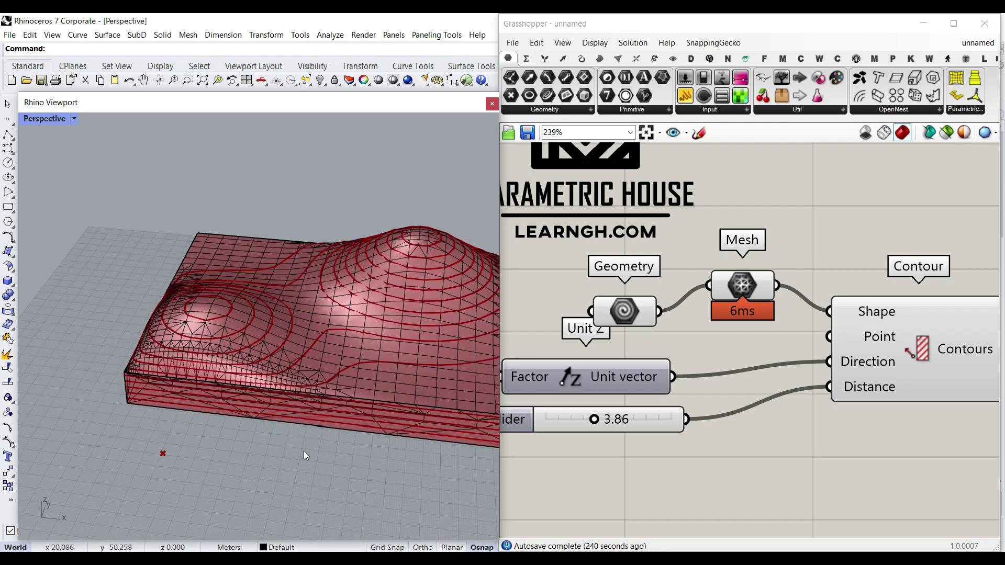
pyautogui.hotkey('ctrl', 'z')
# Add a Simple Mesh component above the Mesh parameter and connect Geometry to its Brep input
pyautogui.moveTo(824, 322); pyautogui.dragTo(784, 356, button='right')
pyautogui.moveTo(698, 315); pyautogui.dragTo(684, 321)
pyautogui.click(763, 268)
pyautogui.click(618, 58)
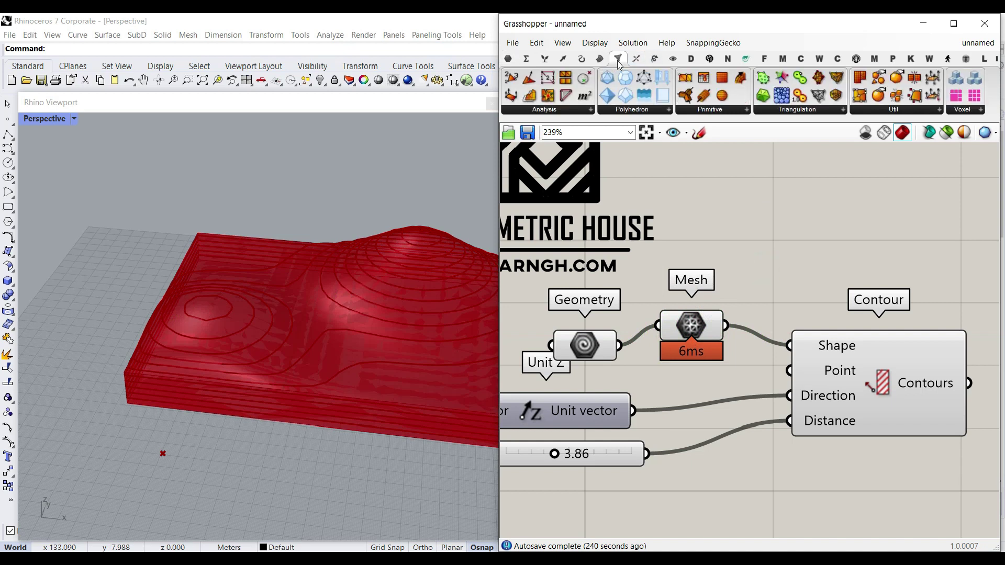
pyautogui.click(912, 108)
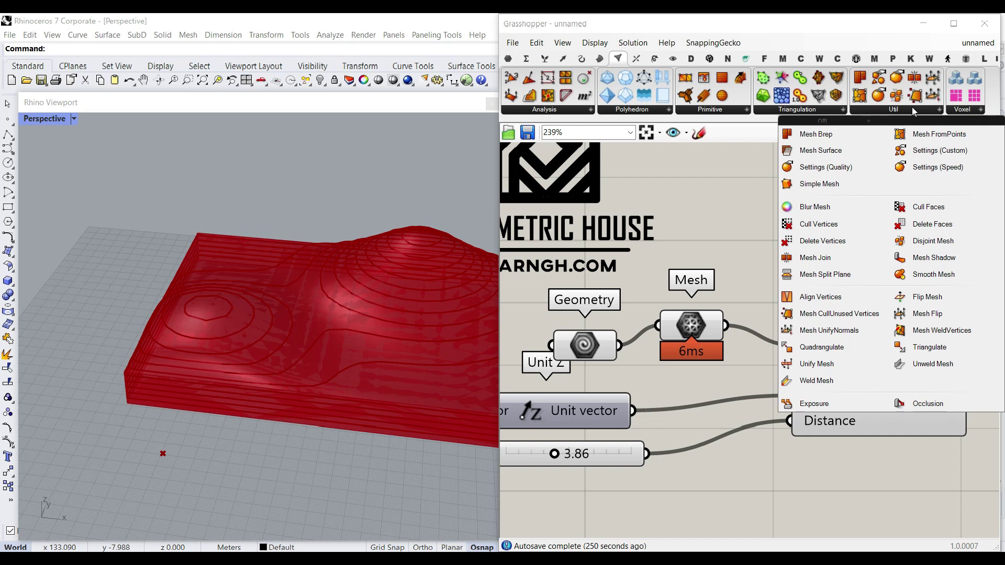
pyautogui.moveTo(784, 185); pyautogui.dragTo(751, 254)
pyautogui.moveTo(619, 345); pyautogui.dragTo(689, 244)
# Bake the Simple Mesh component's Mesh output to inspect its faces in Rhino, and undo the bake
pyautogui.rightClick(778, 244)
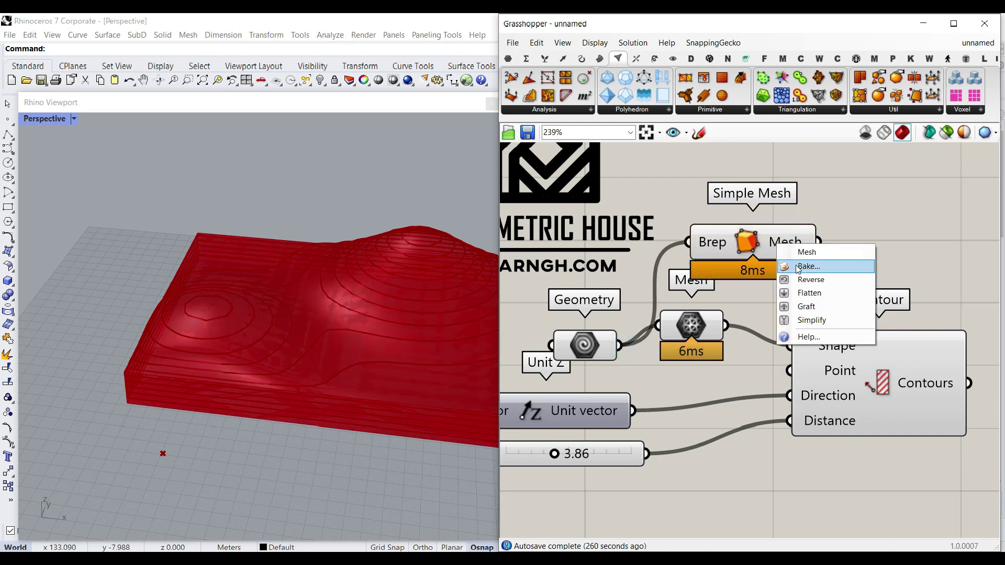
pyautogui.click(796, 266)
pyautogui.click(808, 383)
pyautogui.scroll(-5, 283, 366)
pyautogui.moveTo(325, 364); pyautogui.dragTo(306, 459)
pyautogui.hotkey('ctrl', 'z')
pyautogui.hotkey('ctrl', 'z')
pyautogui.moveTo(325, 409); pyautogui.dragTo(339, 361, button='right')
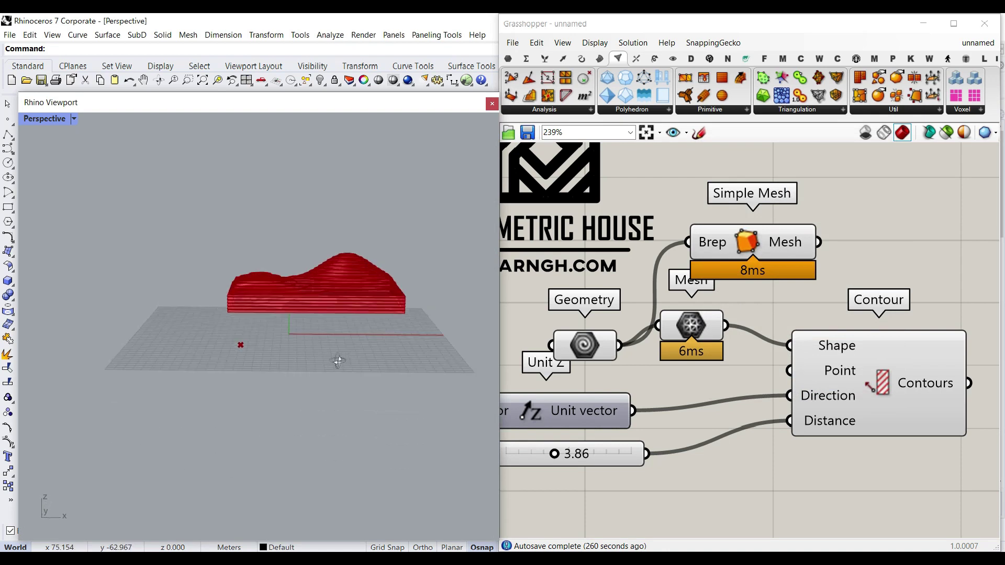
pyautogui.scroll(5, 291, 319)
pyautogui.moveTo(210, 277); pyautogui.dragTo(192, 310, button='right')
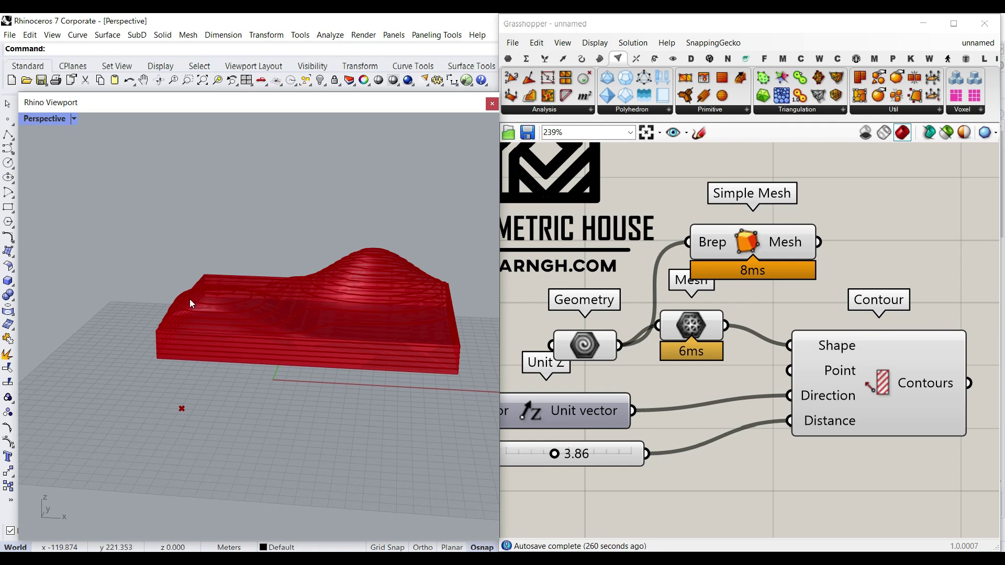
pyautogui.moveTo(249, 334); pyautogui.dragTo(300, 338, button='right')
pyautogui.scroll(5, 306, 383)
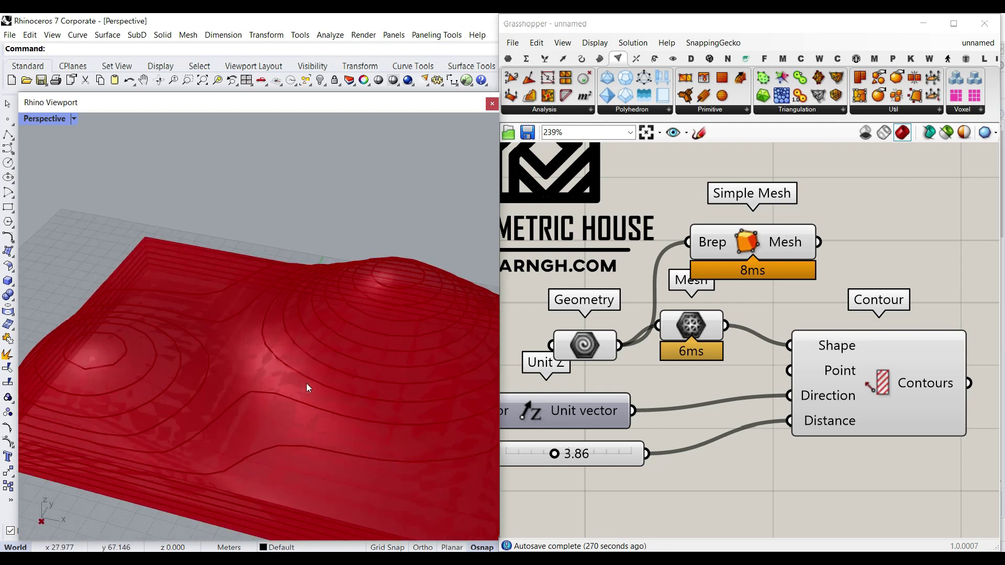
# Delete the Simple Mesh component, add a Mesh Brep component below Contour, and connect Geometry to its Brep input
pyautogui.click(757, 240)
pyautogui.press('Delete')
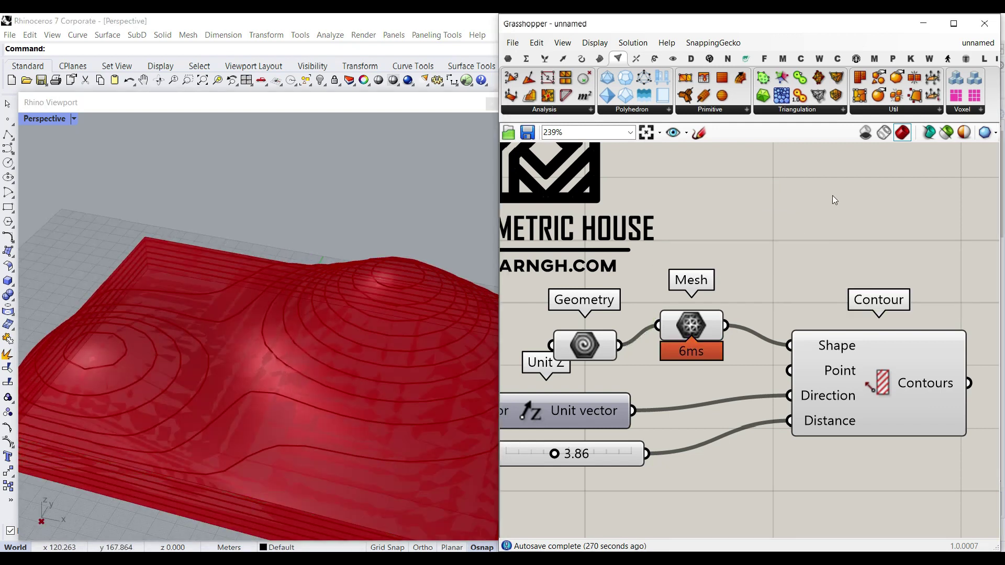
pyautogui.click(890, 110)
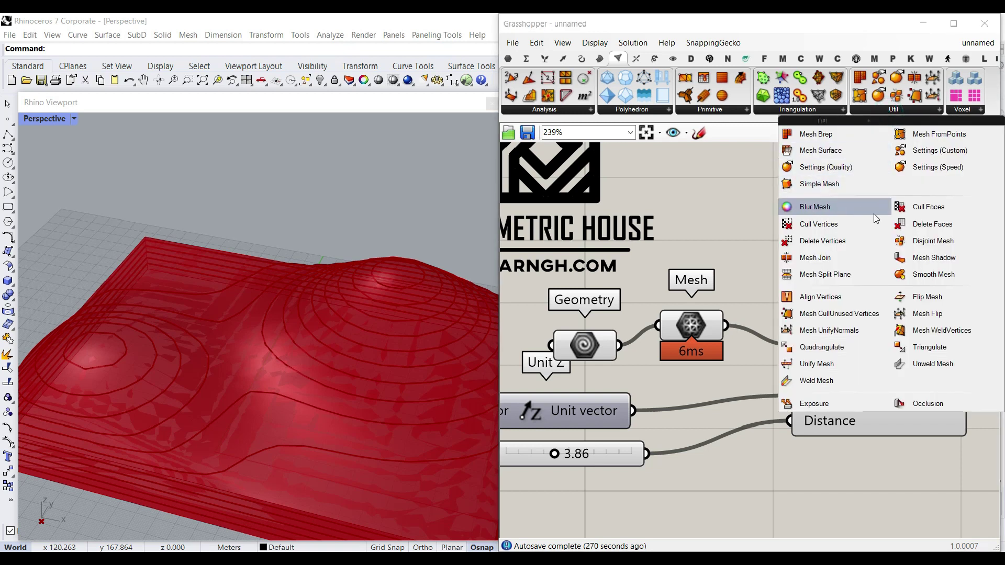
pyautogui.click(832, 140)
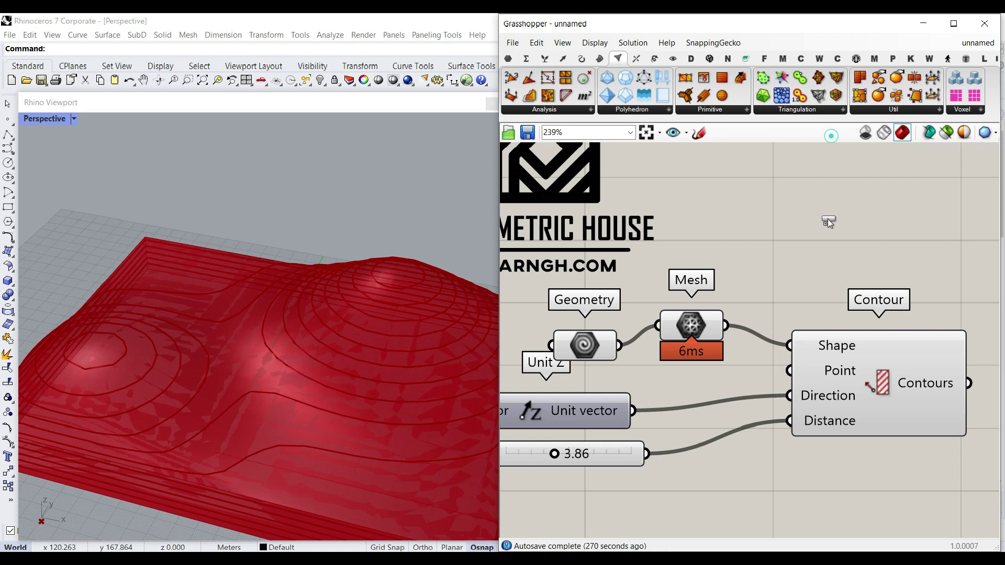
pyautogui.click(819, 525)
pyautogui.moveTo(692, 236); pyautogui.dragTo(815, 401)
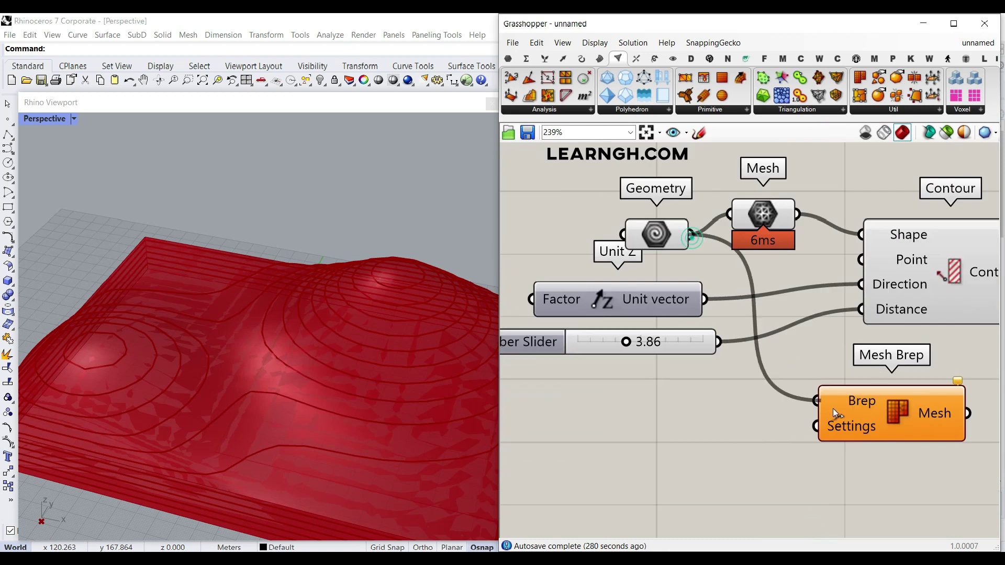
pyautogui.moveTo(951, 507); pyautogui.dragTo(805, 447, button='right')
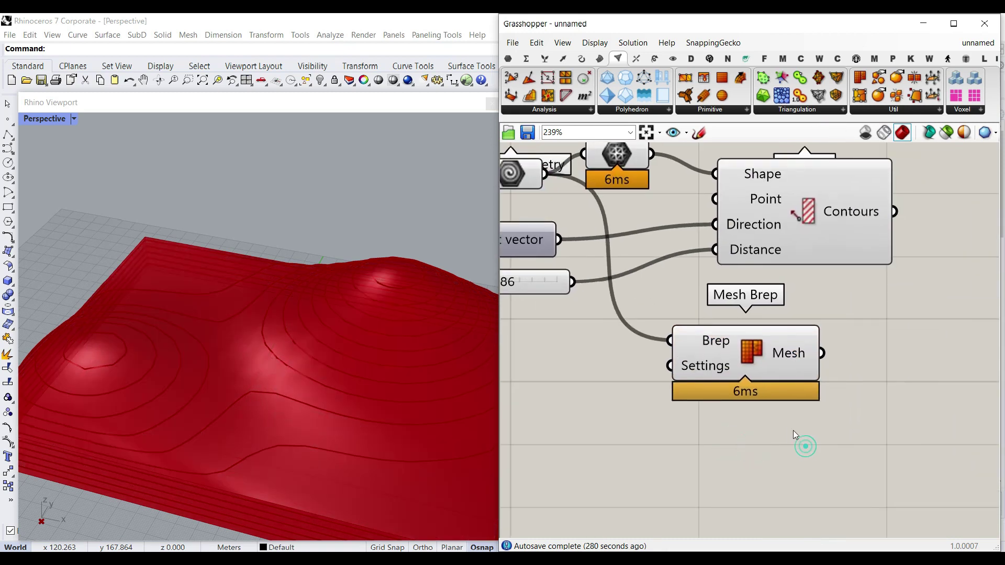
# Turn on the mesh edge preview, and add a Custom Preview component with Mesh Brep's Mesh output connected to its Geometry input
pyautogui.click(587, 43)
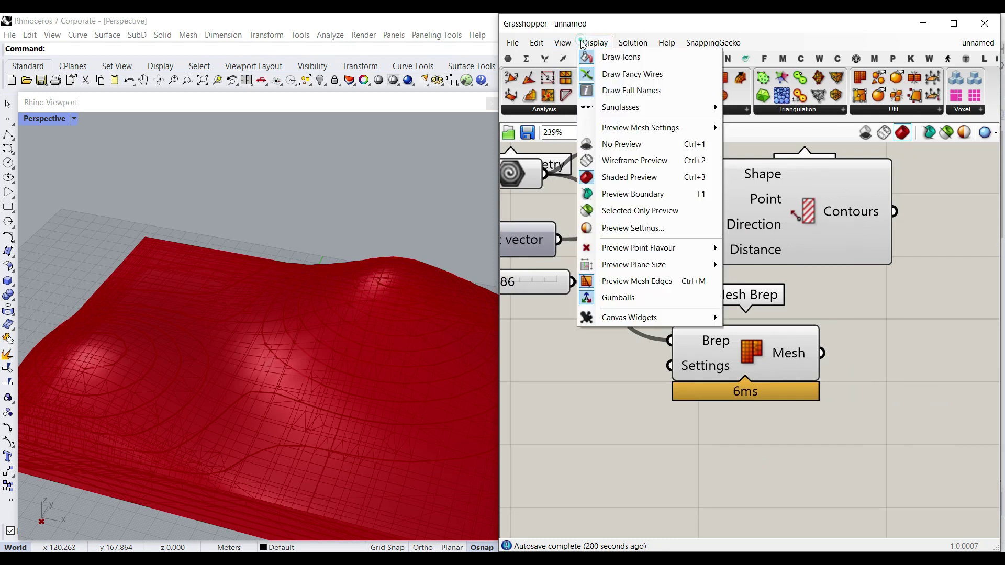
pyautogui.click(697, 36)
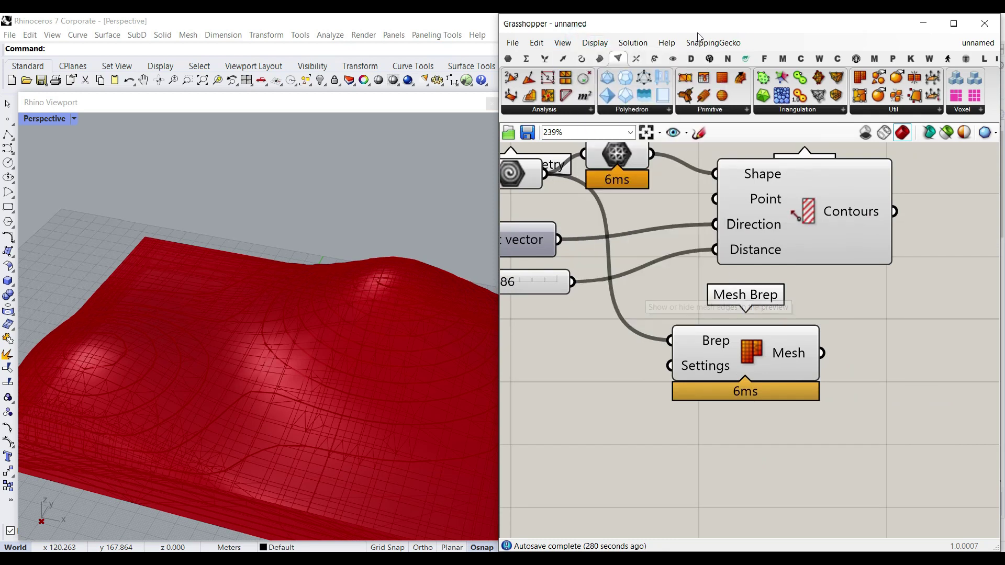
pyautogui.click(675, 59)
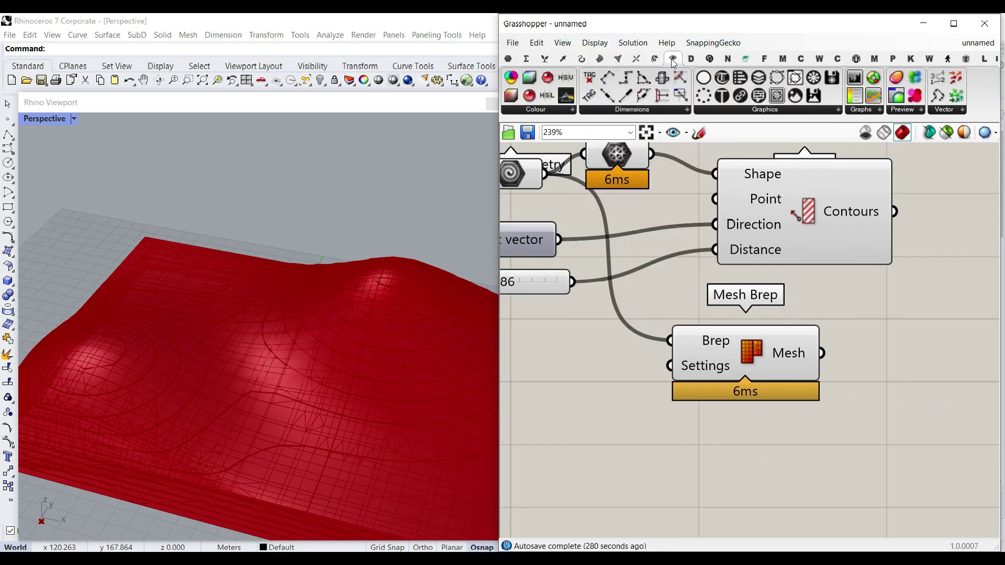
pyautogui.moveTo(942, 382); pyautogui.dragTo(943, 385)
pyautogui.moveTo(822, 354); pyautogui.dragTo(887, 402)
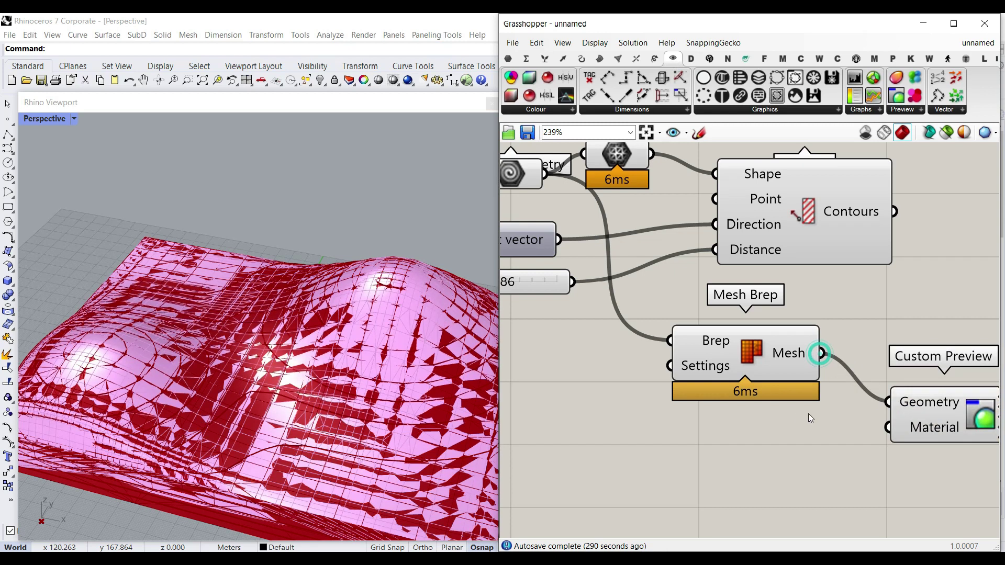
# Turn off the preview of all components except Contour and Custom Preview, and compare the contour curves with the terrain mesh
pyautogui.scroll(-3, 713, 409)
pyautogui.moveTo(826, 429); pyautogui.dragTo(592, 215)
pyautogui.rightClick(747, 183)
pyautogui.click(759, 189)
pyautogui.rightClick(834, 253)
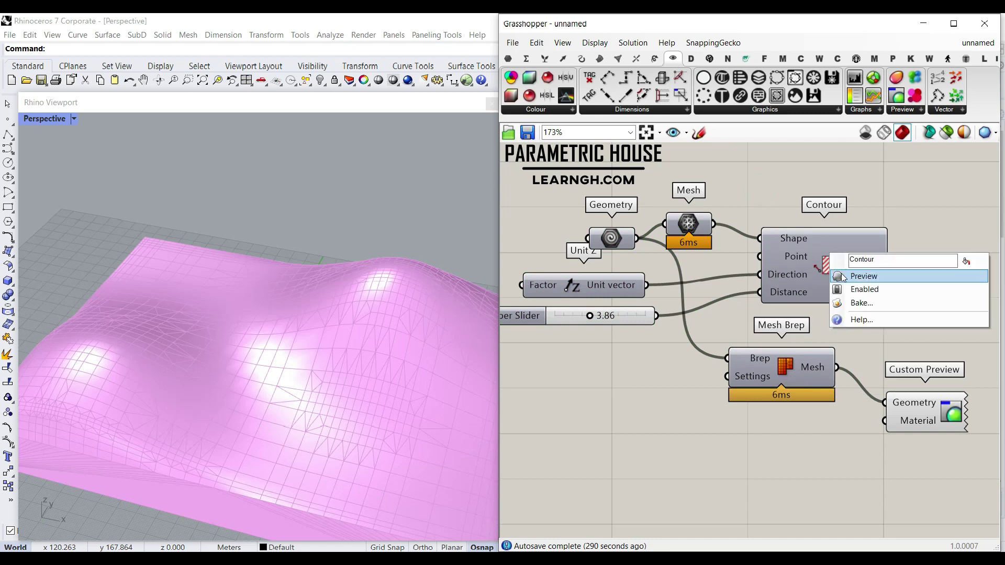
pyautogui.click(840, 273)
pyautogui.scroll(-3, 113, 393)
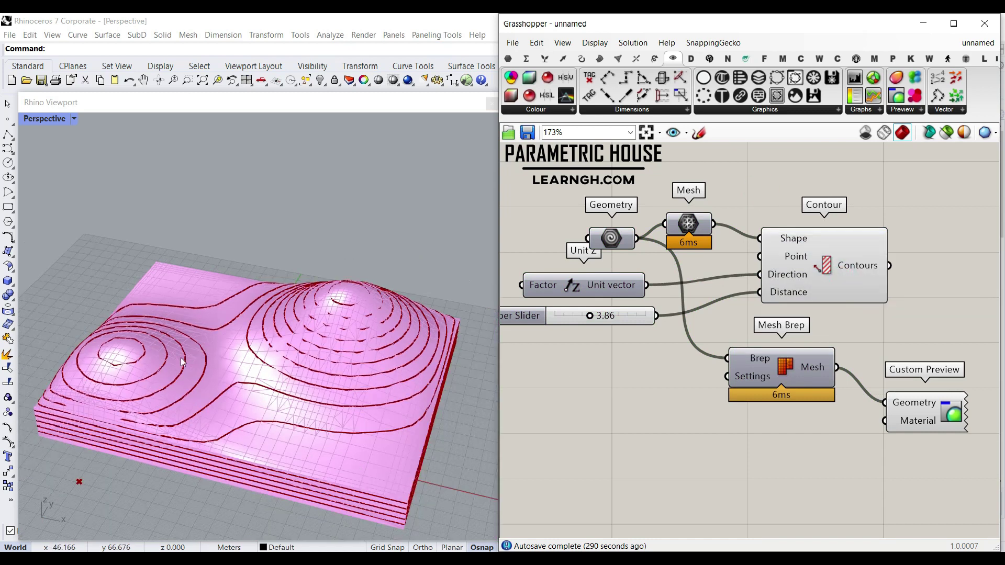
pyautogui.scroll(5, 125, 411)
pyautogui.scroll(-4, 131, 408)
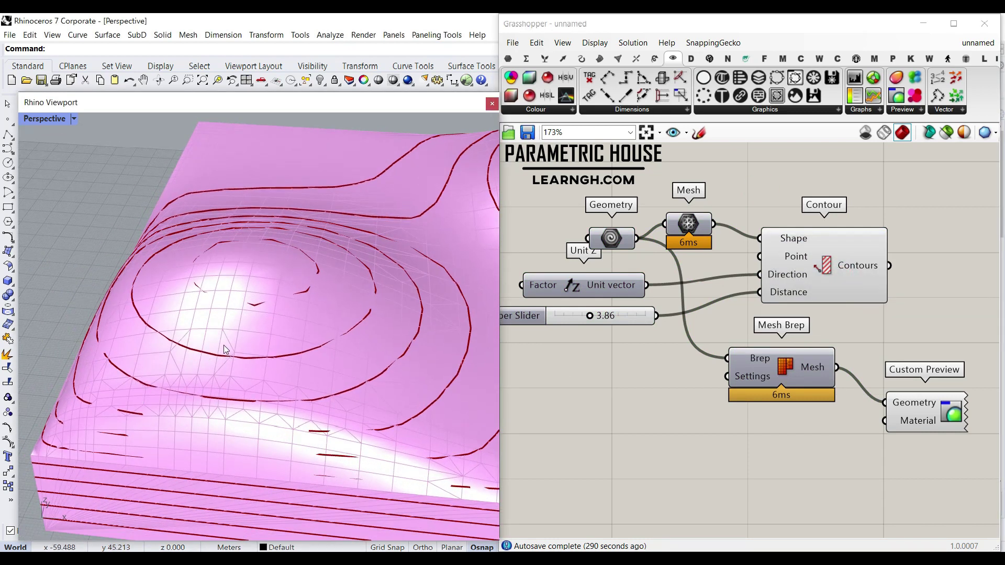
pyautogui.scroll(-3, 226, 348)
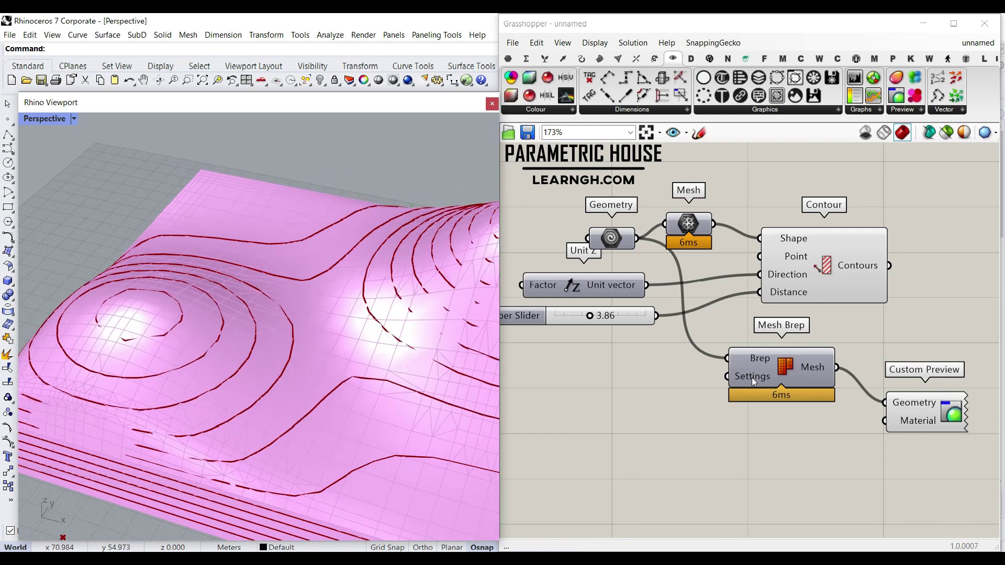
# Add a Settings (Custom) component and connect its Settings output to Mesh Brep's Settings input
pyautogui.click(617, 58)
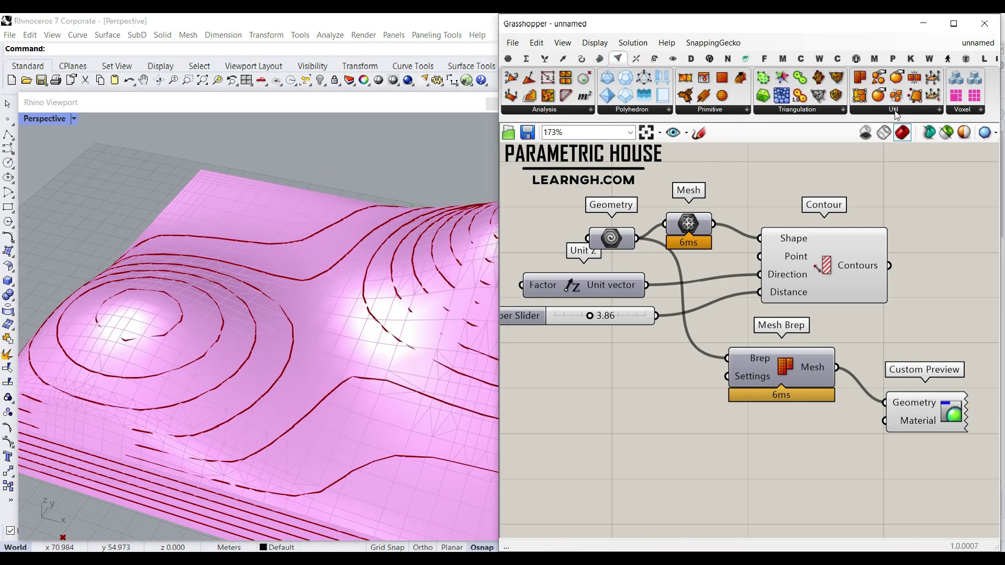
pyautogui.click(939, 110)
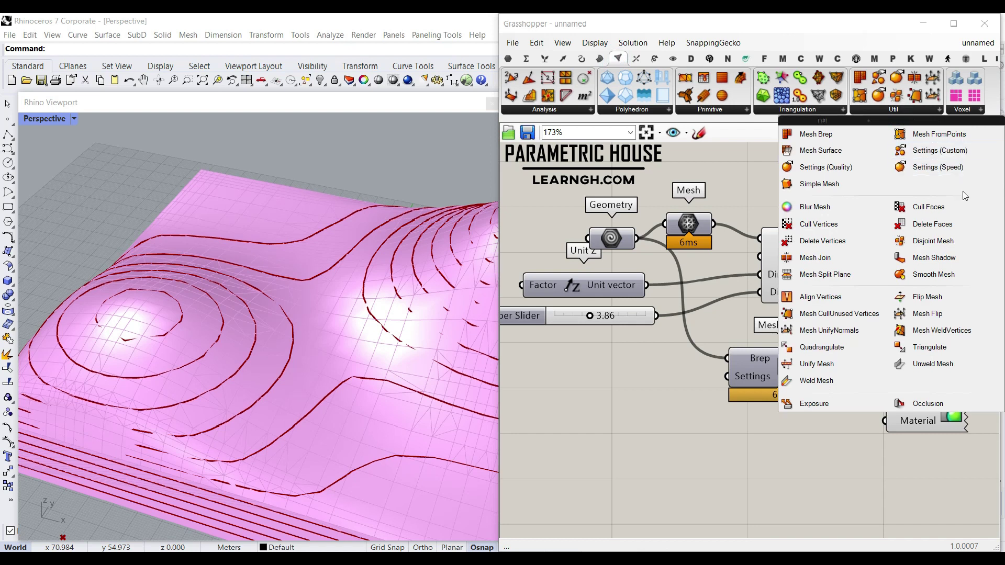
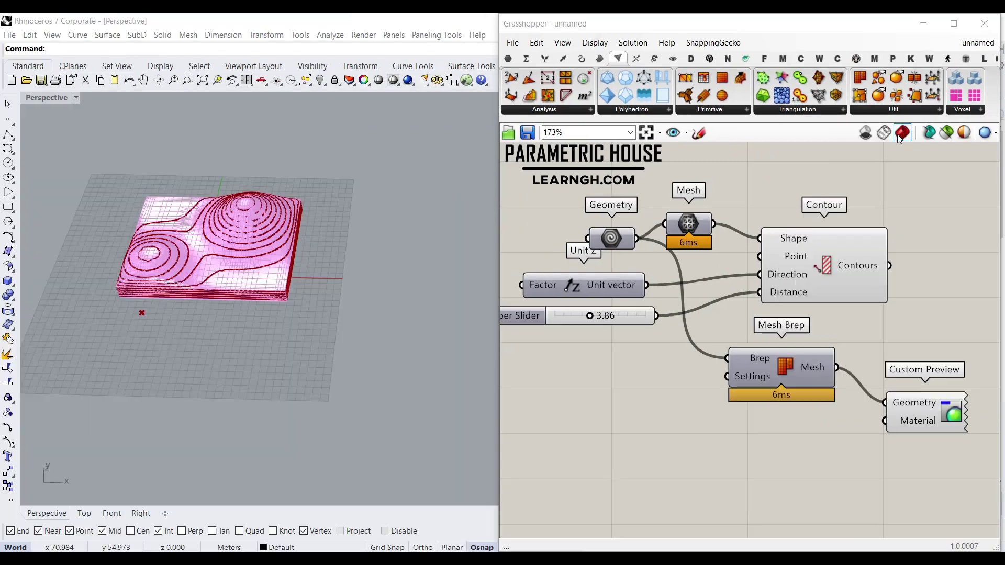
pyautogui.click(893, 109)
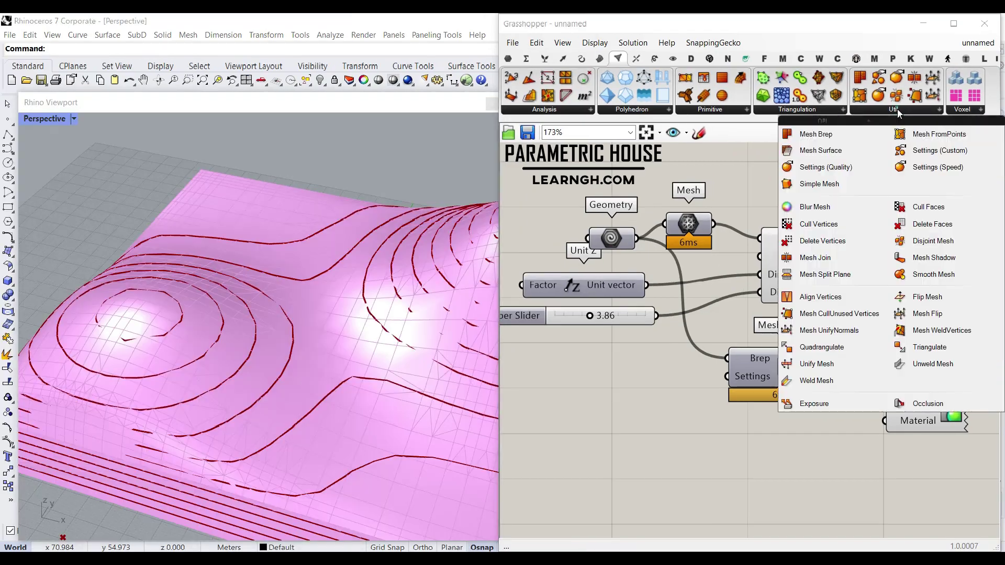
pyautogui.click(924, 152)
pyautogui.click(612, 445)
pyautogui.moveTo(685, 446); pyautogui.dragTo(727, 377)
pyautogui.moveTo(742, 436); pyautogui.dragTo(885, 395, button='right')
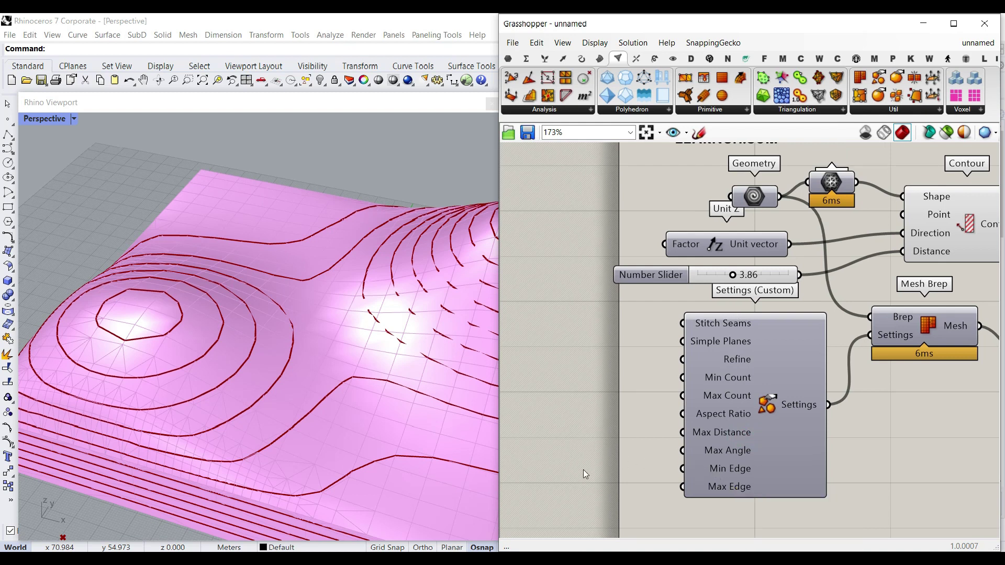
# Create a number slider from 0.1 to 10.00, connect it to Min Edge and Max Edge, and set it to 0.38
pyautogui.moveTo(655, 482); pyautogui.dragTo(667, 418, button='right')
pyautogui.scroll(4, 693, 425)
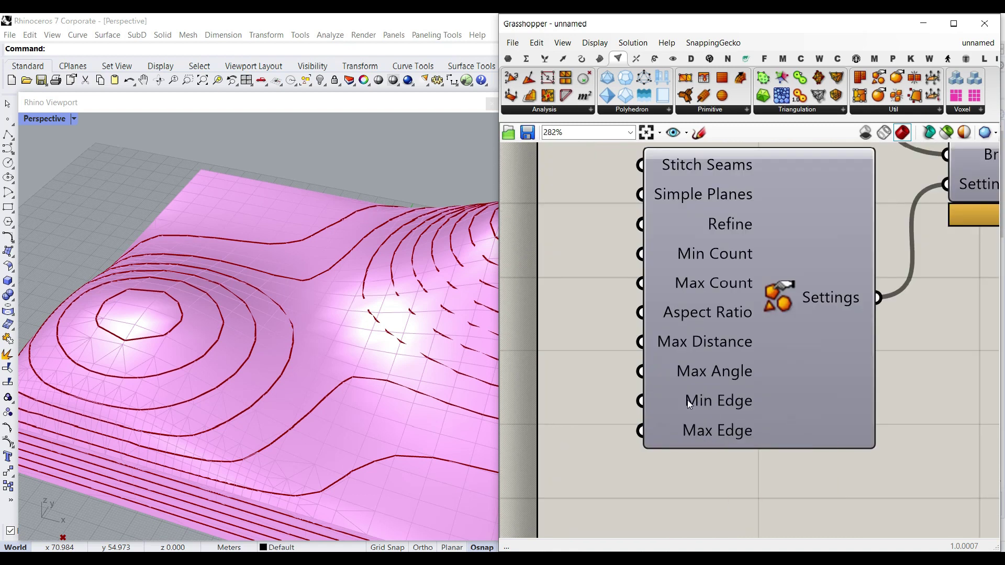
pyautogui.moveTo(698, 422); pyautogui.dragTo(823, 429, button='right')
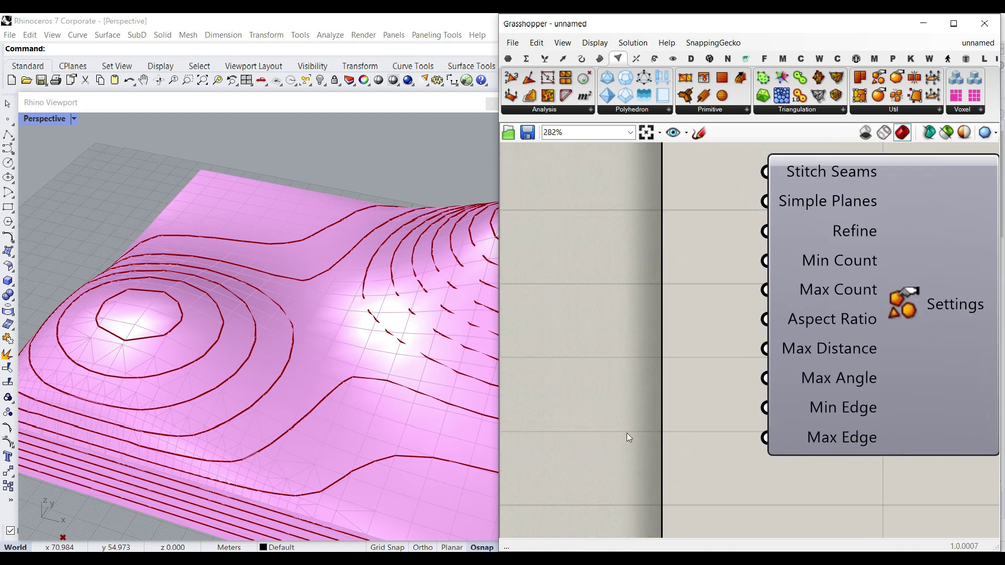
pyautogui.doubleClick(626, 432)
pyautogui.write('0.1..10.00')
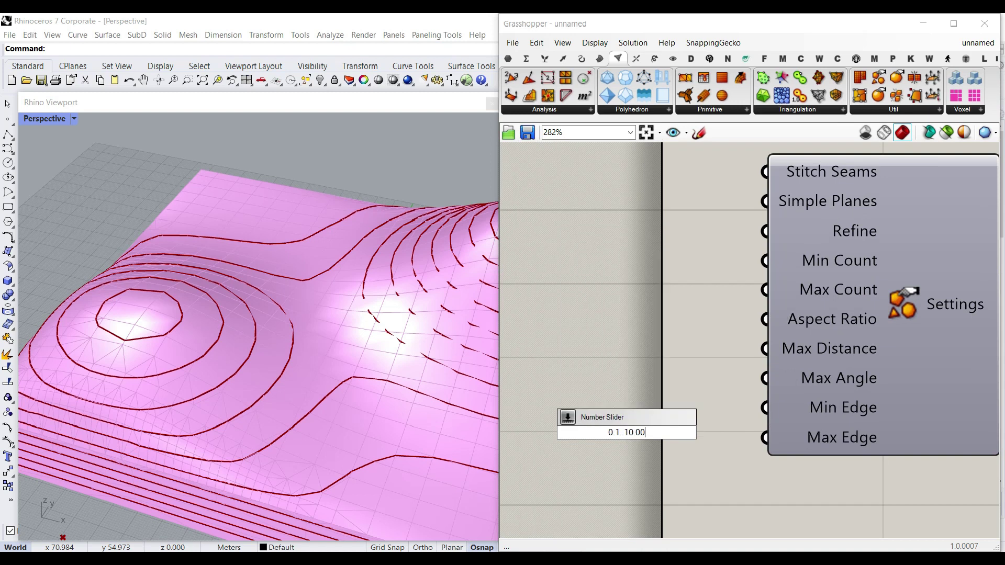
pyautogui.press('Return')
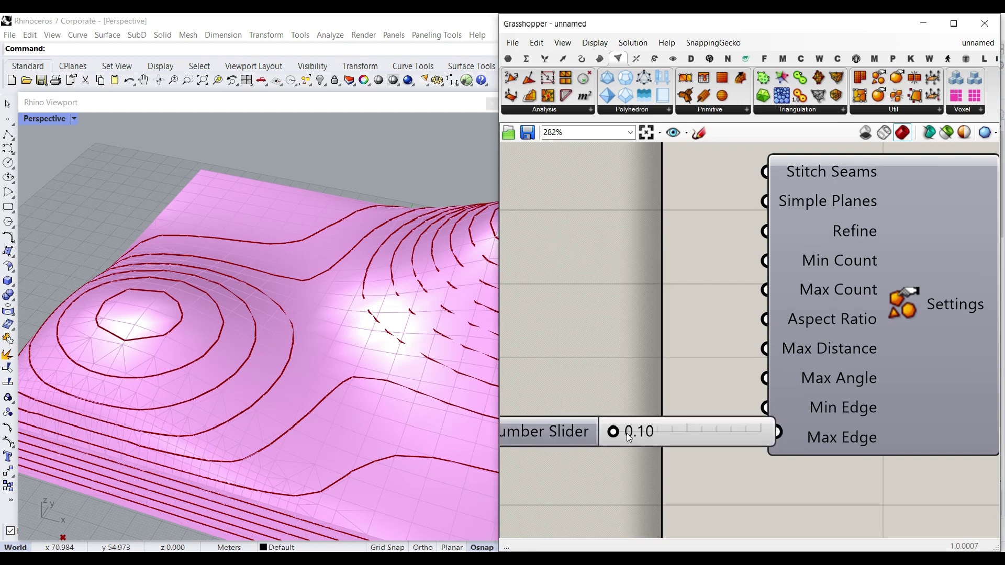
pyautogui.moveTo(760, 445); pyautogui.dragTo(765, 437)
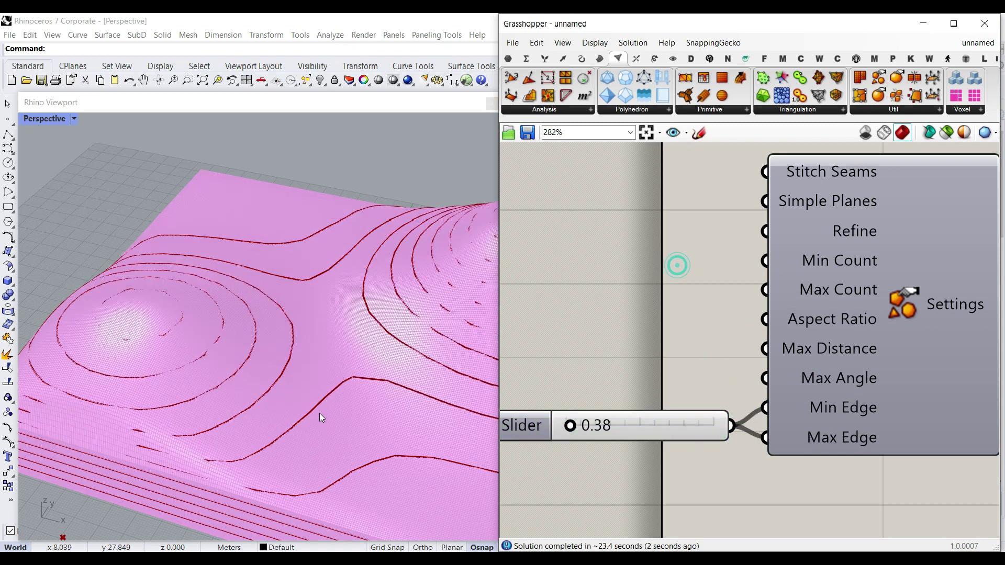
# Inspect the refined mesh, change the edge length slider's domain to 10.00–30.00, and set its value to 30.00
pyautogui.scroll(-8, 231, 368)
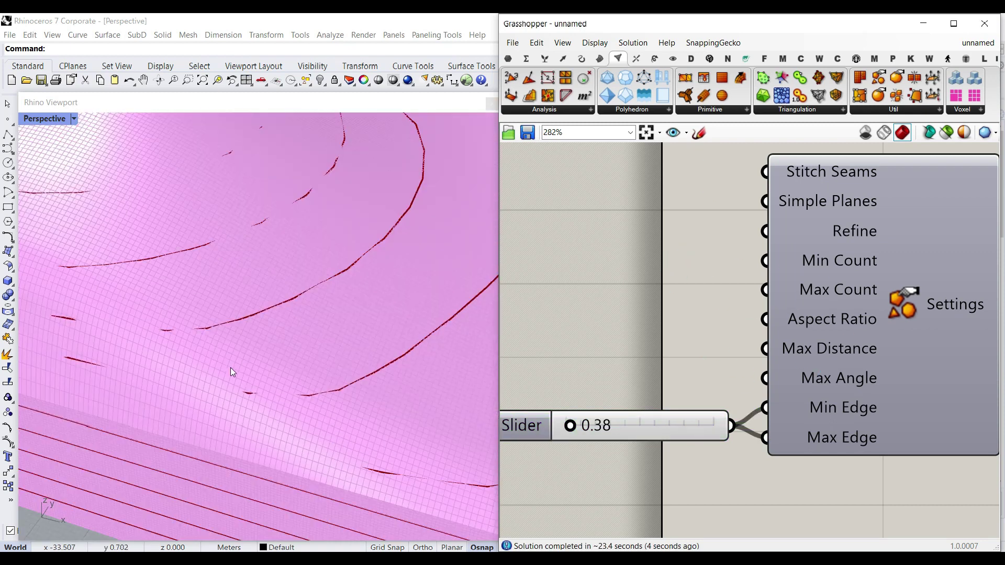
pyautogui.scroll(8, 213, 447)
pyautogui.moveTo(262, 457); pyautogui.dragTo(251, 387, button='right')
pyautogui.scroll(-10, 262, 429)
pyautogui.moveTo(610, 438); pyautogui.dragTo(642, 388, button='right')
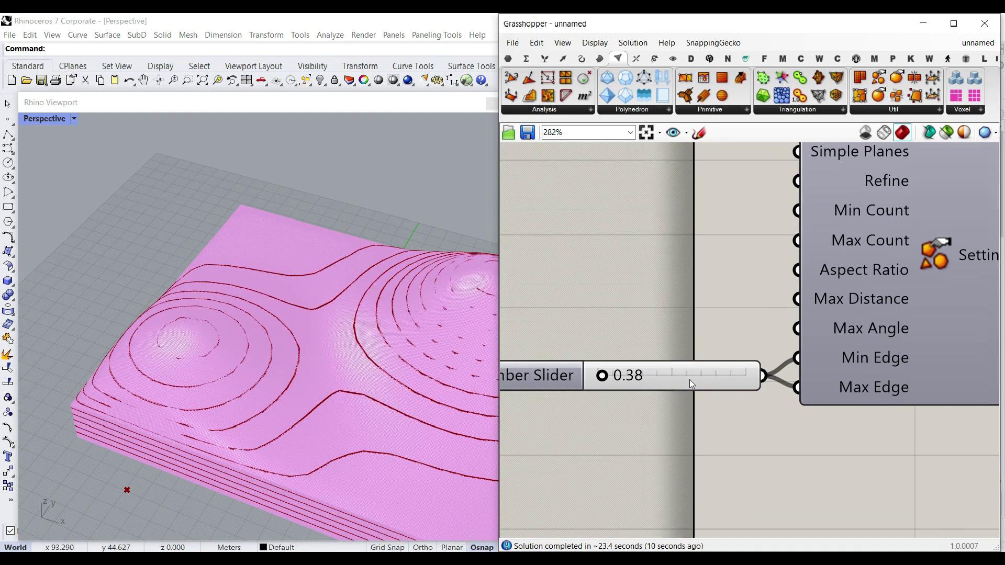
pyautogui.doubleClick(548, 381)
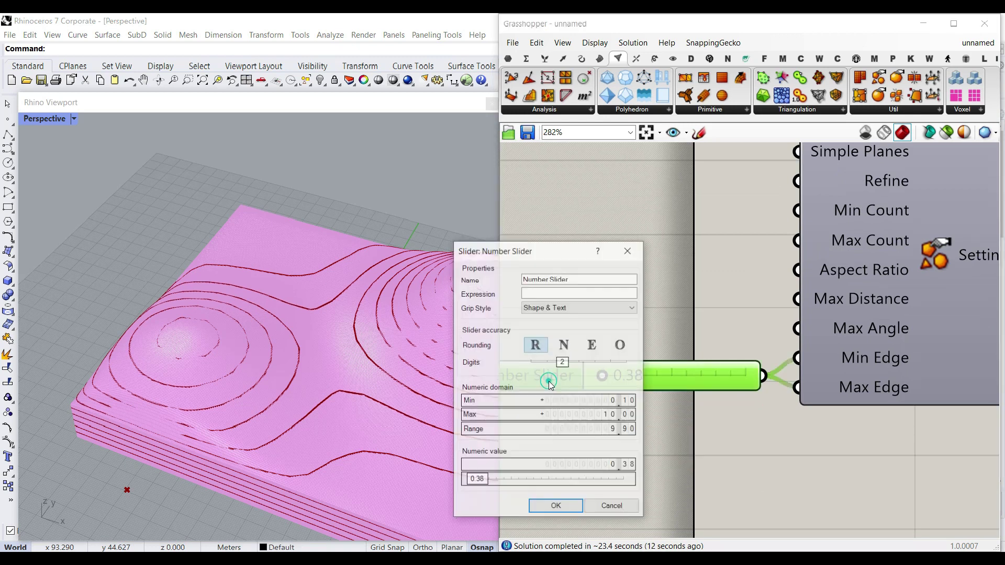
pyautogui.doubleClick(601, 403)
pyautogui.write('1')
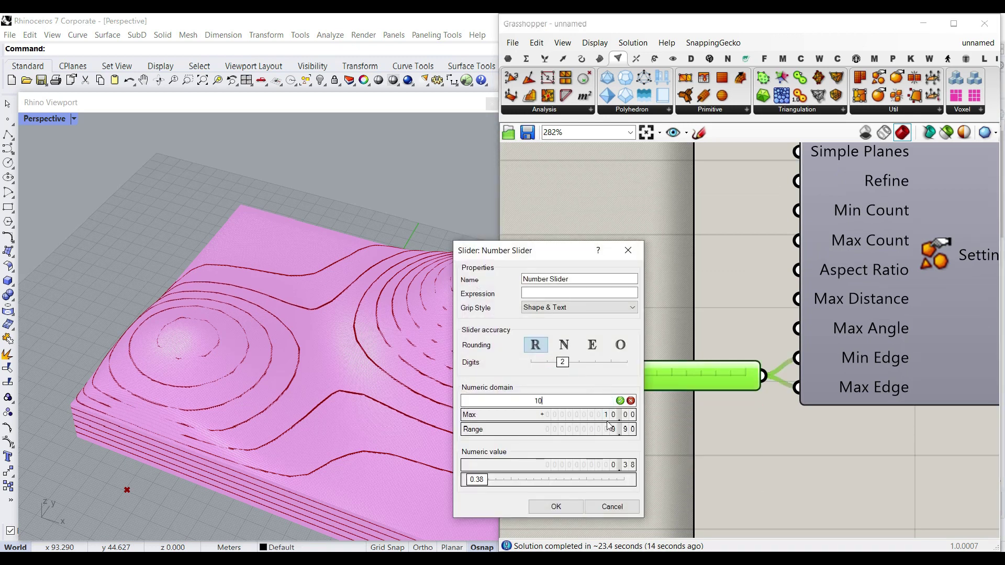
pyautogui.write('0')
pyautogui.click(619, 401)
pyautogui.doubleClick(607, 415)
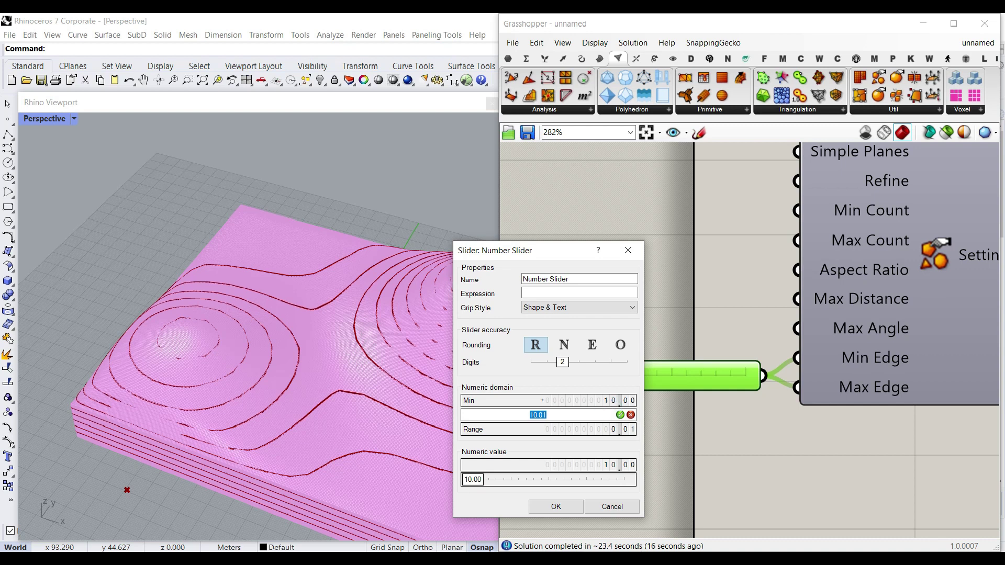
pyautogui.click(620, 415)
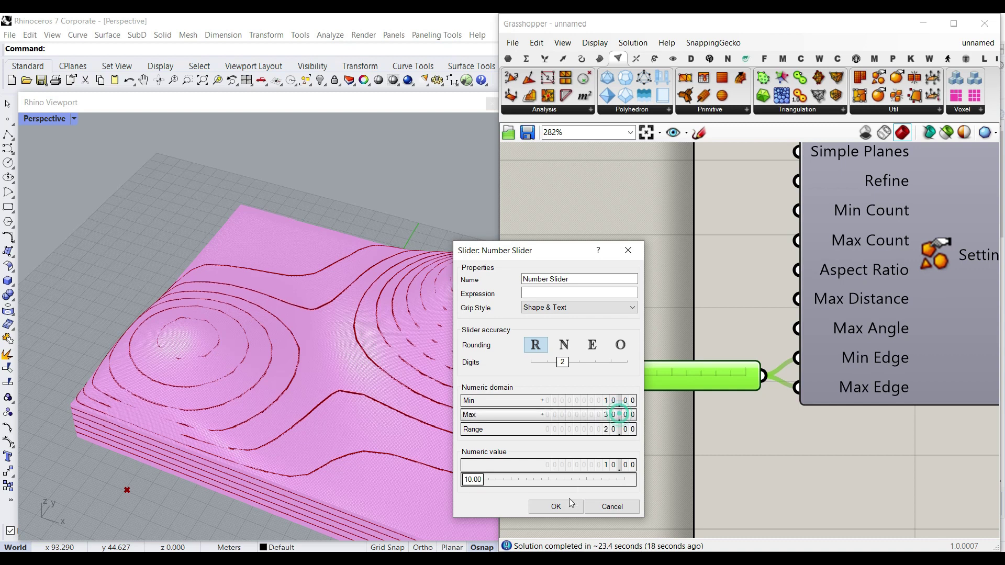
pyautogui.click(556, 507)
pyautogui.moveTo(598, 378); pyautogui.dragTo(762, 374)
# Bake the Mesh Brep result into the Rhino model with the default attributes
pyautogui.scroll(-5, 316, 345)
pyautogui.scroll(-4, 730, 357)
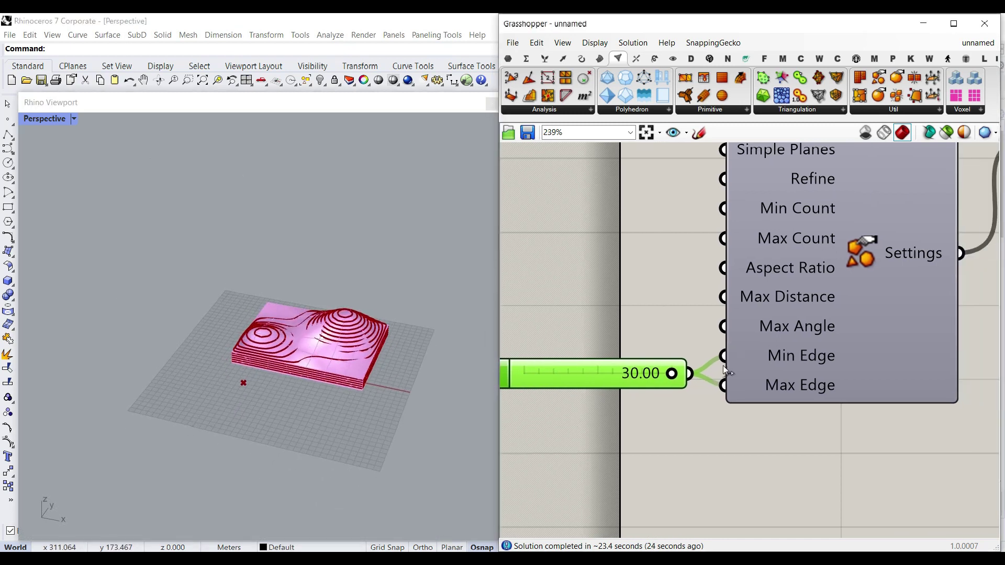
pyautogui.rightClick(764, 267)
pyautogui.click(787, 284)
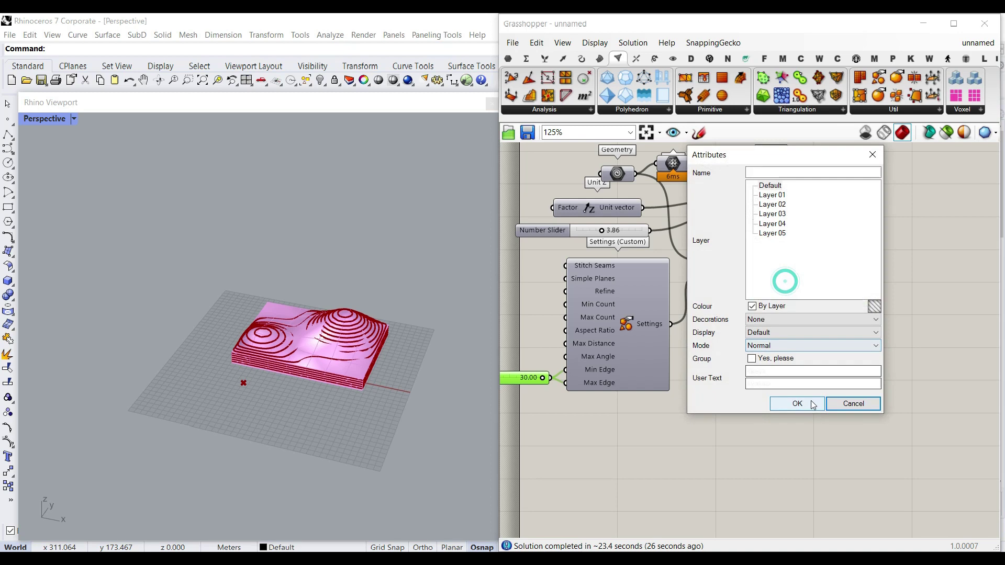
pyautogui.click(796, 403)
# Inspect the baked mesh beside the terrain preview and delete it from the model
pyautogui.scroll(5, 275, 399)
pyautogui.moveTo(273, 398); pyautogui.dragTo(219, 424, button='right')
pyautogui.scroll(-4, 236, 387)
pyautogui.click(157, 418)
pyautogui.click(187, 296)
pyautogui.moveTo(187, 296); pyautogui.dragTo(299, 451, button='right')
pyautogui.click(300, 447)
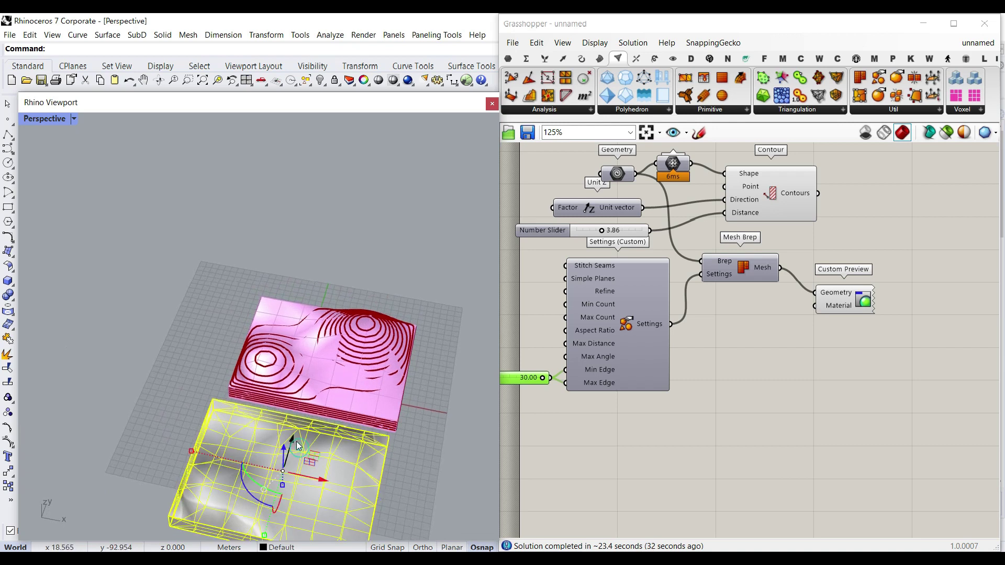
pyautogui.press('Delete')
# Set the slider feeding Min Edge and Max Edge to 10.00
pyautogui.scroll(4, 332, 369)
pyautogui.moveTo(626, 388); pyautogui.dragTo(803, 410, button='right')
pyautogui.scroll(7, 728, 406)
pyautogui.moveTo(667, 399); pyautogui.dragTo(678, 404, button='right')
pyautogui.scroll(-7, 725, 393)
pyautogui.scroll(5, 770, 396)
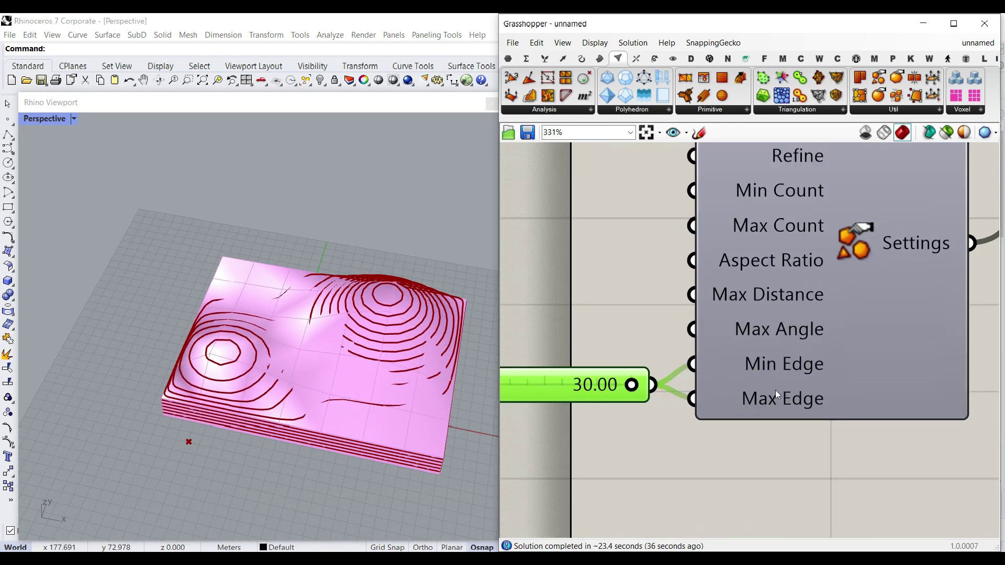
pyautogui.moveTo(632, 385); pyautogui.dragTo(443, 380)
pyautogui.moveTo(576, 399); pyautogui.dragTo(660, 399, button='right')
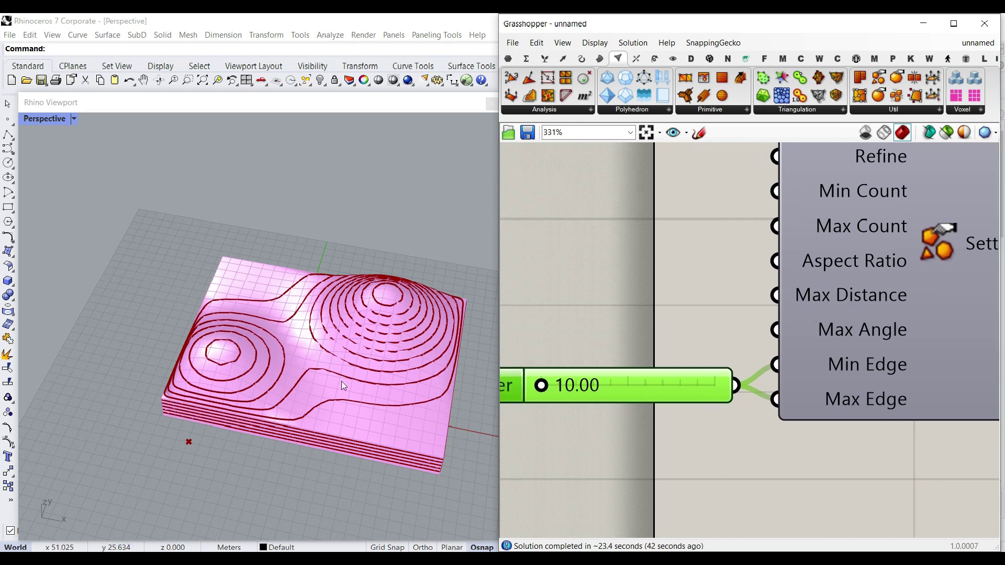
# Compare the contours with the refined mesh and set the contour distance slider to 4.30
pyautogui.moveTo(333, 369); pyautogui.dragTo(327, 339, button='right')
pyautogui.scroll(5, 290, 317)
pyautogui.scroll(-5, 679, 368)
pyautogui.scroll(4, 591, 299)
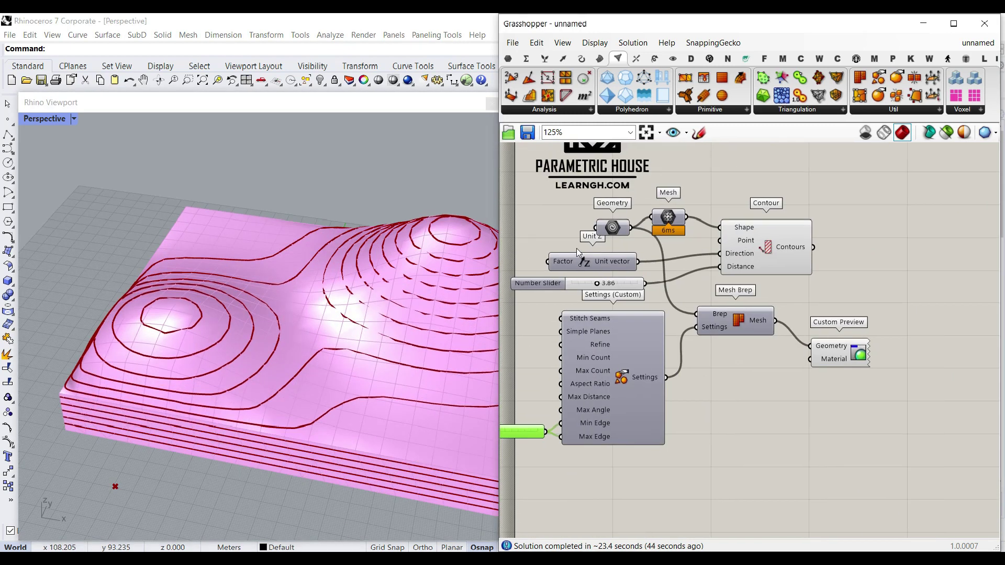
pyautogui.moveTo(608, 306); pyautogui.dragTo(613, 307)
pyautogui.scroll(-7, 299, 332)
pyautogui.moveTo(306, 327); pyautogui.dragTo(361, 314, button='right')
pyautogui.moveTo(771, 370); pyautogui.dragTo(798, 341, button='right')
pyautogui.scroll(-2, 859, 340)
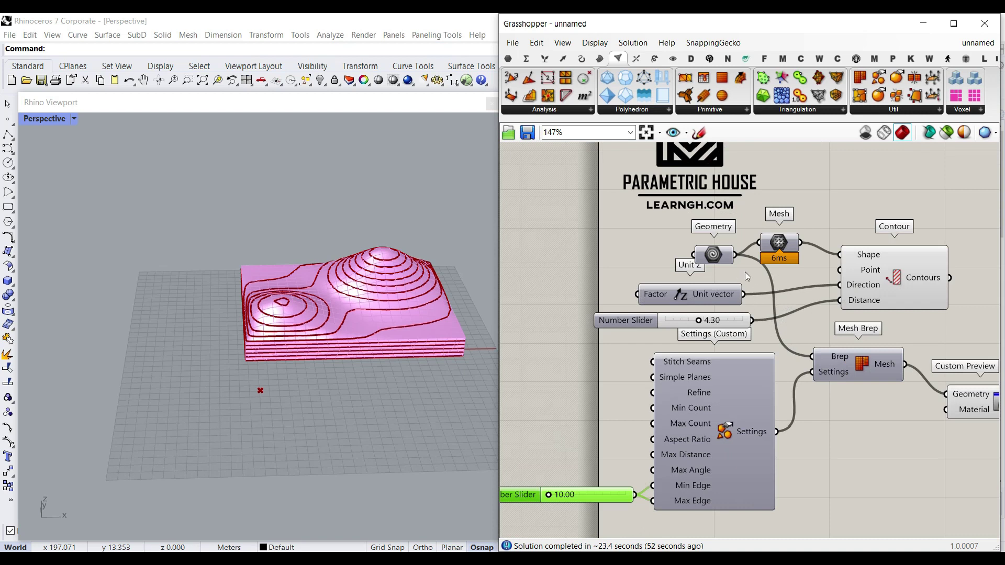
# Move the Settings (Custom), edge slider, Mesh Brep and Custom Preview group below the contour definition, and disconnect Geometry from Mesh Brep
pyautogui.scroll(-10, 798, 363)
pyautogui.moveTo(894, 437); pyautogui.dragTo(736, 358)
pyautogui.moveTo(780, 381); pyautogui.dragTo(822, 413)
pyautogui.click(868, 357)
pyautogui.scroll(7, 874, 398)
pyautogui.scroll(3, 812, 410)
pyautogui.moveTo(738, 359); pyautogui.dragTo(730, 410)
pyautogui.moveTo(832, 393); pyautogui.dragTo(817, 419)
pyautogui.click(812, 388)
pyautogui.moveTo(657, 398); pyautogui.dragTo(812, 388, button='right')
pyautogui.moveTo(857, 397); pyautogui.dragTo(852, 330)
pyautogui.moveTo(806, 298); pyautogui.dragTo(842, 351, button='right')
pyautogui.scroll(-2, 842, 351)
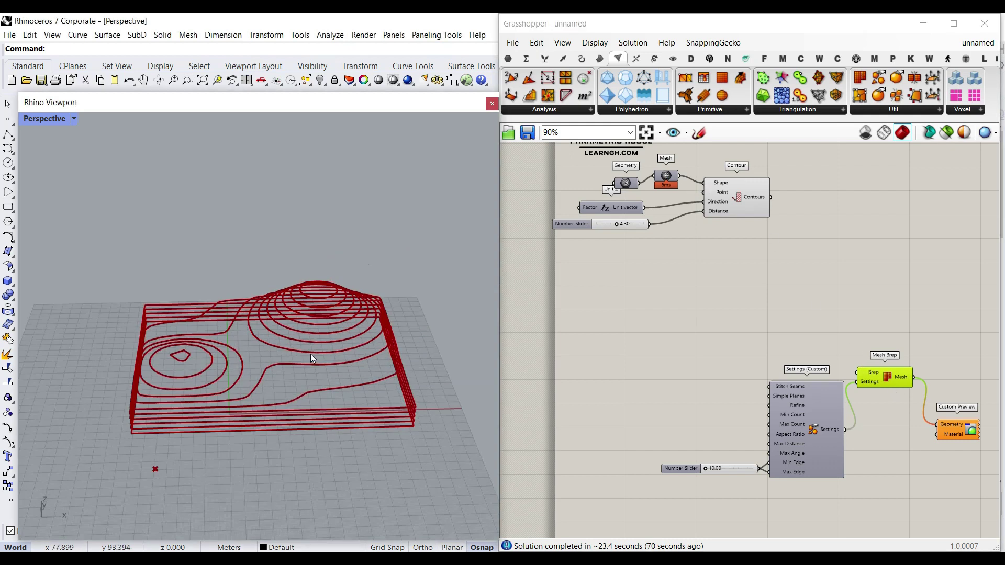
# Set the contour distance slider to 3.27 and check the contour curves
pyautogui.moveTo(310, 353); pyautogui.dragTo(298, 382, button='right')
pyautogui.scroll(5, 258, 413)
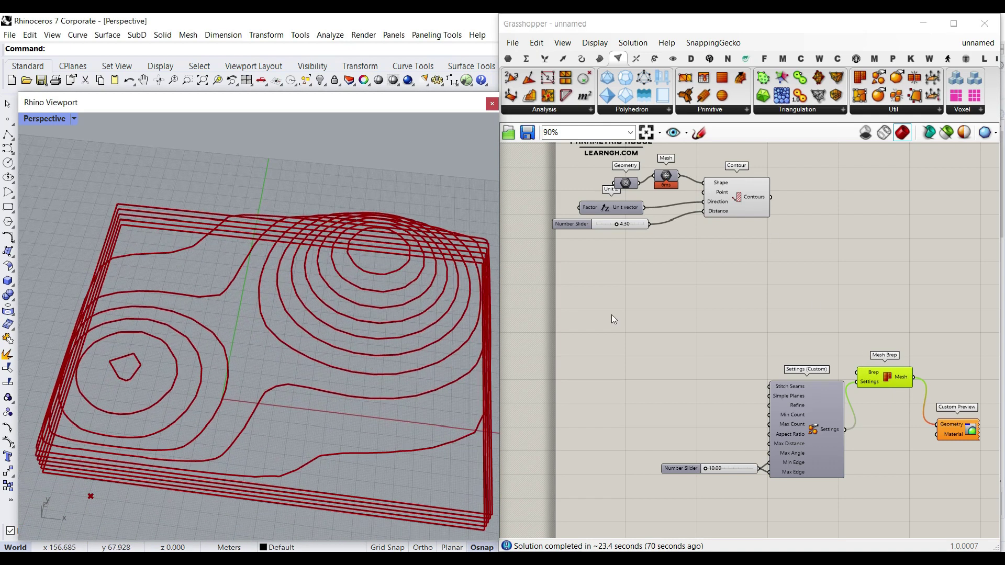
pyautogui.scroll(4, 639, 193)
pyautogui.moveTo(584, 264)
pyautogui.mouseDown()
pyautogui.moveTo(604, 266)
pyautogui.moveTo(574, 266)
pyautogui.mouseUp()
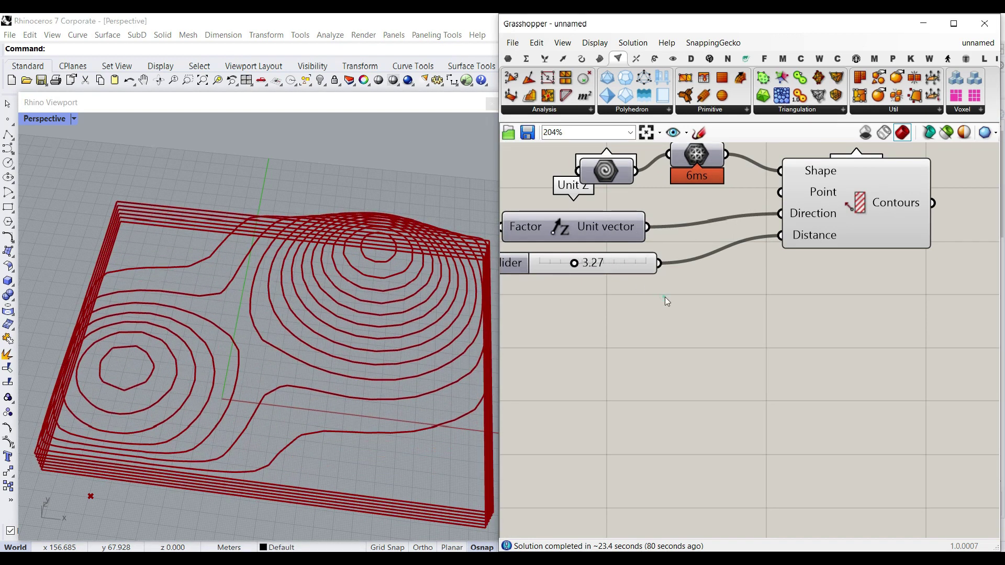
# Space out the Contour component and its distance slider, and delete the Unit Z component
pyautogui.moveTo(847, 214); pyautogui.dragTo(883, 226)
pyautogui.click(735, 291)
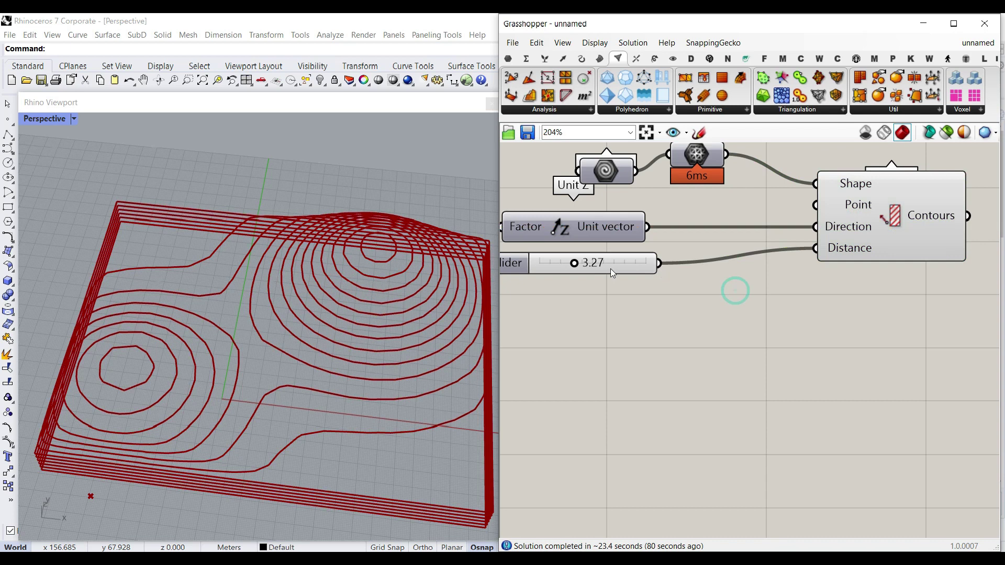
pyautogui.moveTo(611, 267); pyautogui.dragTo(643, 299)
pyautogui.moveTo(614, 230); pyautogui.dragTo(680, 230)
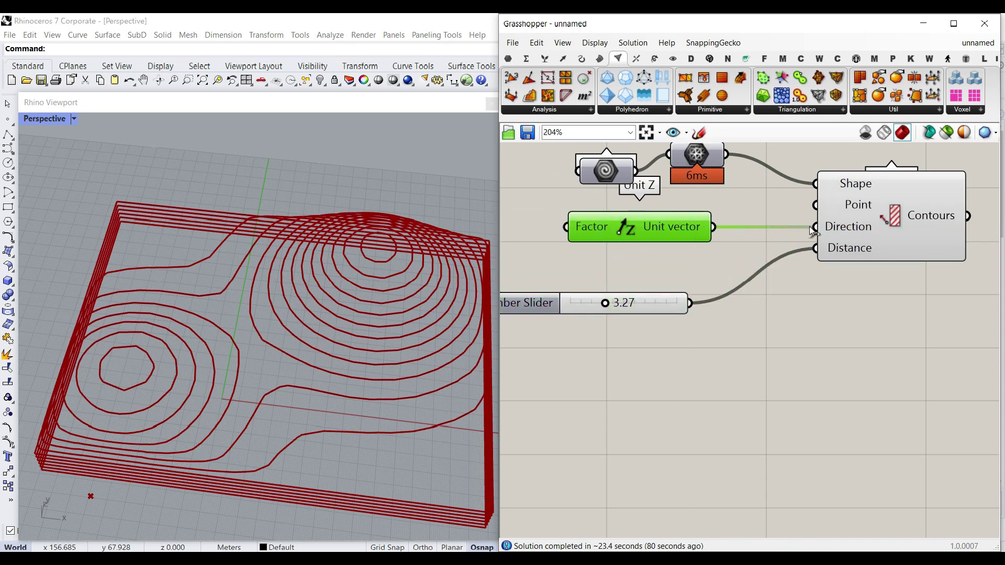
pyautogui.click(647, 235)
pyautogui.press('Delete')
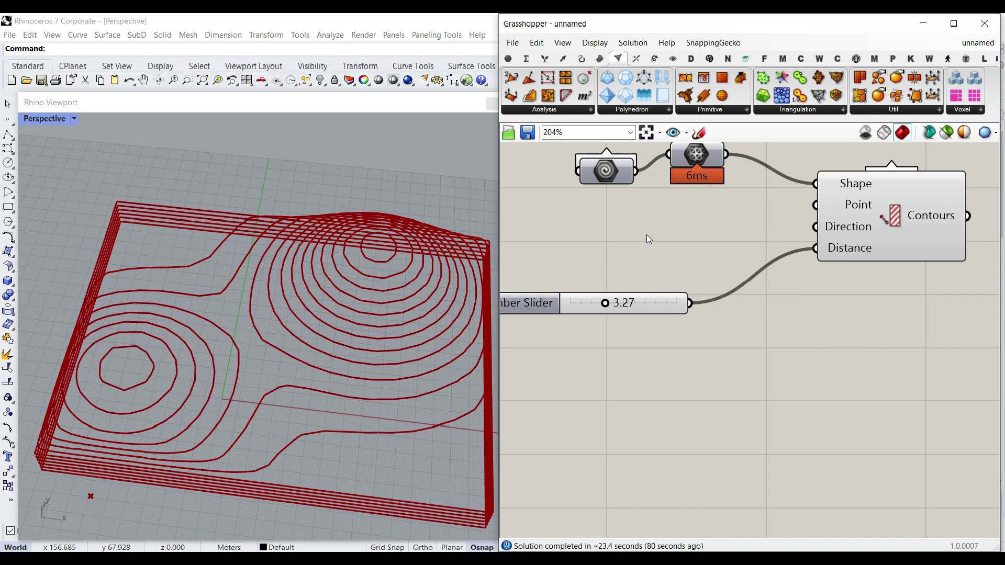
# Add a Point parameter and assign it two points picked on the ground in front of the terrain
pyautogui.click(508, 58)
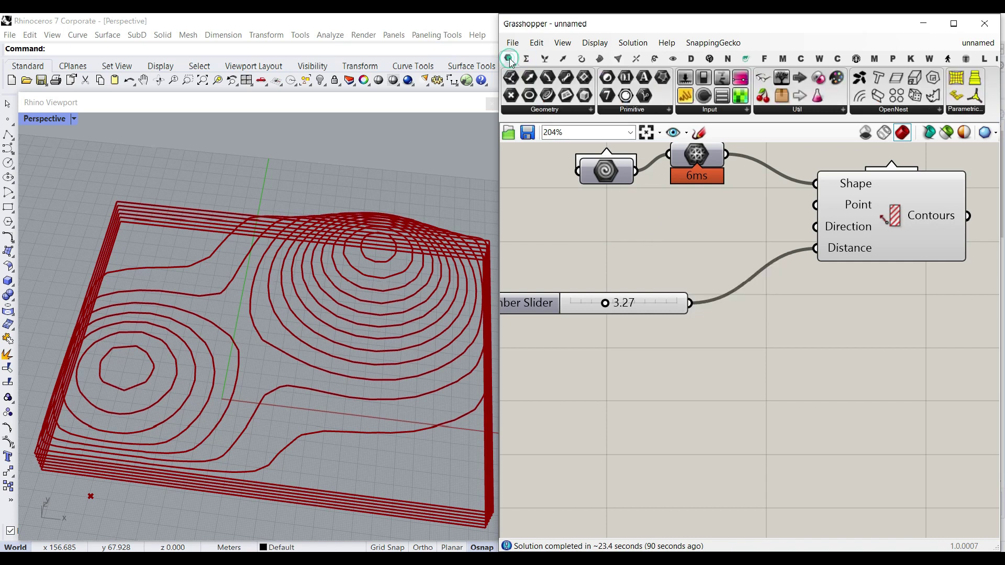
pyautogui.moveTo(511, 94); pyautogui.dragTo(603, 241)
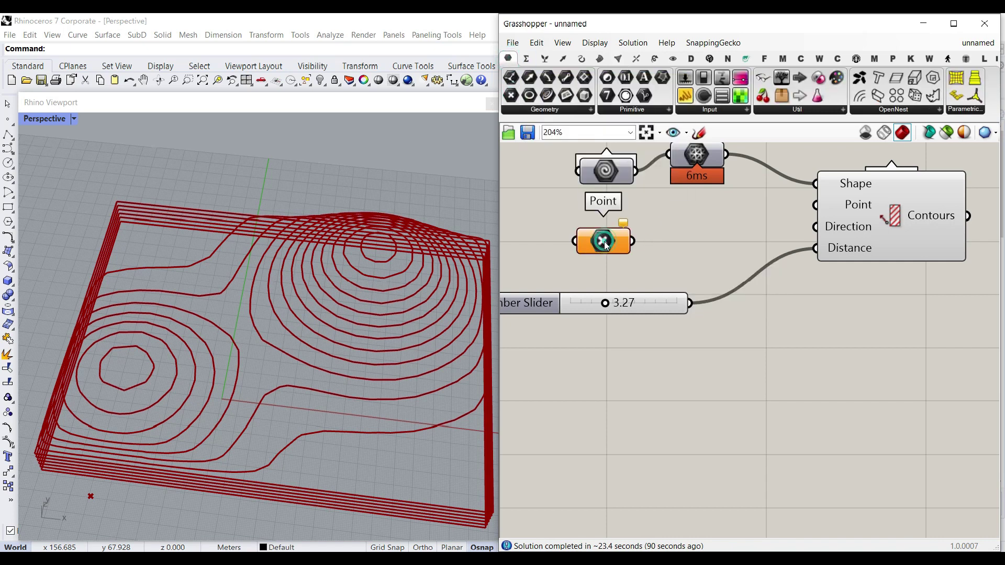
pyautogui.rightClick(603, 241)
pyautogui.click(655, 424)
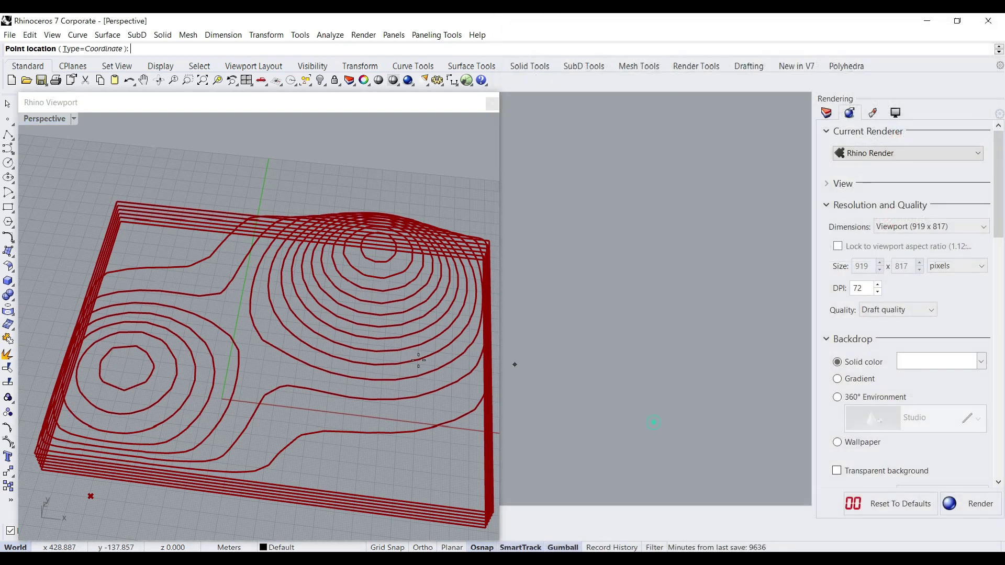
pyautogui.scroll(-4, 183, 409)
pyautogui.scroll(-2, 184, 410)
pyautogui.click(212, 429)
pyautogui.click(288, 400)
pyautogui.press('Return')
pyautogui.scroll(4, 279, 416)
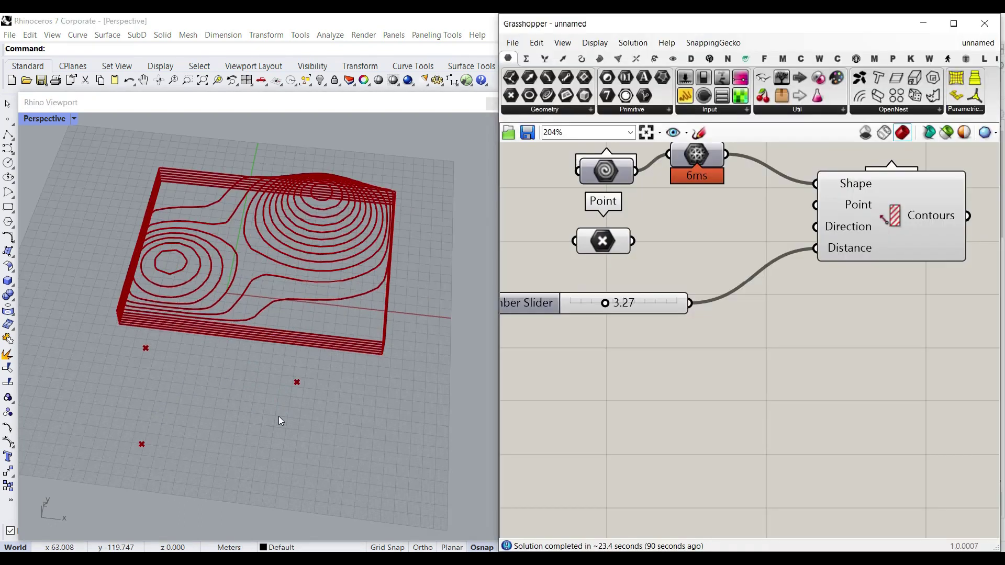
pyautogui.click(615, 241)
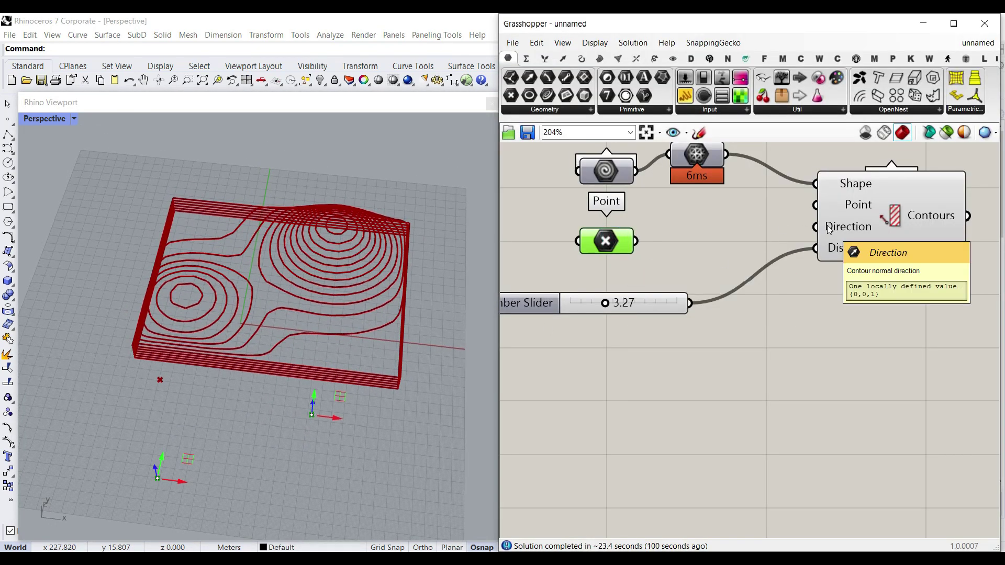
# Add a Vector 2Pt component between the Point parameter and Contour, and space the components apart
pyautogui.click(562, 60)
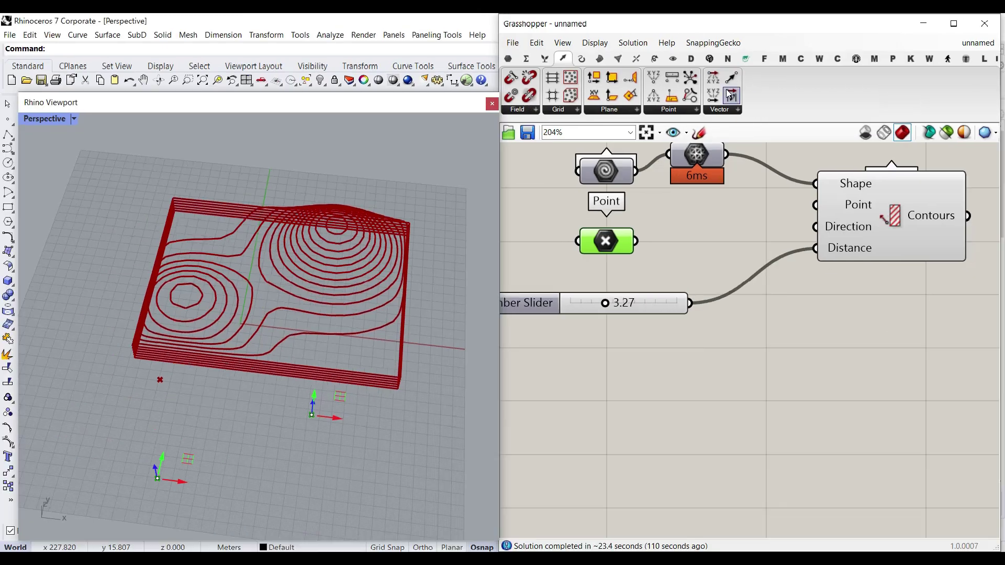
pyautogui.moveTo(727, 84); pyautogui.dragTo(705, 248)
pyautogui.click(713, 371)
pyautogui.moveTo(711, 371); pyautogui.dragTo(716, 368)
pyautogui.moveTo(605, 238); pyautogui.dragTo(558, 222)
pyautogui.moveTo(692, 236); pyautogui.dragTo(701, 255)
pyautogui.moveTo(616, 252); pyautogui.dragTo(740, 272, button='right')
pyautogui.scroll(3, 740, 271)
pyautogui.click(615, 253)
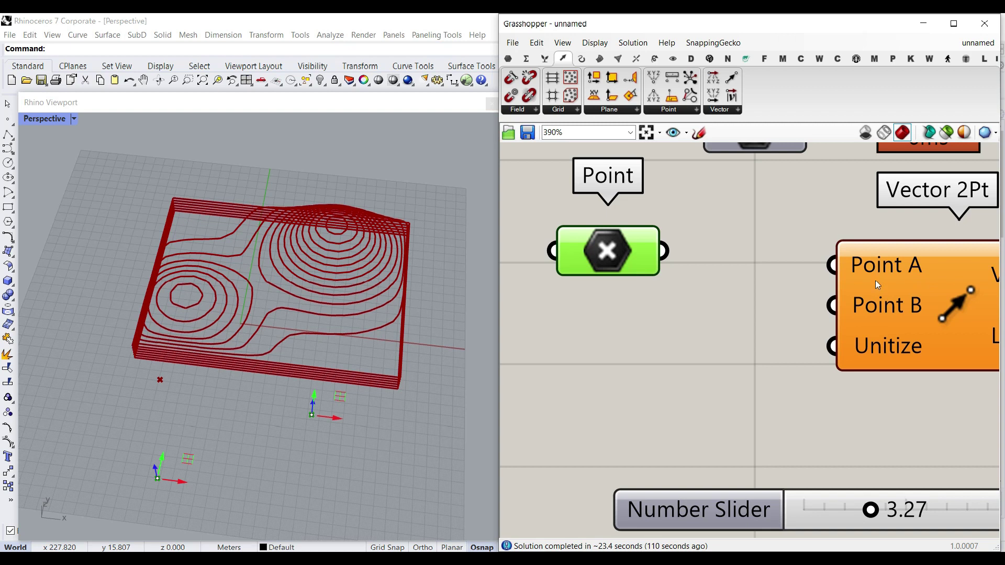
# Add a List Item component between Point and Vector 2Pt, and connect Point to its List input
pyautogui.click(542, 58)
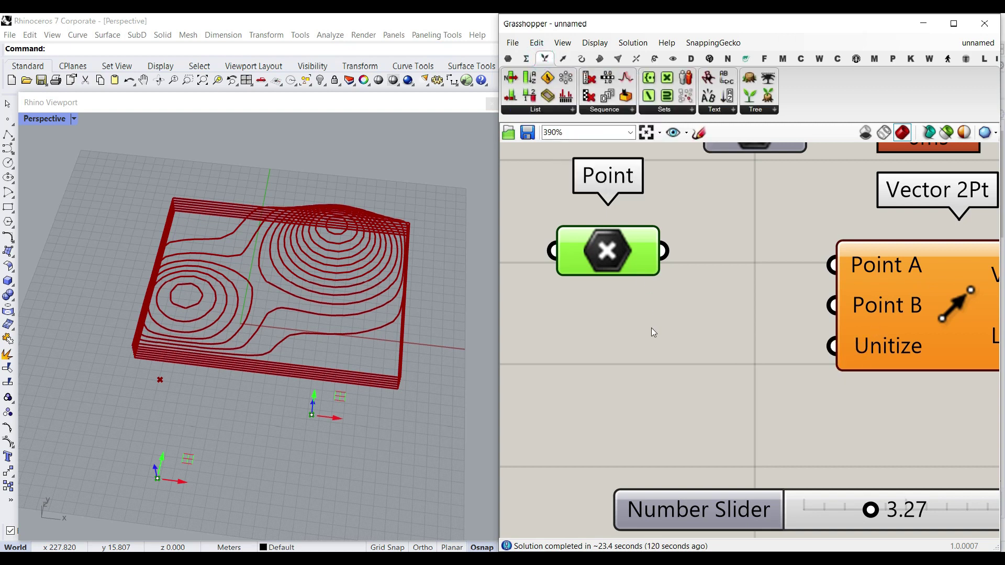
pyautogui.moveTo(661, 329); pyautogui.dragTo(802, 354, button='right')
pyautogui.moveTo(759, 283); pyautogui.dragTo(658, 296)
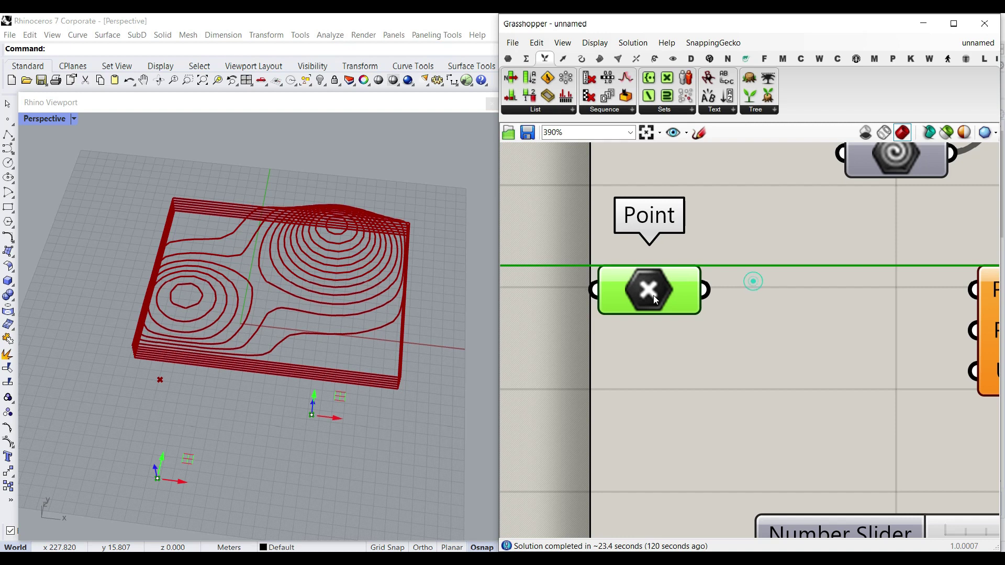
pyautogui.click(511, 79)
pyautogui.click(808, 335)
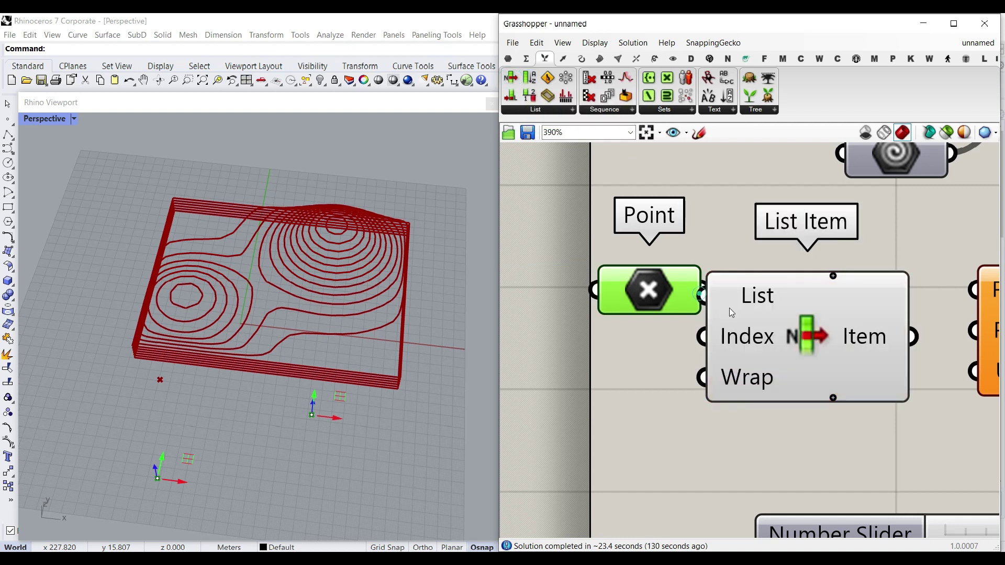
pyautogui.moveTo(728, 309); pyautogui.dragTo(769, 333)
pyautogui.click(858, 325)
# Add a +1 output to List Item, and connect outputs i and +1 to Vector 2Pt's Point A and Point B
pyautogui.scroll(5, 863, 366)
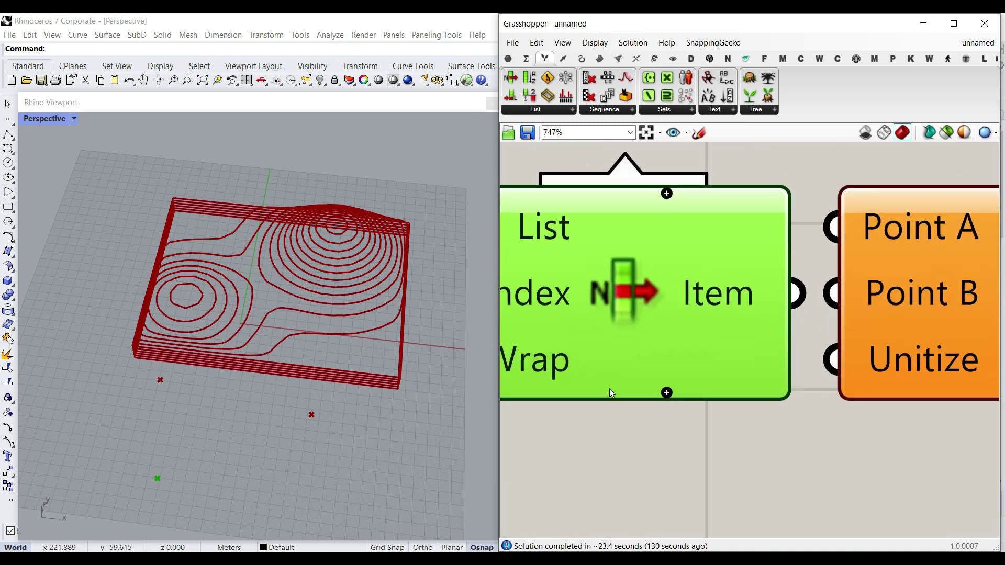
pyautogui.click(671, 398)
pyautogui.scroll(-5, 673, 397)
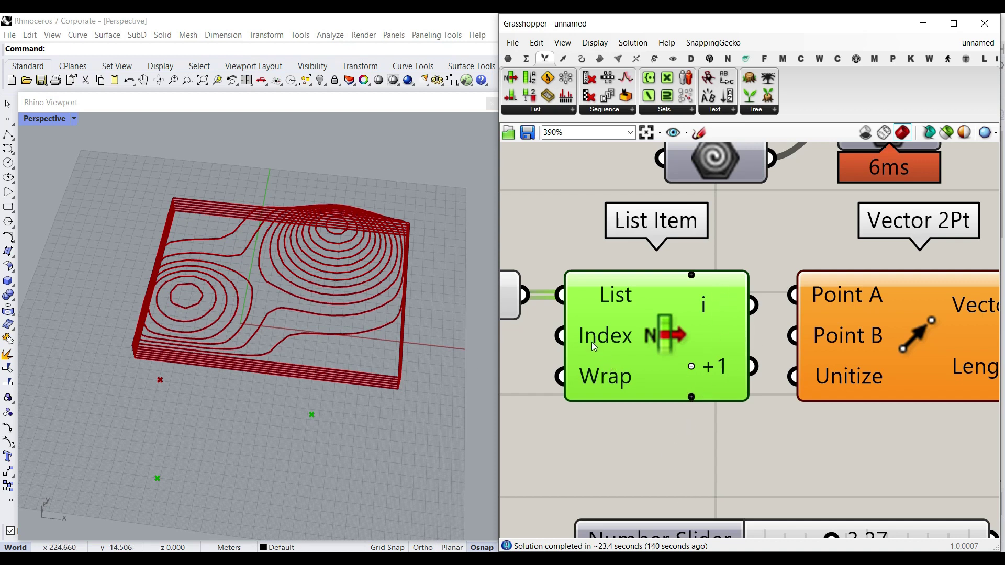
pyautogui.moveTo(707, 297)
pyautogui.moveTo(751, 309); pyautogui.dragTo(789, 295)
pyautogui.moveTo(750, 369); pyautogui.dragTo(795, 340)
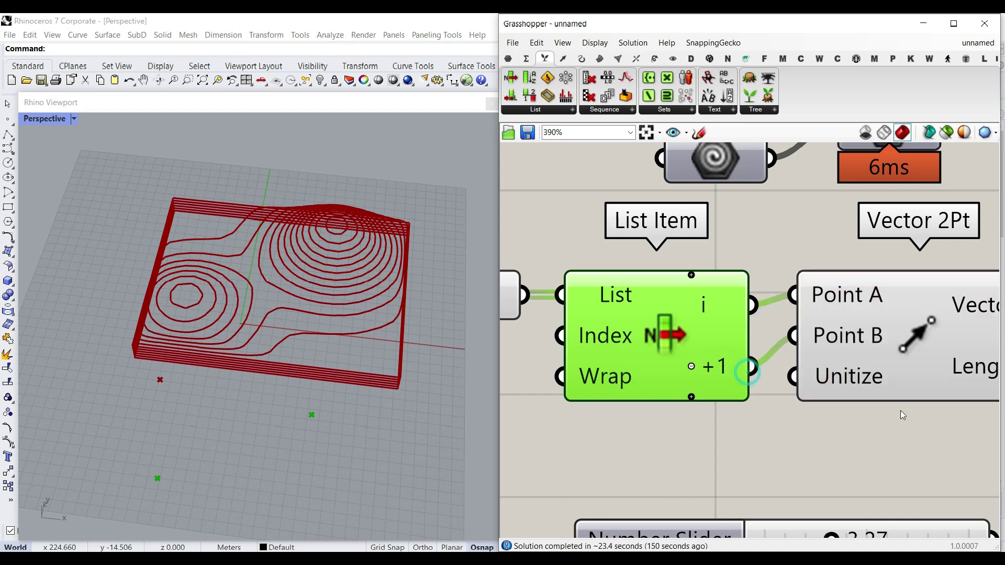
# Connect Vector 2Pt's Vector output to Contour's Direction input, and move Contour farther away to make room
pyautogui.moveTo(833, 342); pyautogui.dragTo(679, 342, button='right')
pyautogui.moveTo(696, 381)
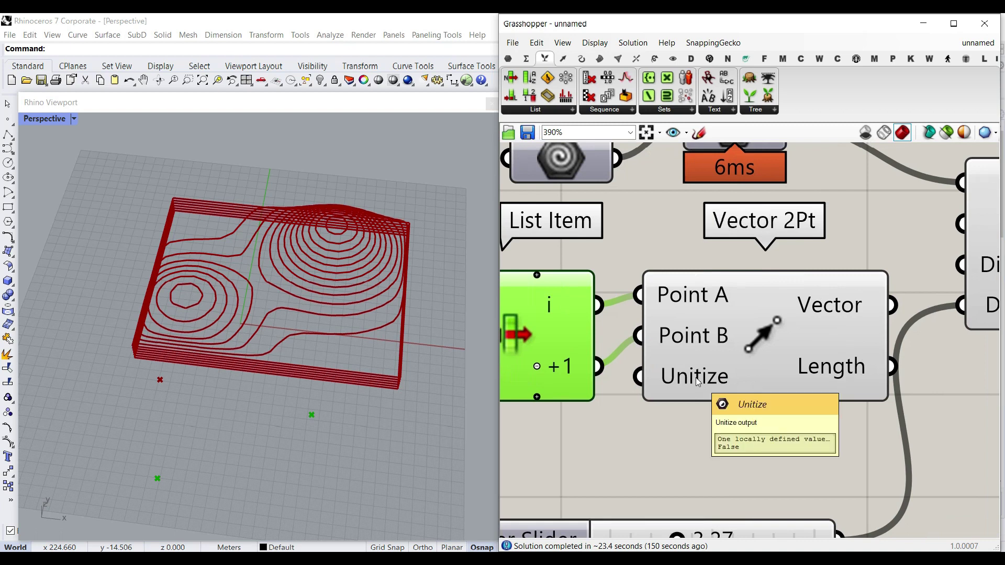
pyautogui.moveTo(872, 330); pyautogui.dragTo(755, 355, button='right')
pyautogui.moveTo(764, 330); pyautogui.dragTo(813, 290)
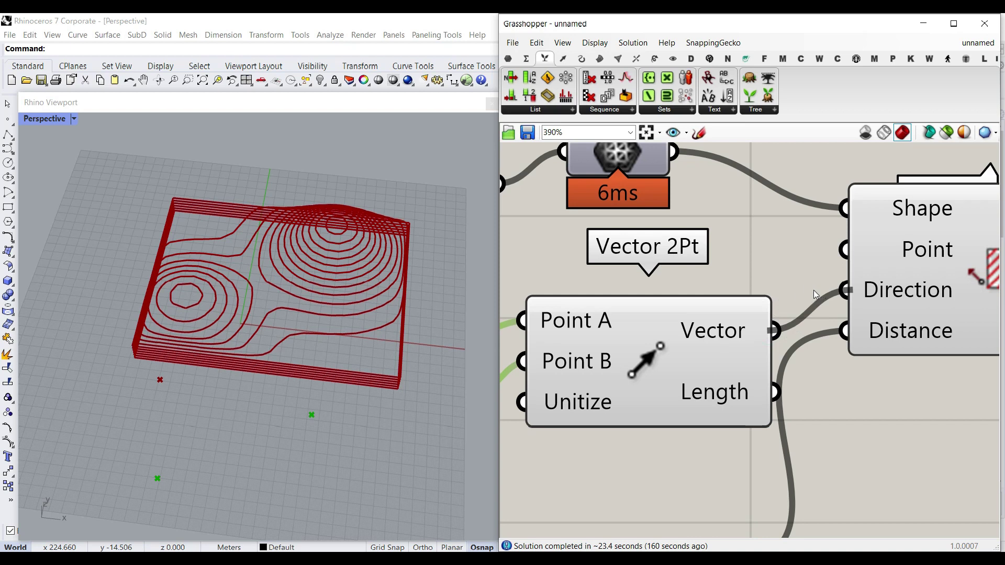
pyautogui.scroll(-2, 829, 447)
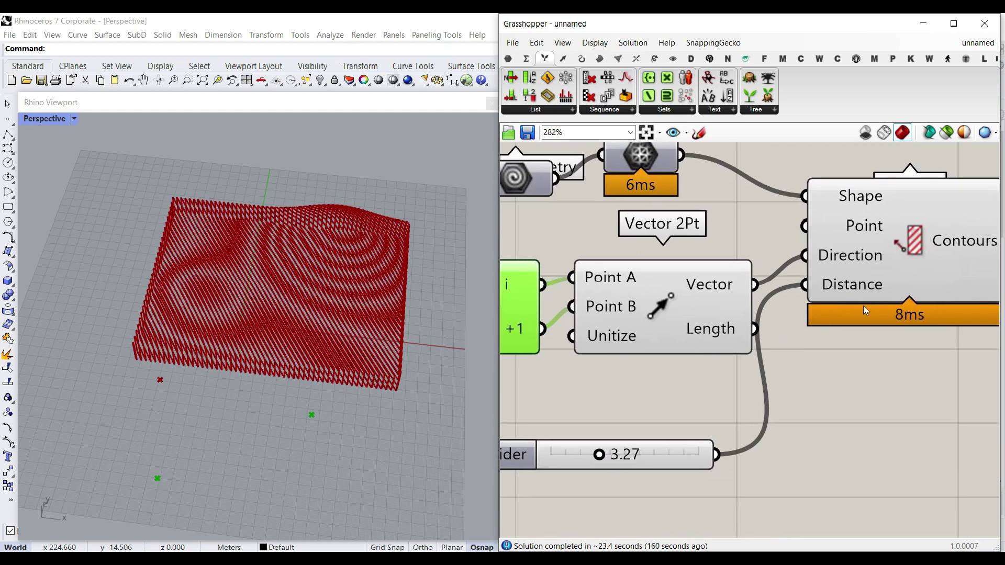
pyautogui.click(949, 304)
pyautogui.click(823, 406)
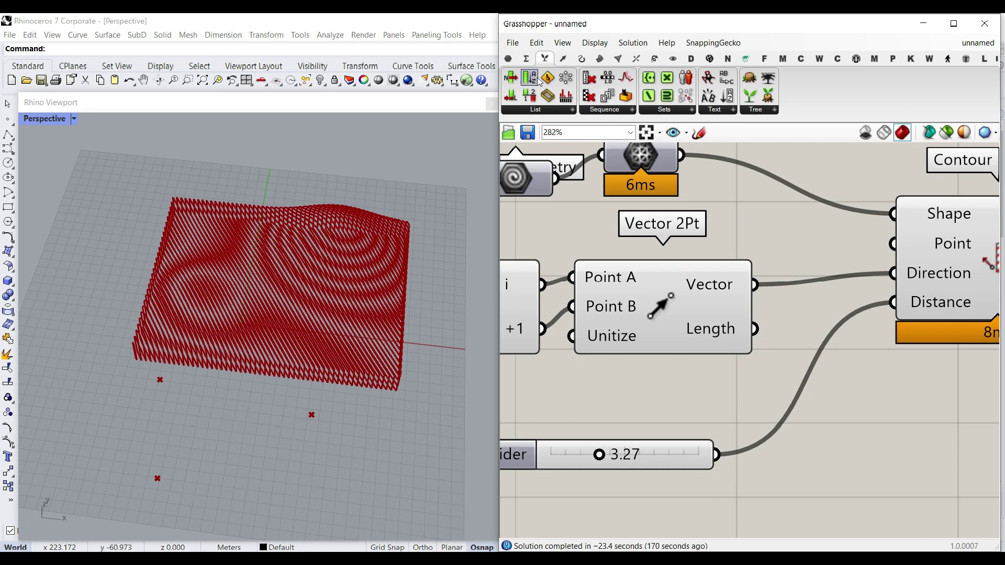
# Add a Division component, connect Vector 2Pt's Length to A, and connect a new number slider set to 12 to B
pyautogui.click(525, 58)
pyautogui.moveTo(593, 96); pyautogui.dragTo(846, 403)
pyautogui.moveTo(754, 329); pyautogui.dragTo(766, 380)
pyautogui.doubleClick(569, 396)
pyautogui.write('Number Slider')
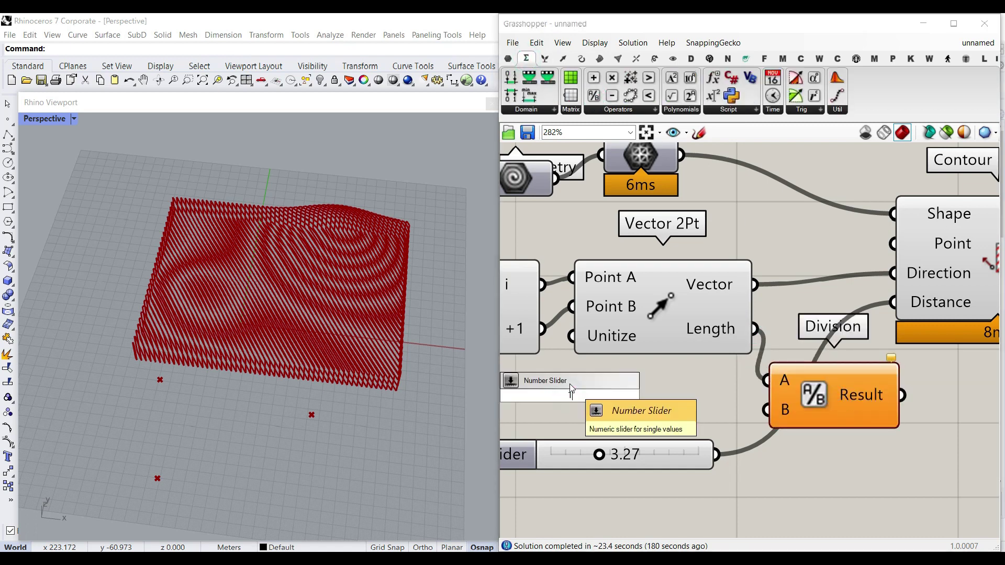
pyautogui.press('Return')
pyautogui.moveTo(725, 395); pyautogui.dragTo(766, 411)
pyautogui.click(824, 403)
pyautogui.moveTo(278, 426); pyautogui.dragTo(312, 415)
pyautogui.moveTo(166, 455); pyautogui.dragTo(181, 488)
pyautogui.moveTo(190, 445); pyautogui.dragTo(208, 472)
pyautogui.moveTo(225, 436); pyautogui.dragTo(231, 454)
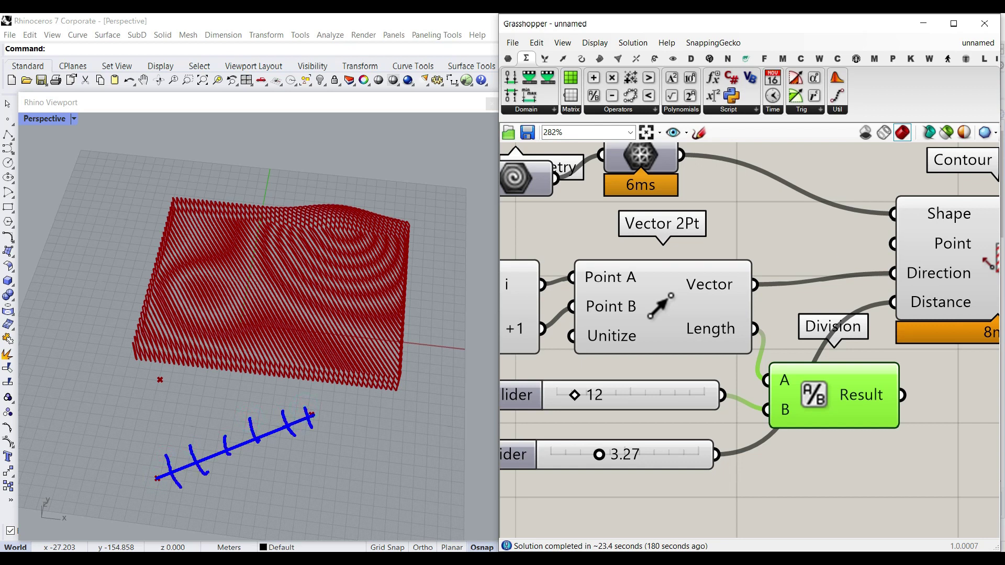
pyautogui.moveTo(308, 417); pyautogui.dragTo(450, 362)
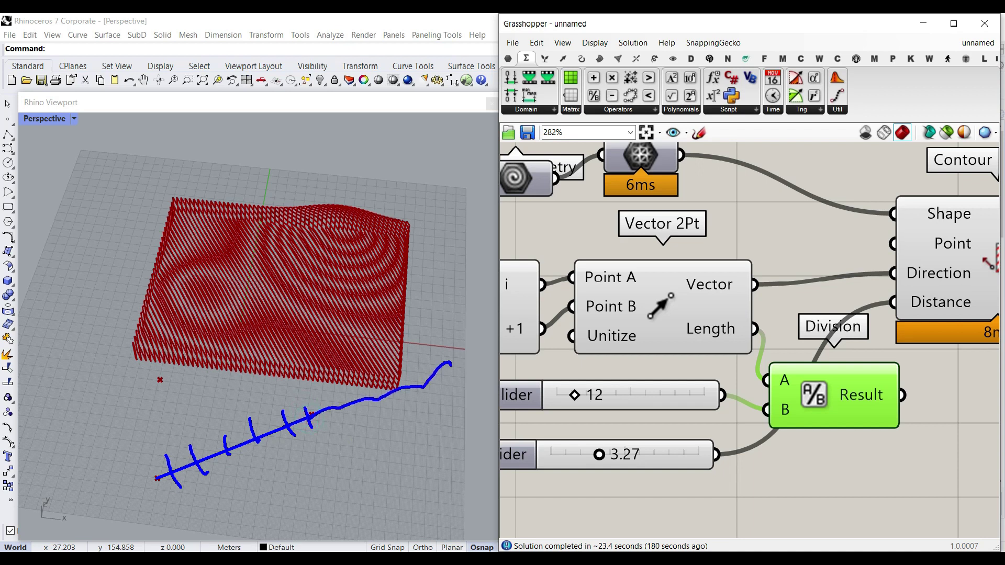
pyautogui.moveTo(156, 479); pyautogui.dragTo(119, 486)
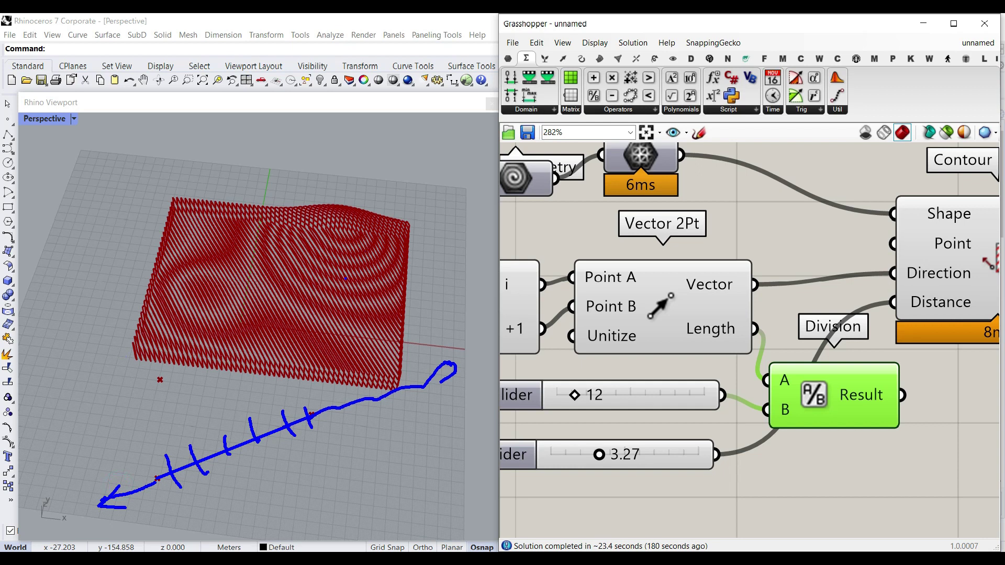
pyautogui.press('Escape')
# Connect Division's Result to Contour's Distance input and set the division count slider to 18
pyautogui.moveTo(900, 396)
pyautogui.mouseDown()
pyautogui.moveTo(880, 312)
pyautogui.moveTo(893, 302)
pyautogui.mouseUp()
pyautogui.moveTo(565, 402)
pyautogui.mouseDown()
pyautogui.moveTo(583, 401)
pyautogui.moveTo(574, 401)
pyautogui.mouseUp()
pyautogui.moveTo(658, 337); pyautogui.dragTo(865, 356, button='right')
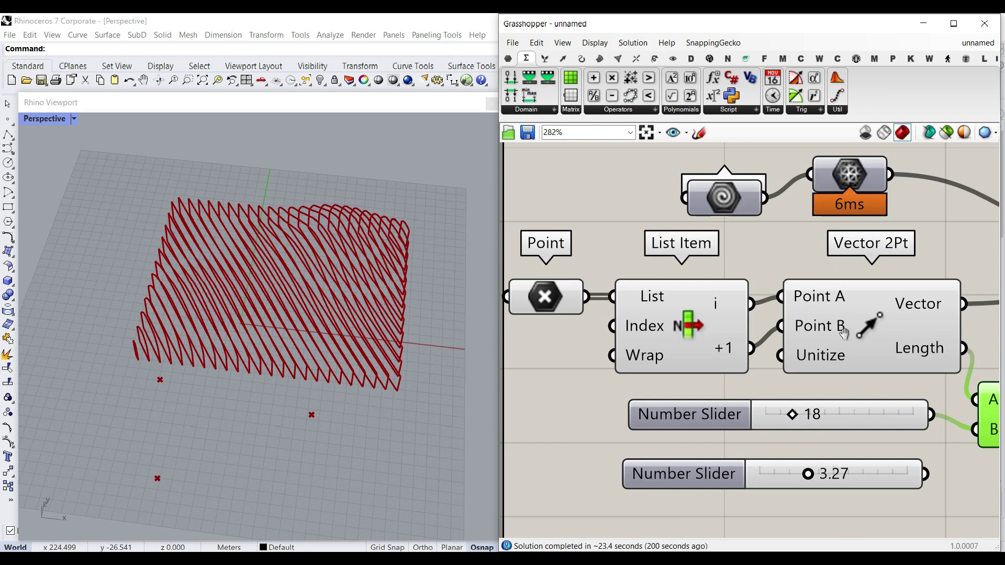
# Replace the Point parameter's values with two points beyond opposite corners of the terrain, and set the division count slider to 17
pyautogui.click(547, 301)
pyautogui.rightClick(547, 301)
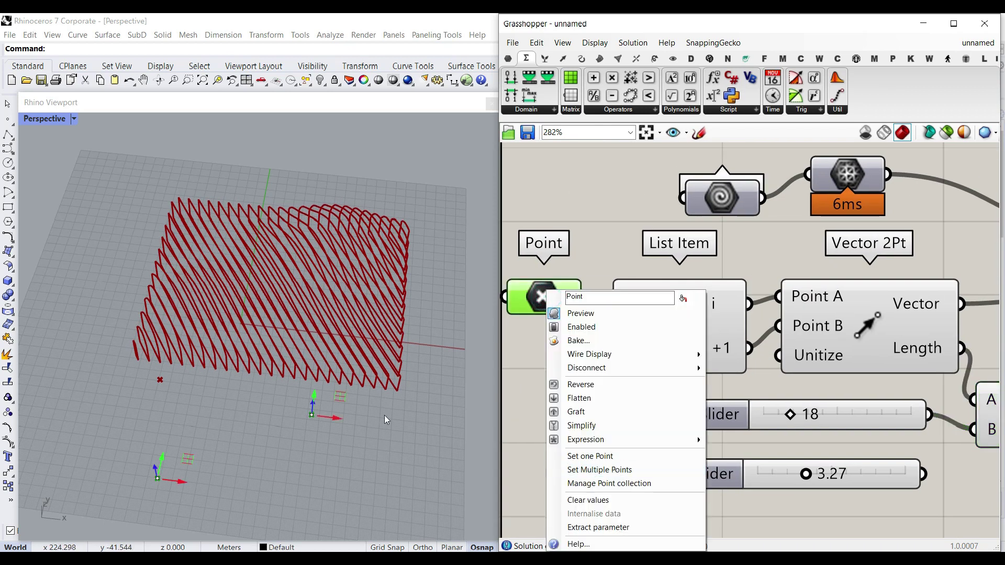
pyautogui.click(590, 469)
pyautogui.scroll(3, 236, 348)
pyautogui.click(146, 449)
pyautogui.click(415, 265)
pyautogui.press('Return')
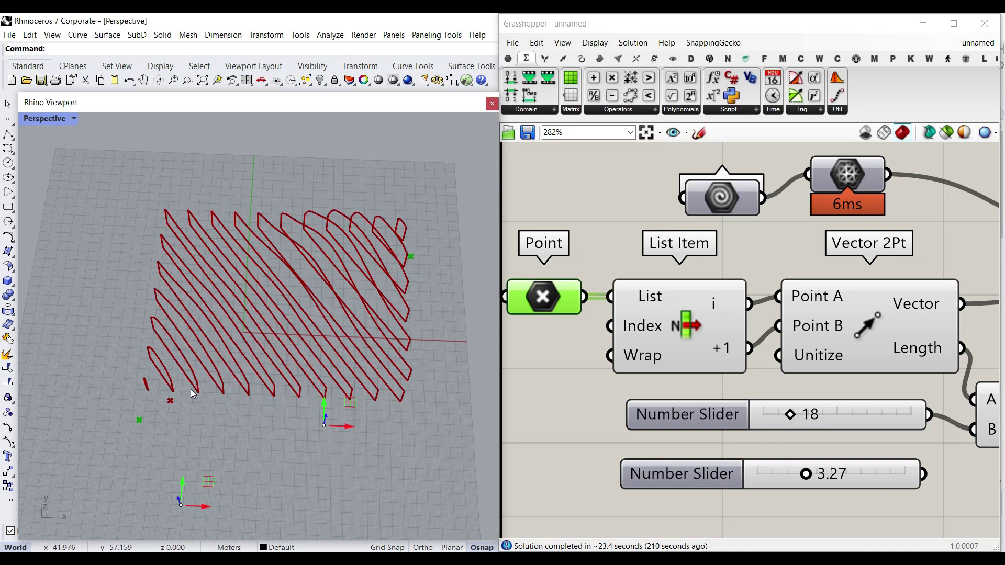
pyautogui.moveTo(794, 414); pyautogui.dragTo(788, 414)
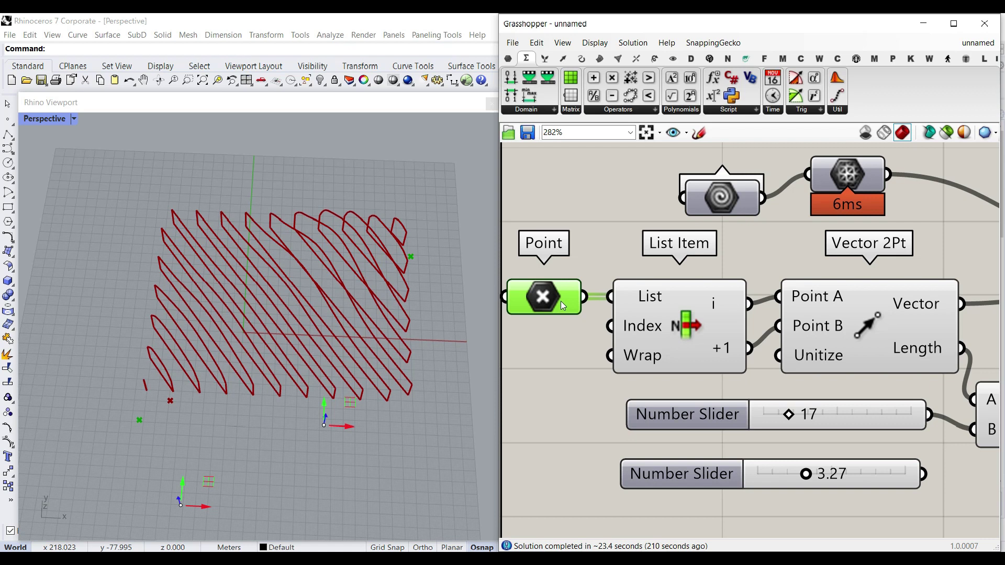
pyautogui.moveTo(387, 385); pyautogui.dragTo(442, 319, button='right')
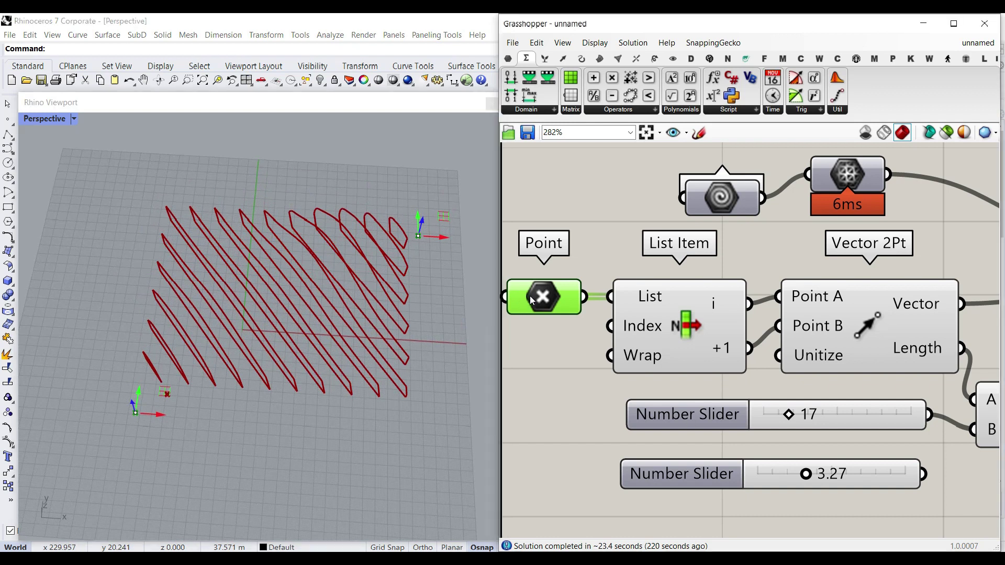
# Replace the Point parameter's values with two points close together in front of the terrain
pyautogui.rightClick(514, 287)
pyautogui.click(575, 467)
pyautogui.click(238, 455)
pyautogui.click(299, 438)
pyautogui.press('Return')
# Connect the 3.27 number slider to Contour's Distance input in place of Division's Result, and set that slider to 10.00
pyautogui.moveTo(832, 418); pyautogui.dragTo(691, 425, button='right')
pyautogui.moveTo(657, 474); pyautogui.dragTo(832, 323)
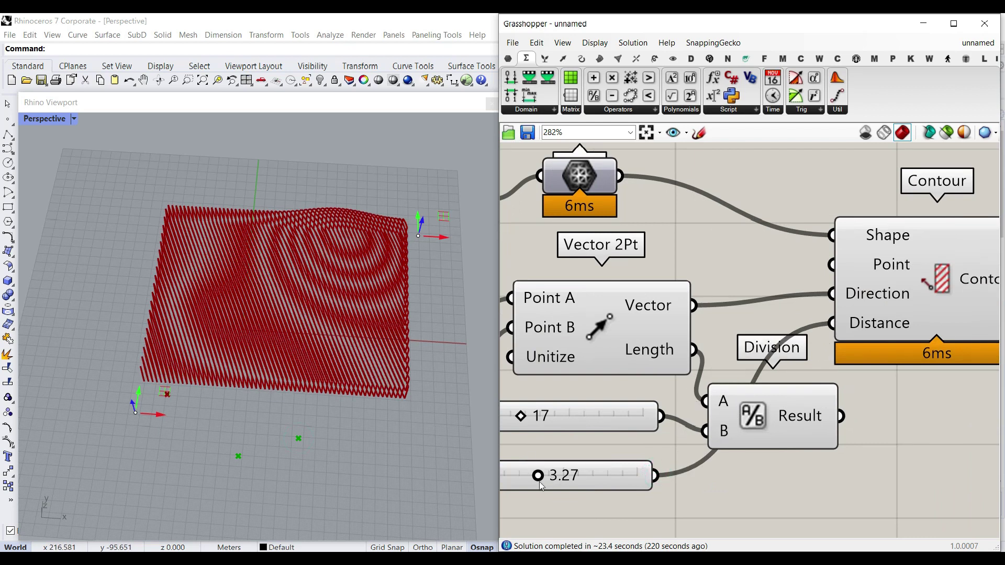
pyautogui.moveTo(538, 476); pyautogui.dragTo(650, 476)
pyautogui.scroll(-4, 816, 403)
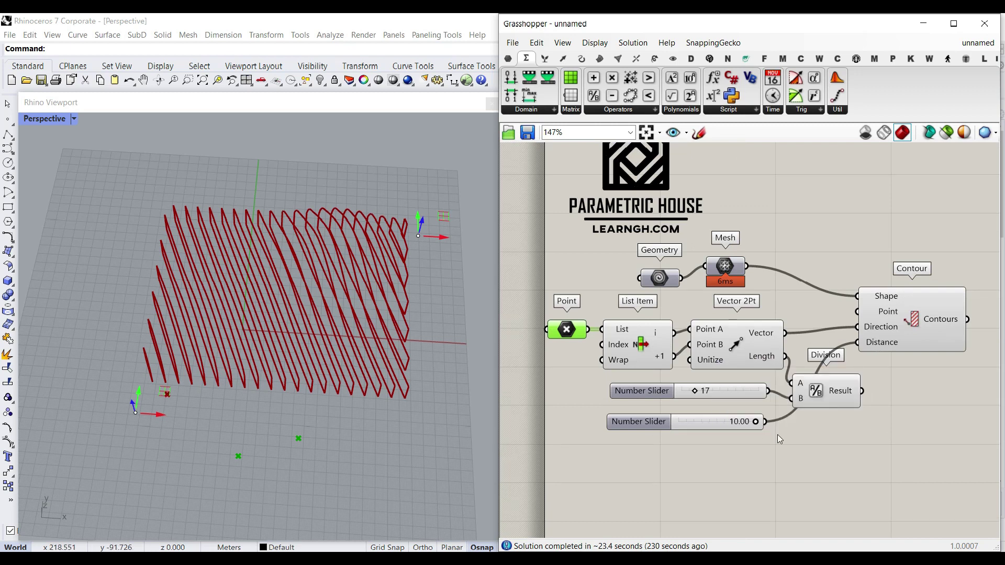
# Connect List Item's output i to Contour's Point input so the contours start at the first picked point
pyautogui.click(931, 428)
pyautogui.scroll(1, 870, 341)
pyautogui.moveTo(633, 344); pyautogui.dragTo(655, 352, button='right')
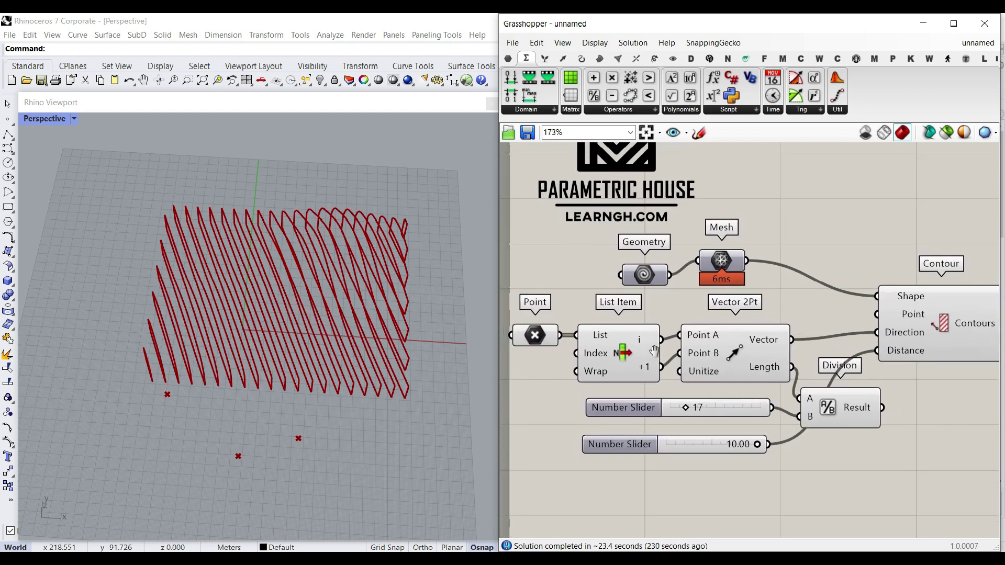
pyautogui.click(534, 335)
pyautogui.moveTo(659, 338); pyautogui.dragTo(892, 316)
pyautogui.click(227, 456)
pyautogui.moveTo(227, 457); pyautogui.dragTo(224, 464, button='right')
pyautogui.moveTo(212, 452); pyautogui.dragTo(276, 443)
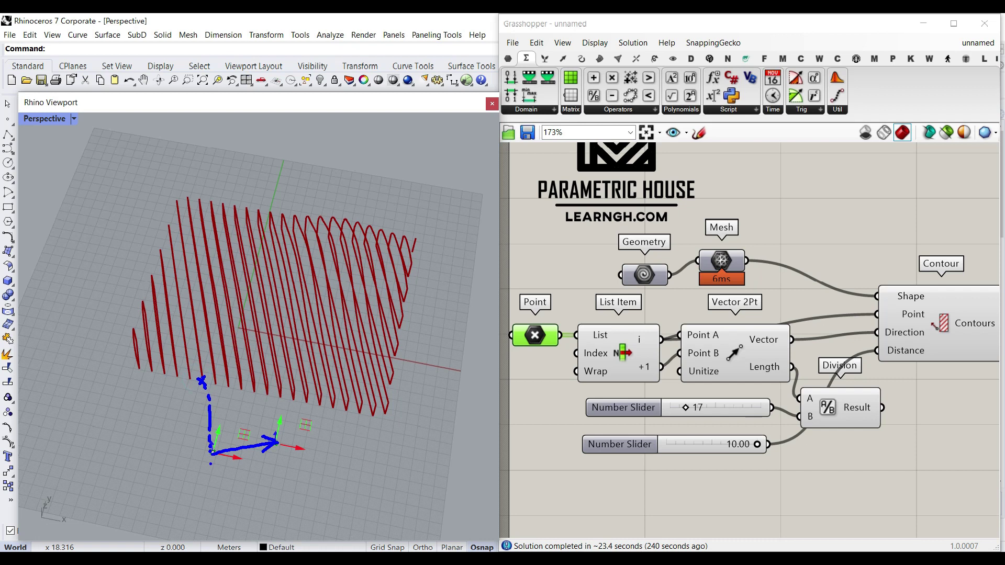
pyautogui.moveTo(202, 380); pyautogui.dragTo(197, 361)
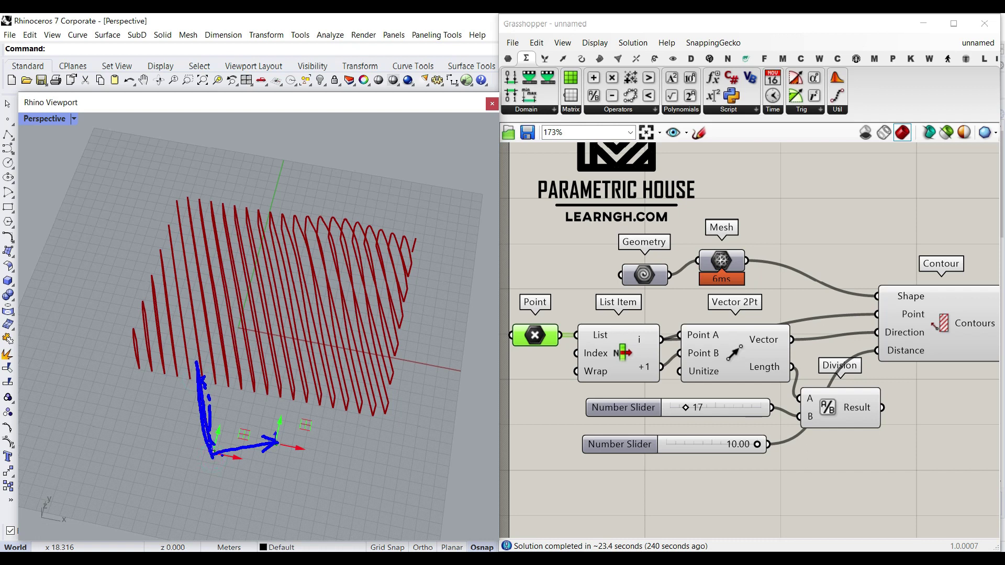
pyautogui.press('Escape')
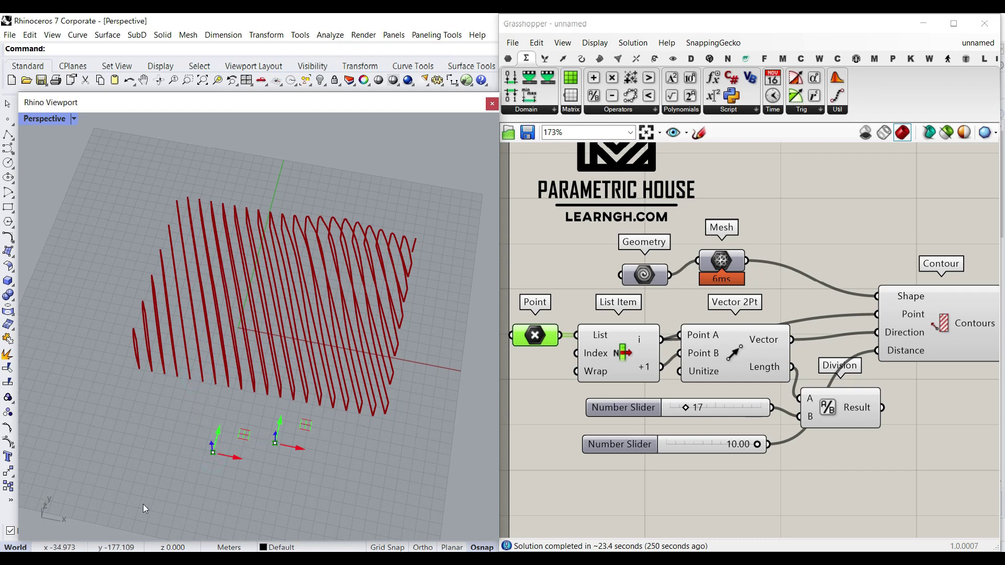
# Switch the viewport to Top view and replace the Point values with one point on the terrain's front edge and another inside it
pyautogui.click(49, 120)
pyautogui.moveTo(74, 370)
pyautogui.click(250, 391)
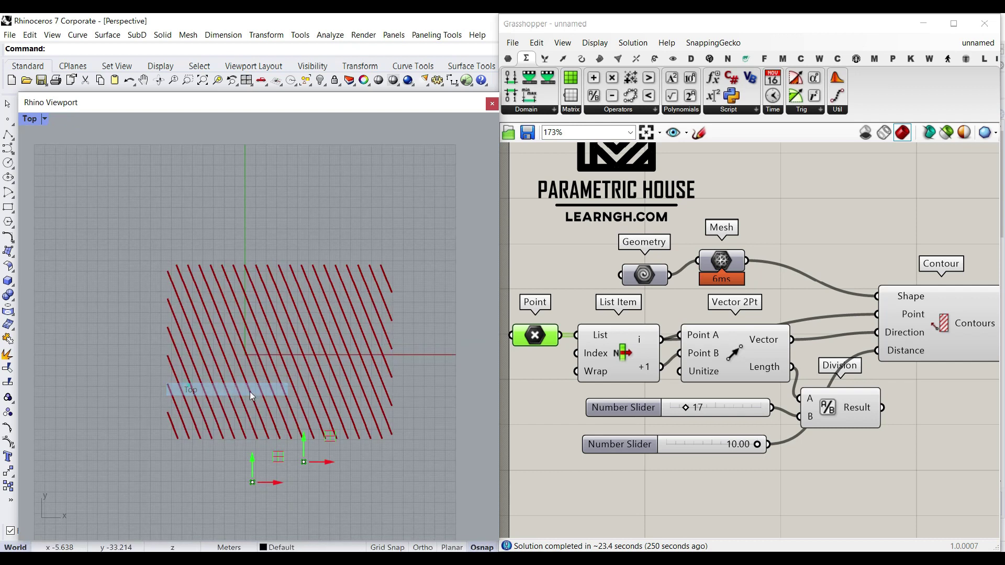
pyautogui.rightClick(534, 338)
pyautogui.click(583, 467)
pyautogui.scroll(5, 238, 417)
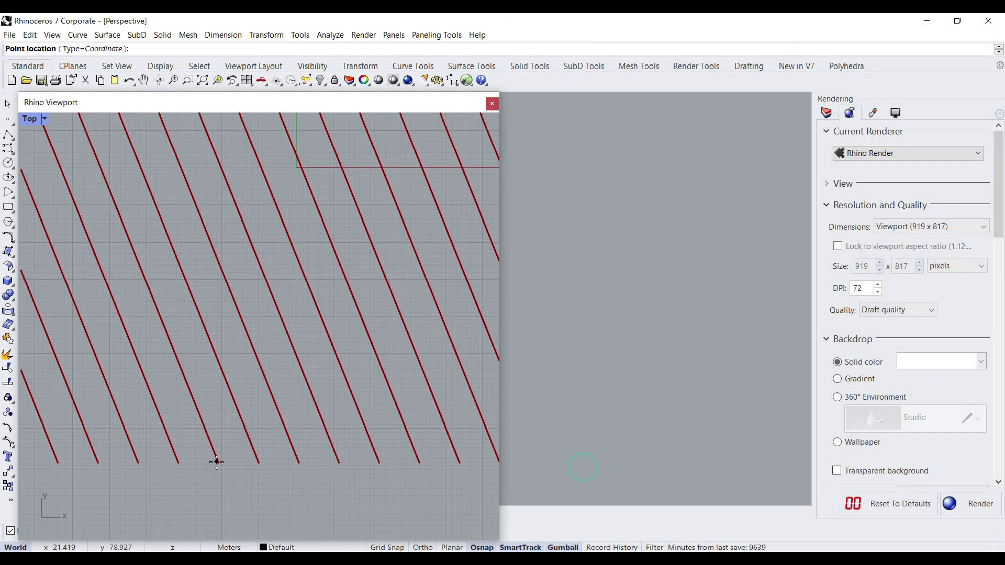
pyautogui.click(179, 462)
pyautogui.click(240, 340)
pyautogui.press('Return')
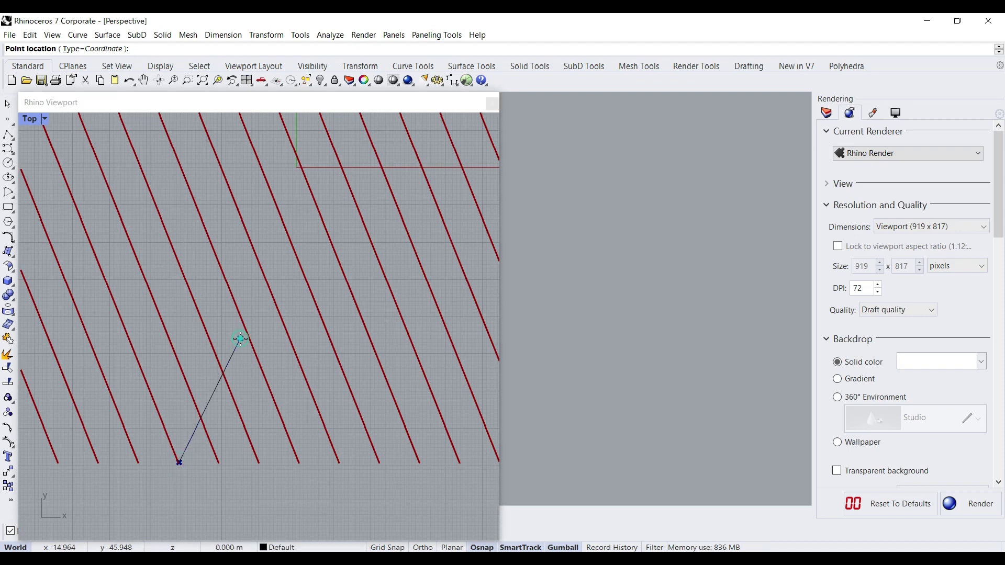
# Move the first picked point farther into the terrain, and shift the second about 8.65 m in negative Y
pyautogui.moveTo(192, 463); pyautogui.dragTo(262, 440, button='right')
pyautogui.scroll(3, 261, 441)
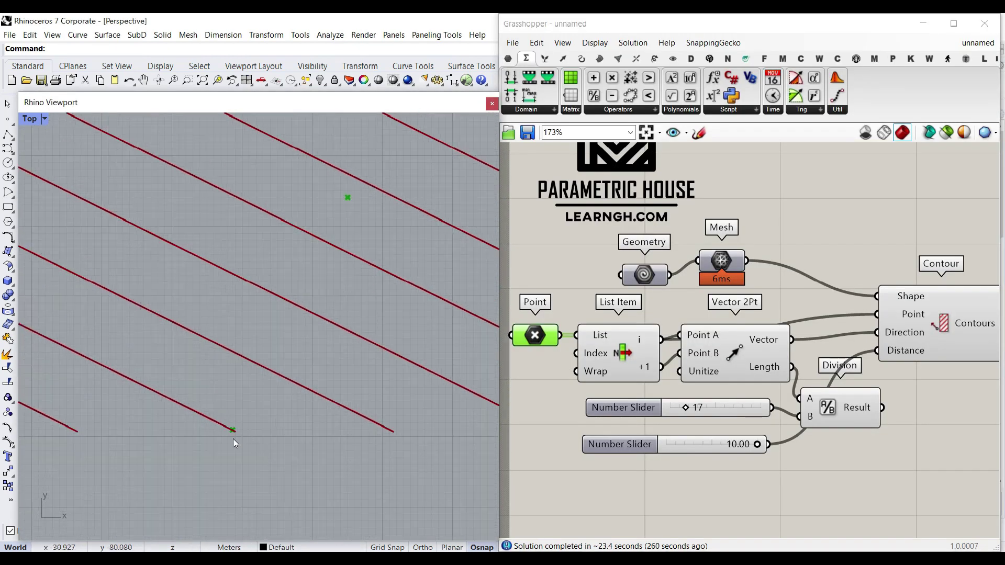
pyautogui.moveTo(240, 430); pyautogui.dragTo(219, 321)
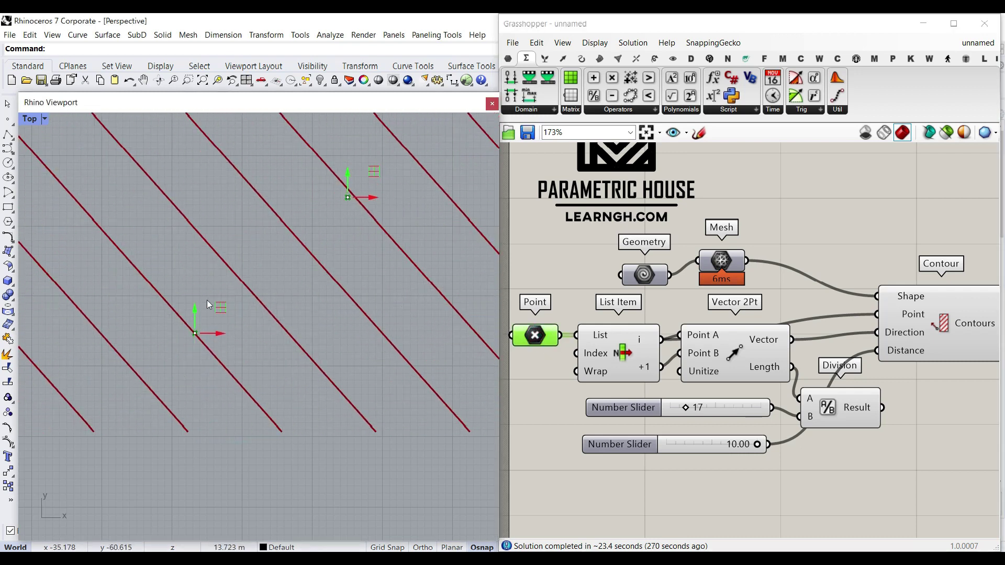
pyautogui.moveTo(347, 179); pyautogui.dragTo(371, 241)
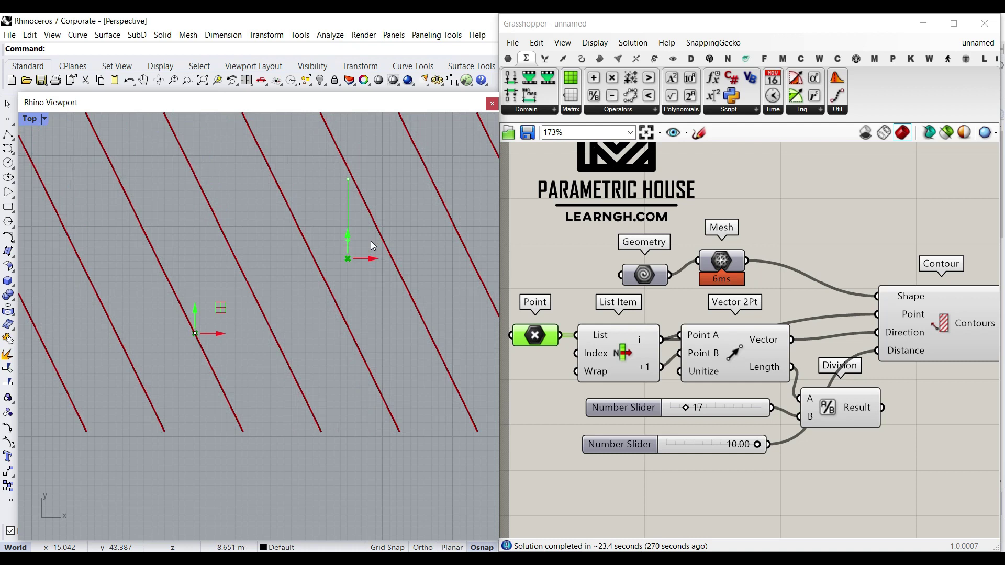
# Reconnect Division's Result to Contour's Distance input and set the division count slider to 6
pyautogui.moveTo(883, 407); pyautogui.dragTo(878, 351)
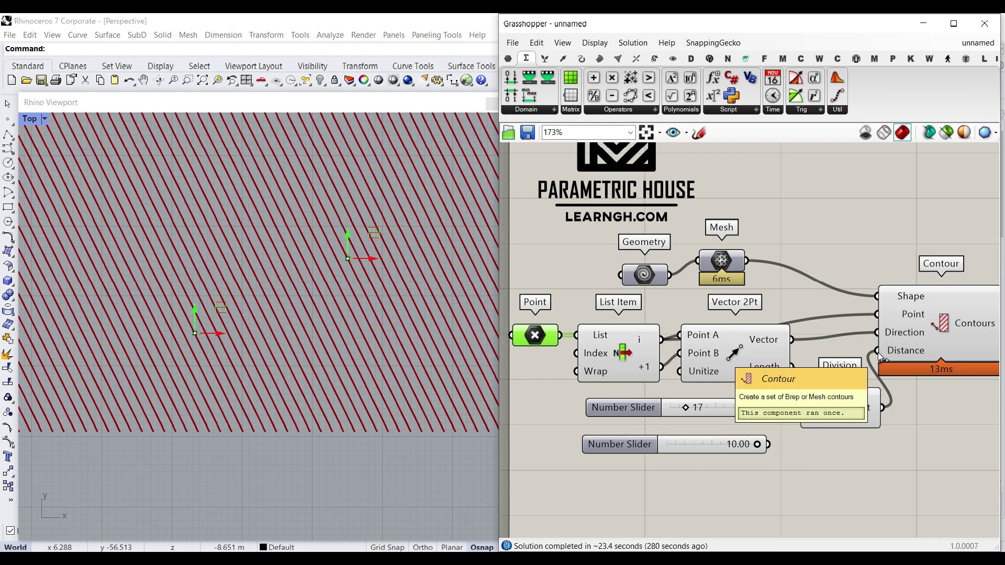
pyautogui.moveTo(688, 410)
pyautogui.mouseDown()
pyautogui.moveTo(649, 409)
pyautogui.moveTo(676, 413)
pyautogui.mouseUp()
pyautogui.scroll(2, 287, 268)
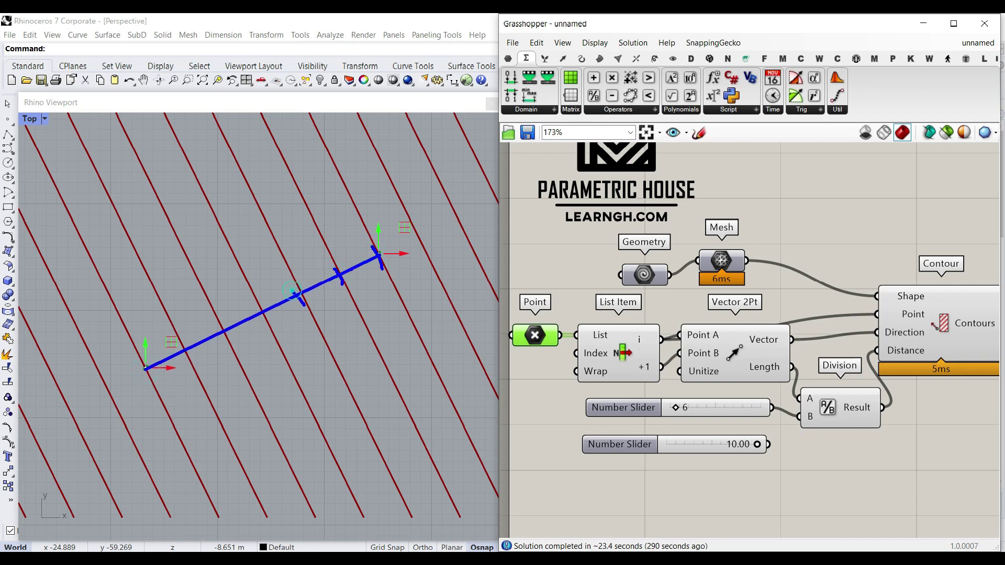
pyautogui.moveTo(245, 316)
pyautogui.mouseDown()
pyautogui.moveTo(236, 337)
pyautogui.moveTo(205, 331)
pyautogui.mouseUp()
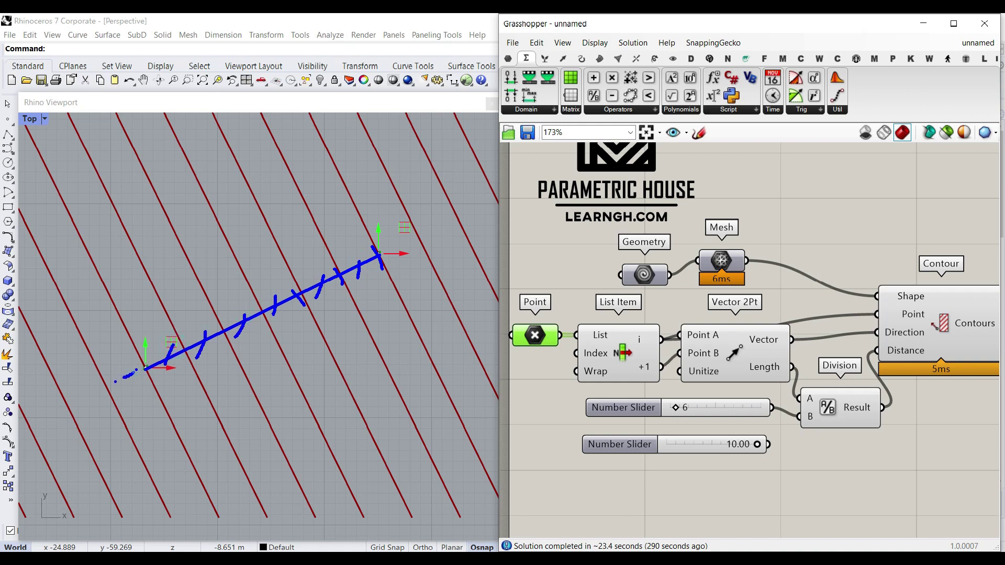
pyautogui.moveTo(378, 248); pyautogui.dragTo(423, 235)
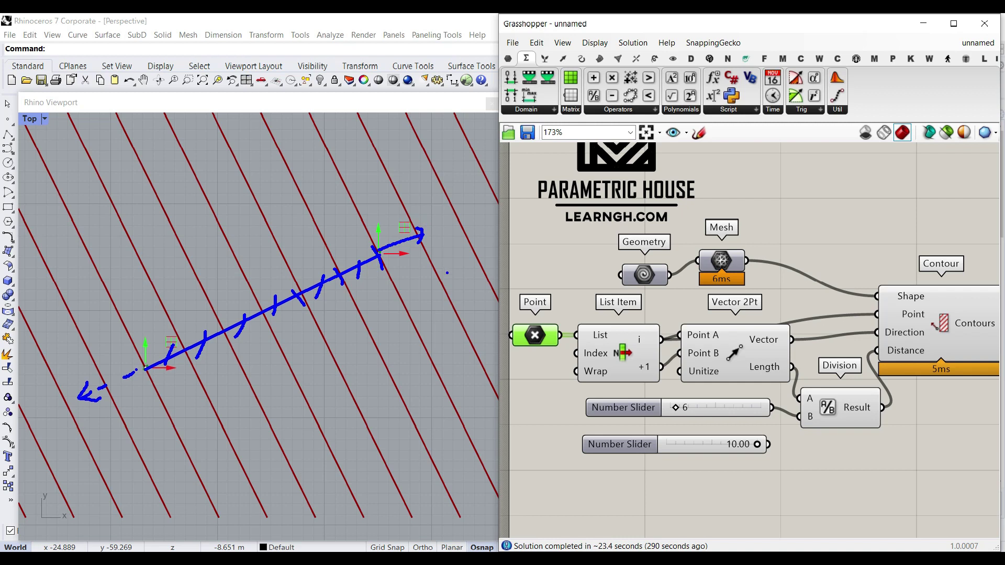
pyautogui.press('Escape')
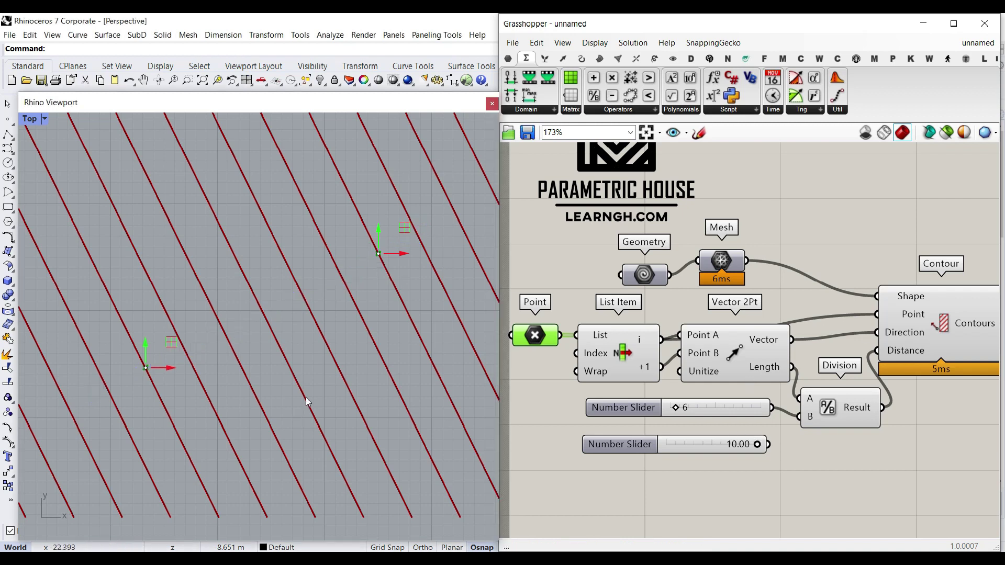
# Return the viewport to Perspective view and set the division count slider to 4
pyautogui.scroll(-5, 311, 394)
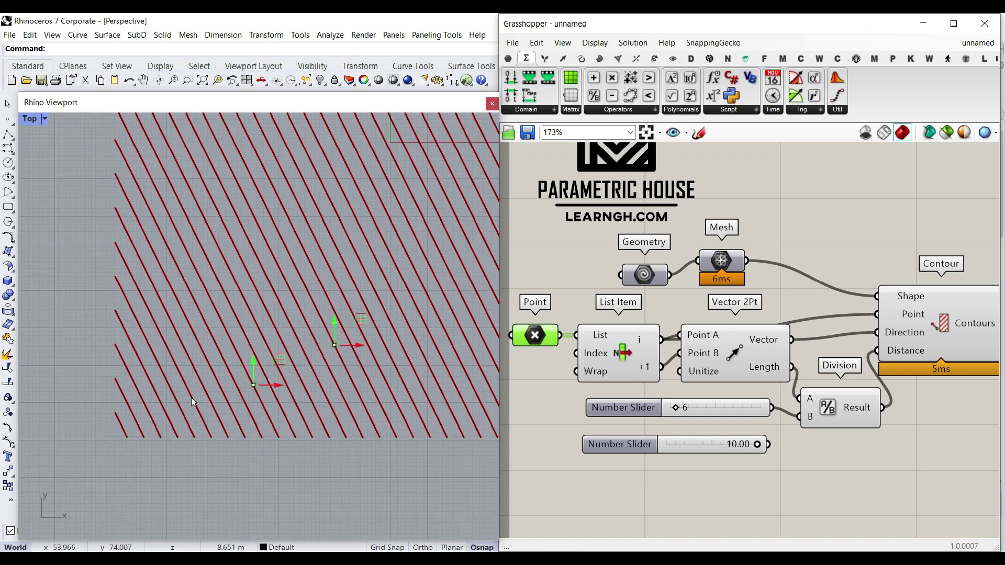
pyautogui.click(31, 119)
pyautogui.click(58, 373)
pyautogui.click(199, 464)
pyautogui.moveTo(258, 435); pyautogui.dragTo(313, 325, button='right')
pyautogui.scroll(3, 315, 325)
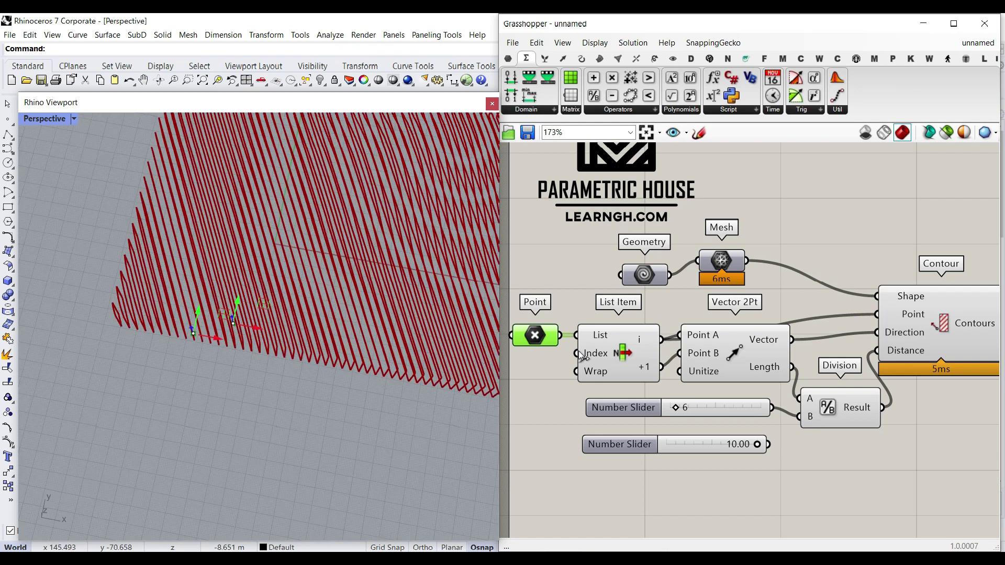
pyautogui.moveTo(662, 278); pyautogui.dragTo(709, 286, button='right')
pyautogui.moveTo(708, 284); pyautogui.dragTo(664, 270)
pyautogui.moveTo(856, 270); pyautogui.dragTo(692, 277, button='right')
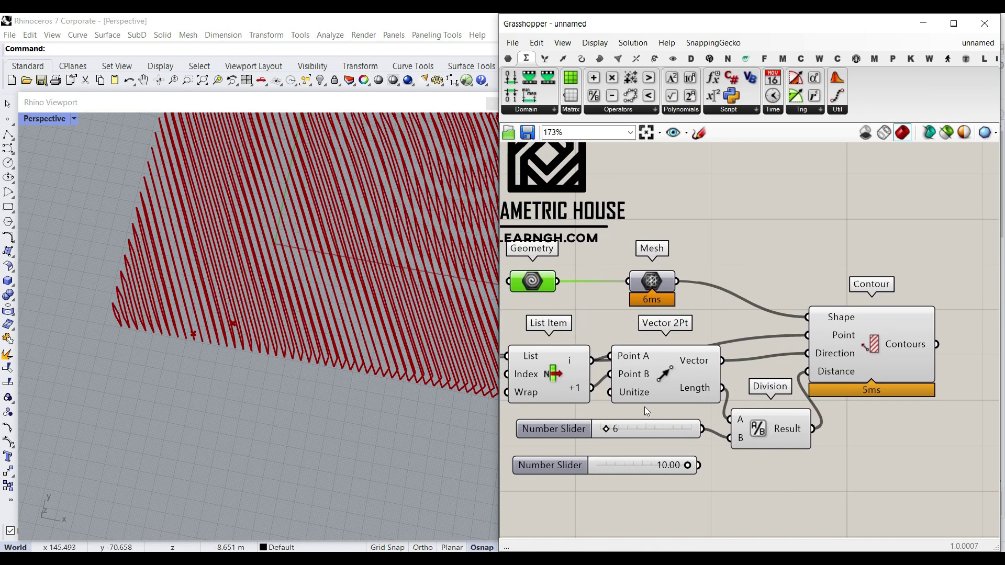
pyautogui.scroll(2, 590, 431)
pyautogui.moveTo(590, 429); pyautogui.dragTo(586, 431)
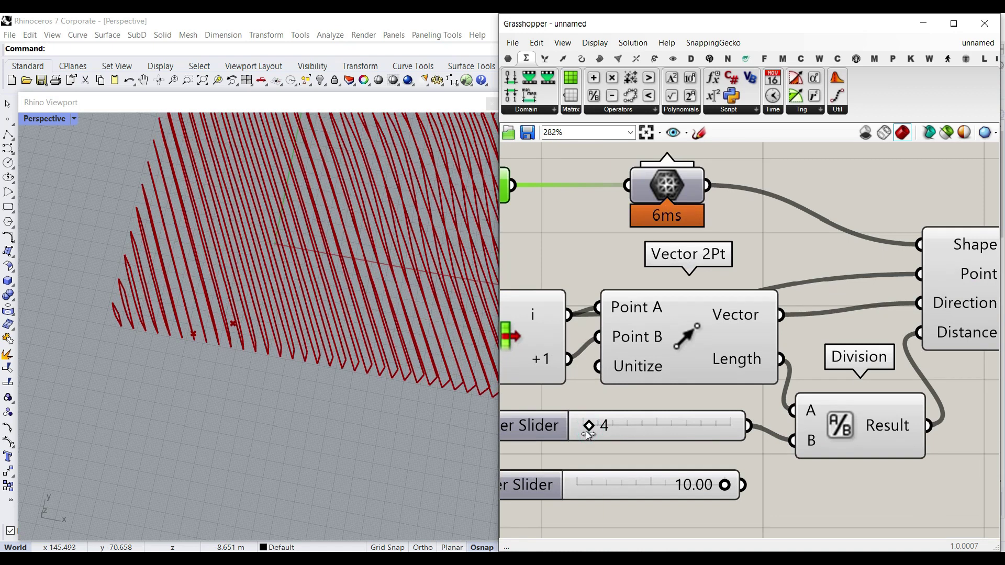
# Replace the Point parameter's values with two points beyond opposite corners of the terrain, and raise the division count slider
pyautogui.moveTo(585, 424); pyautogui.dragTo(776, 442, button='right')
pyautogui.rightClick(554, 327)
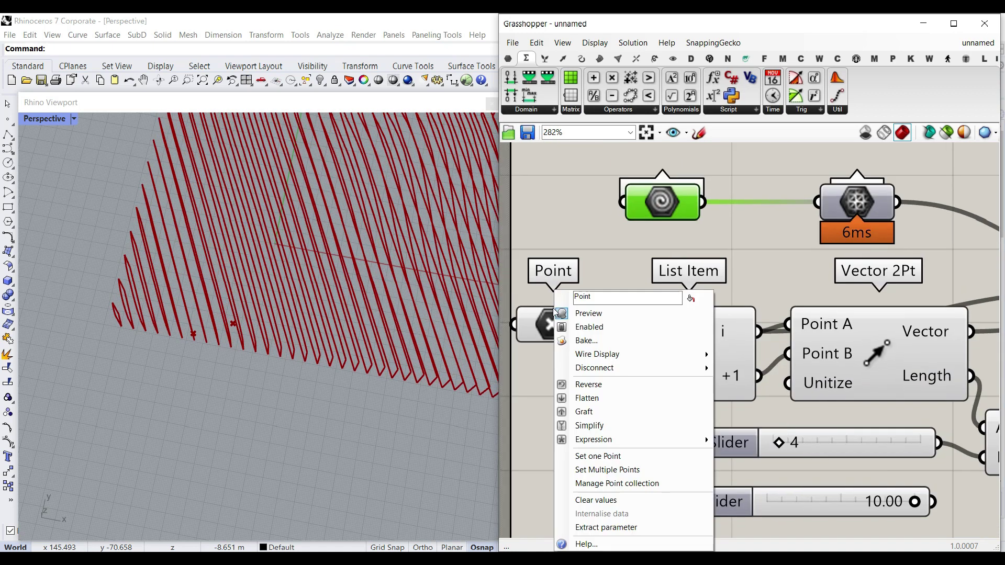
pyautogui.click(594, 469)
pyautogui.scroll(-5, 197, 406)
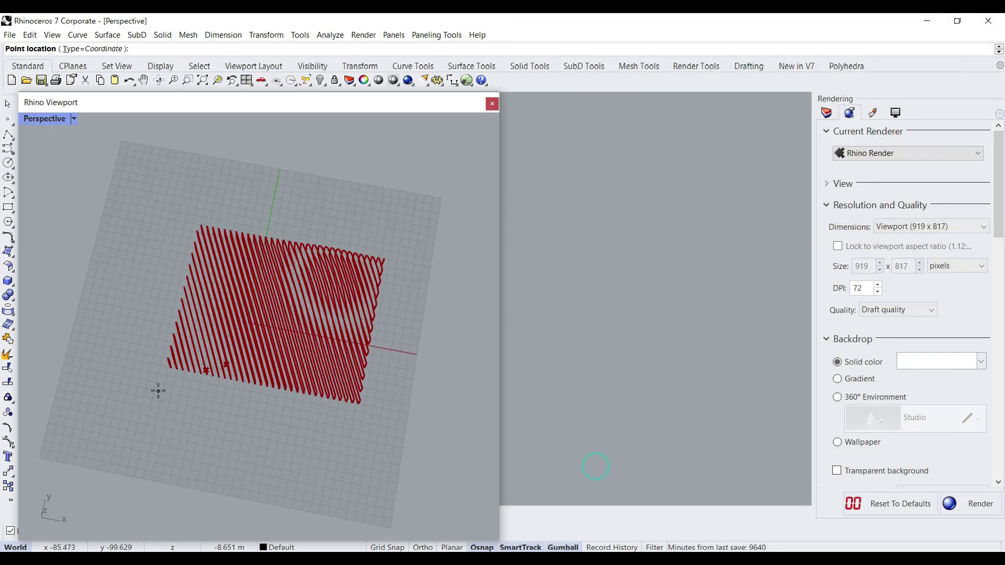
pyautogui.click(417, 252)
pyautogui.press('Return')
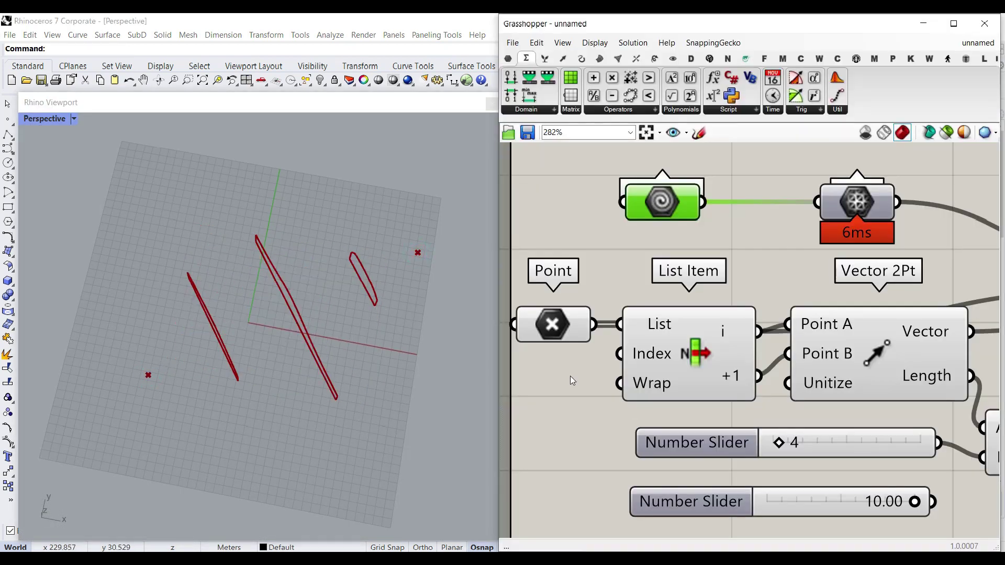
pyautogui.moveTo(778, 444); pyautogui.dragTo(810, 443)
# Add a Surface parameter after Contour and connect the Contours output to it to fill the contour curves
pyautogui.moveTo(836, 366); pyautogui.dragTo(510, 370, button='right')
pyautogui.scroll(-3, 678, 332)
pyautogui.scroll(3, 716, 334)
pyautogui.click(716, 334)
pyautogui.moveTo(243, 372); pyautogui.dragTo(450, 374, button='right')
pyautogui.scroll(4, 273, 336)
pyautogui.moveTo(845, 368); pyautogui.dragTo(732, 426, button='right')
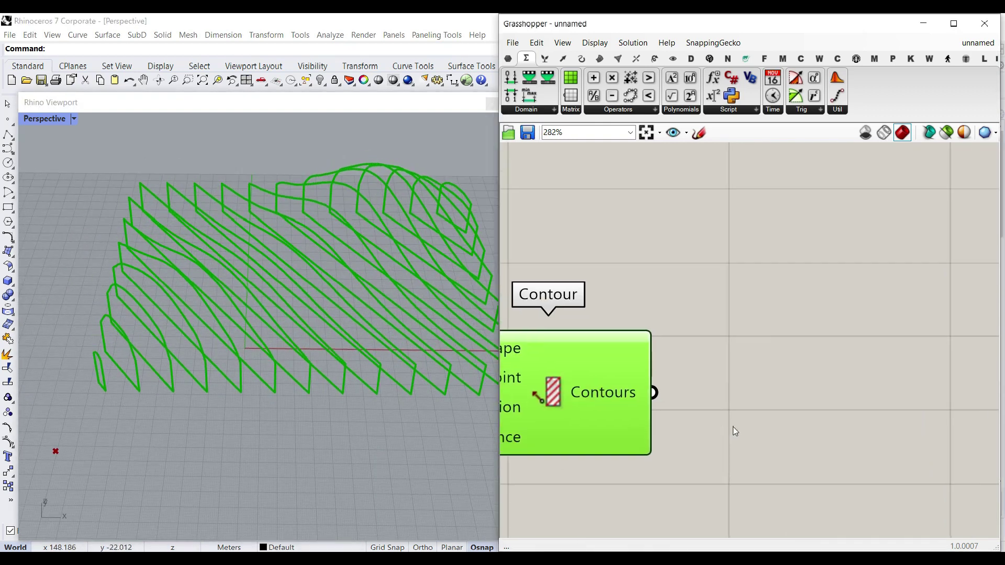
pyautogui.click(509, 58)
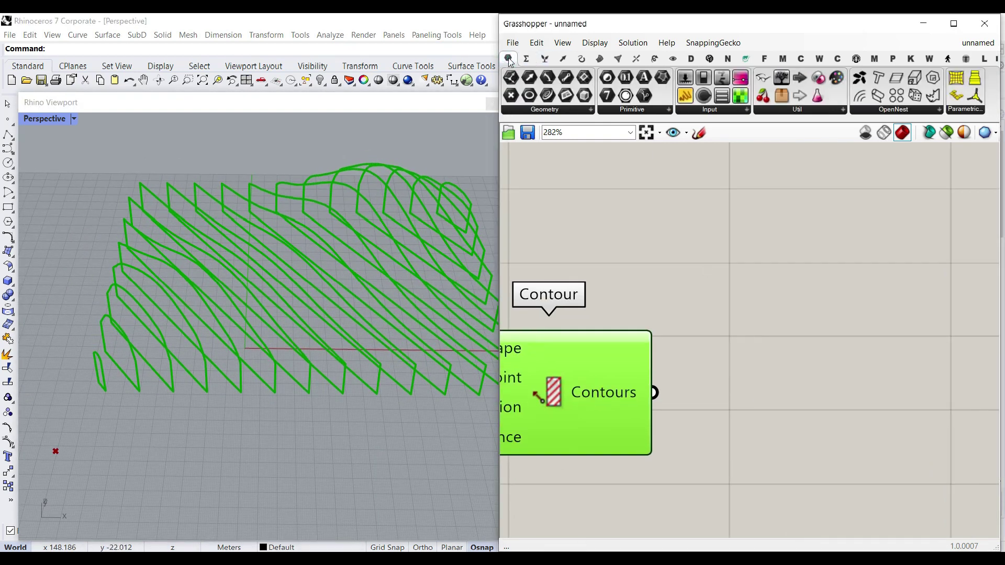
pyautogui.click(579, 109)
pyautogui.click(611, 265)
pyautogui.click(753, 393)
pyautogui.moveTo(654, 392); pyautogui.dragTo(713, 392)
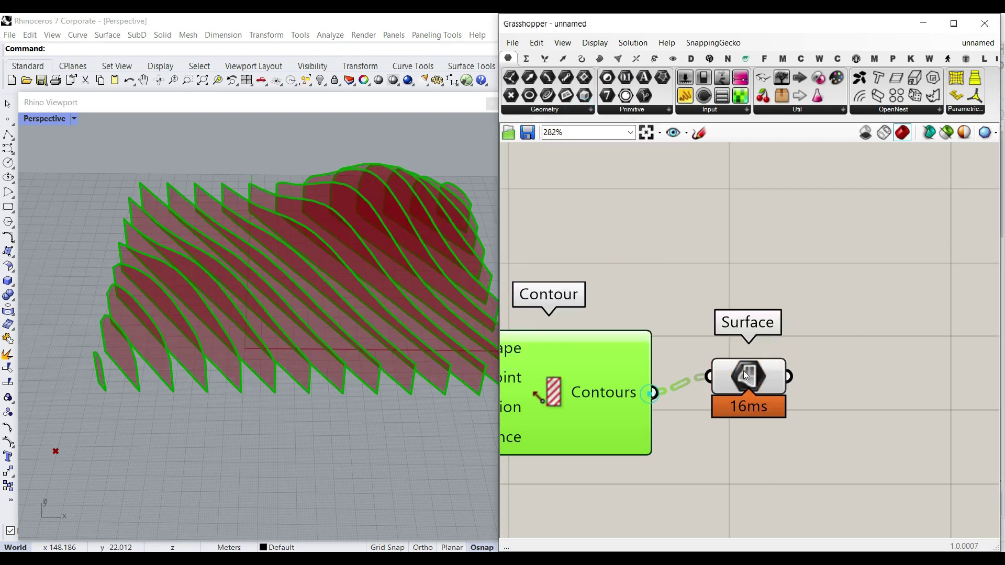
# Line up the Surface parameter with Contour's output and examine the filled contour slices up close
pyautogui.click(743, 370)
pyautogui.moveTo(359, 368); pyautogui.dragTo(206, 256, button='right')
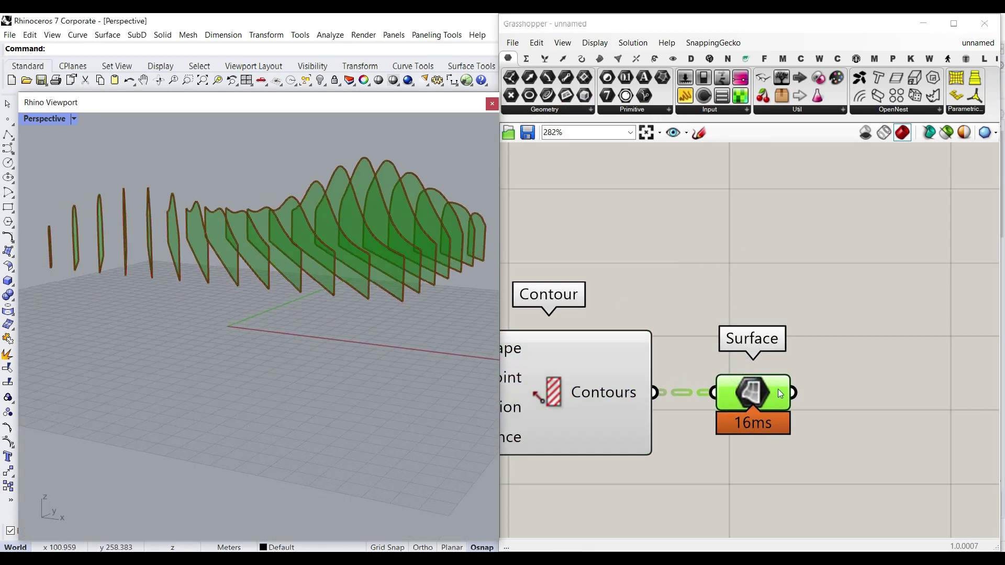
pyautogui.moveTo(781, 389)
pyautogui.moveTo(343, 342); pyautogui.dragTo(327, 385, button='right')
pyautogui.scroll(5, 264, 322)
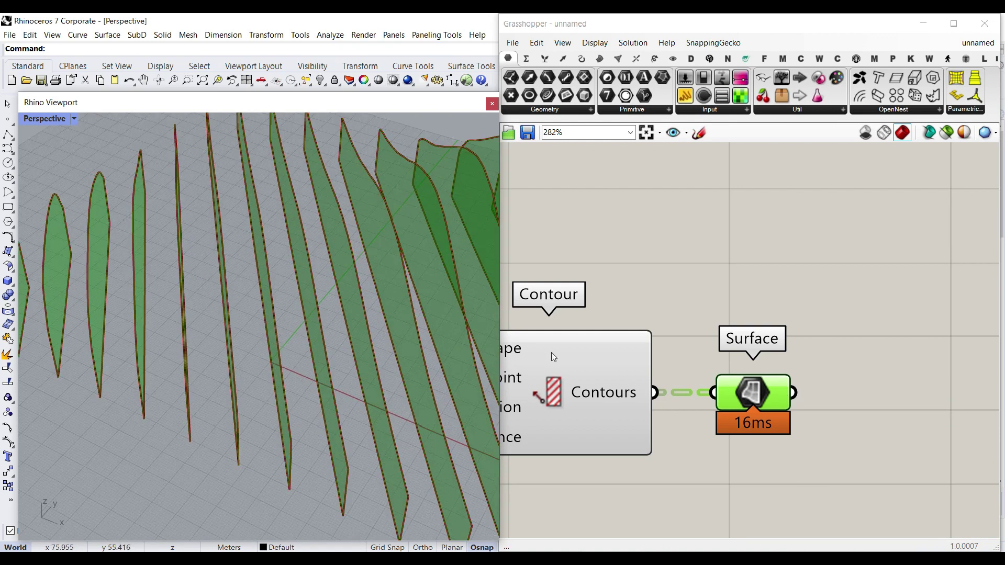
pyautogui.moveTo(751, 389); pyautogui.dragTo(747, 382)
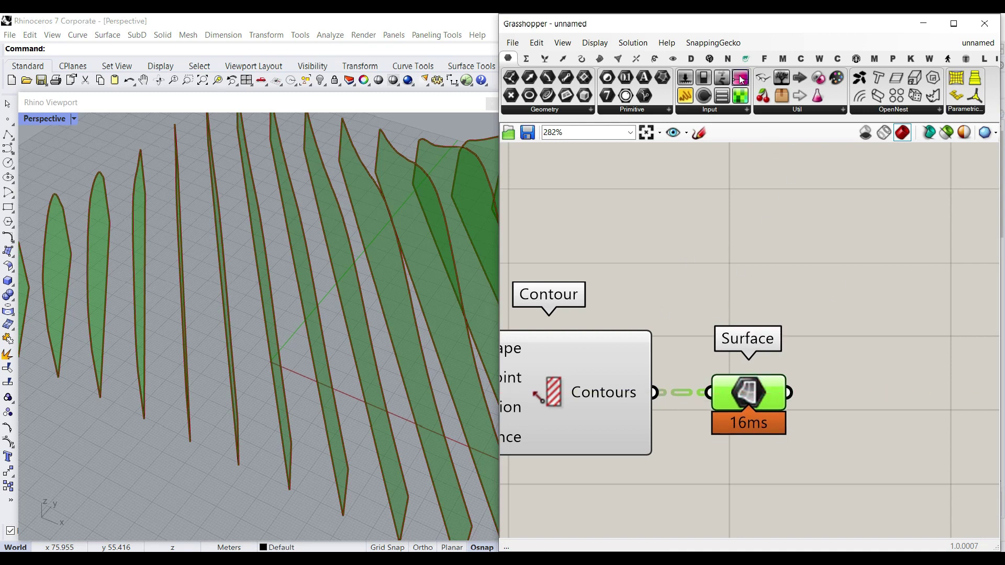
pyautogui.click(746, 58)
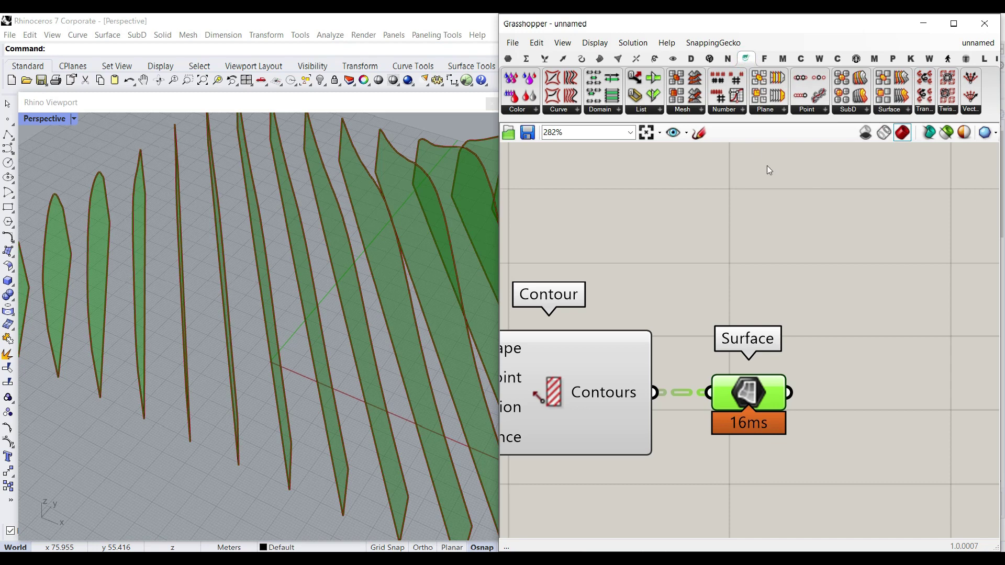
# Add an Offset Surface component after the Surface parameter and connect the Surface output to its Surface input
pyautogui.click(905, 110)
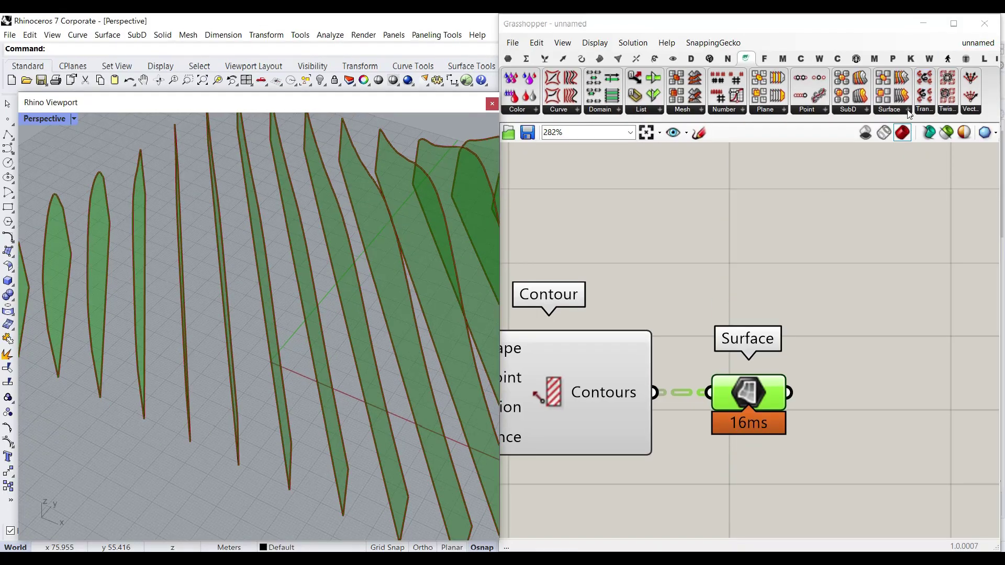
pyautogui.click(909, 110)
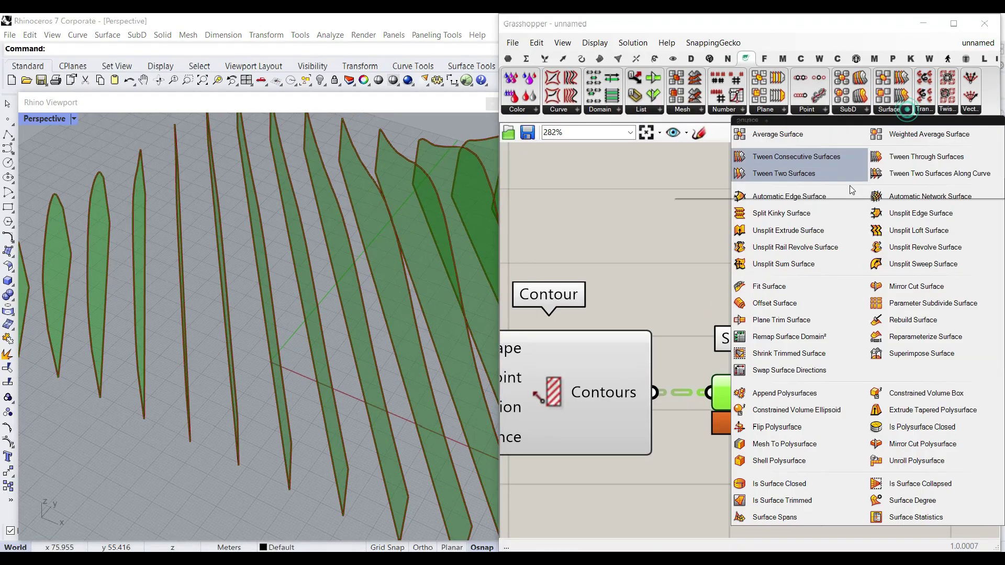
pyautogui.click(808, 298)
pyautogui.click(885, 408)
pyautogui.moveTo(803, 343); pyautogui.dragTo(864, 371)
pyautogui.click(754, 349)
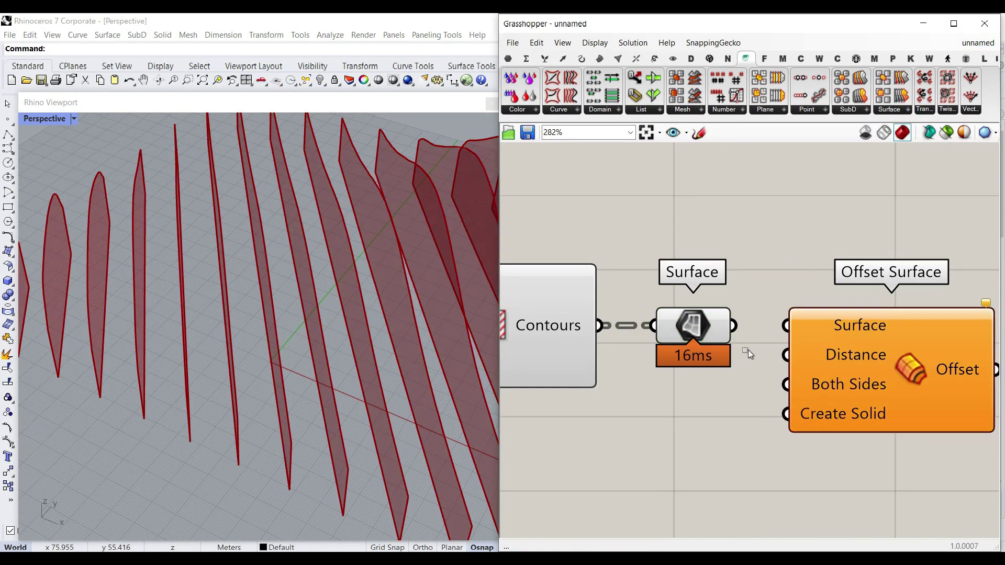
pyautogui.moveTo(727, 327); pyautogui.dragTo(784, 325)
pyautogui.click(699, 424)
pyautogui.scroll(-1, 596, 373)
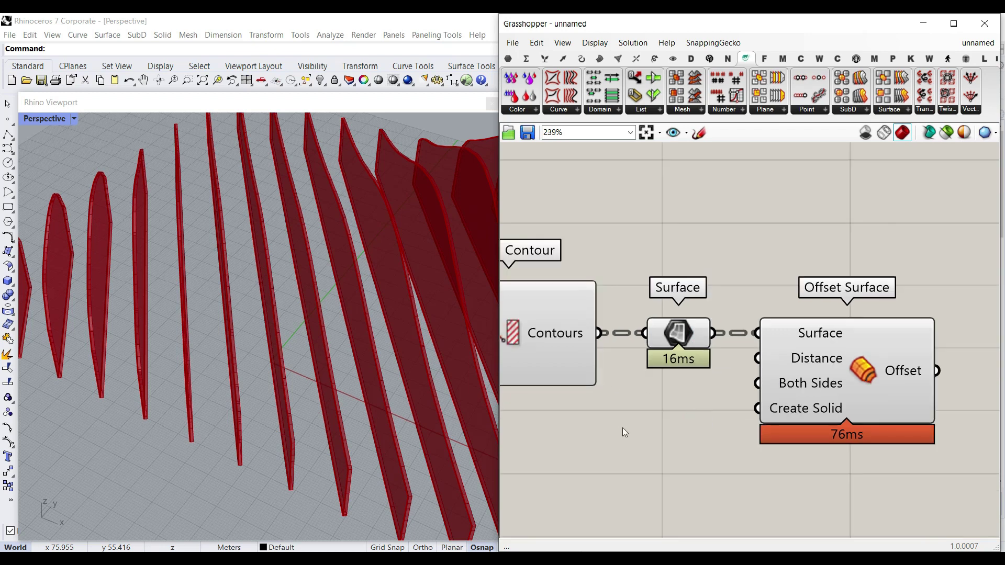
# Create a number slider with the value 2.22 and connect it to Offset Surface's Distance input
pyautogui.doubleClick(623, 428)
pyautogui.write('2.22')
pyautogui.press('Return')
pyautogui.moveTo(685, 428); pyautogui.dragTo(757, 361)
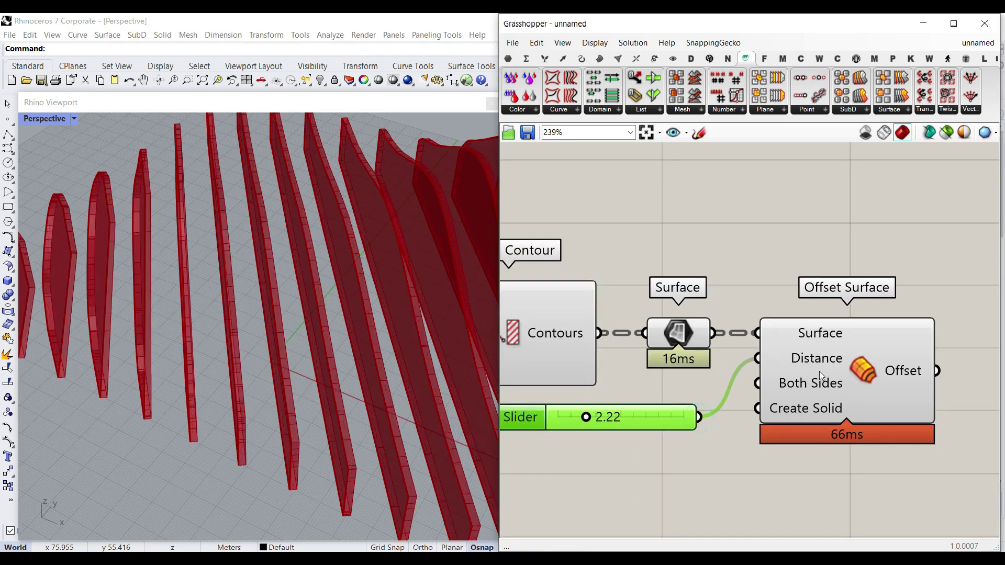
# Highlight the Offset Surface result, switch the viewport to Top view and examine the offset direction and thickness up close
pyautogui.click(822, 369)
pyautogui.click(251, 426)
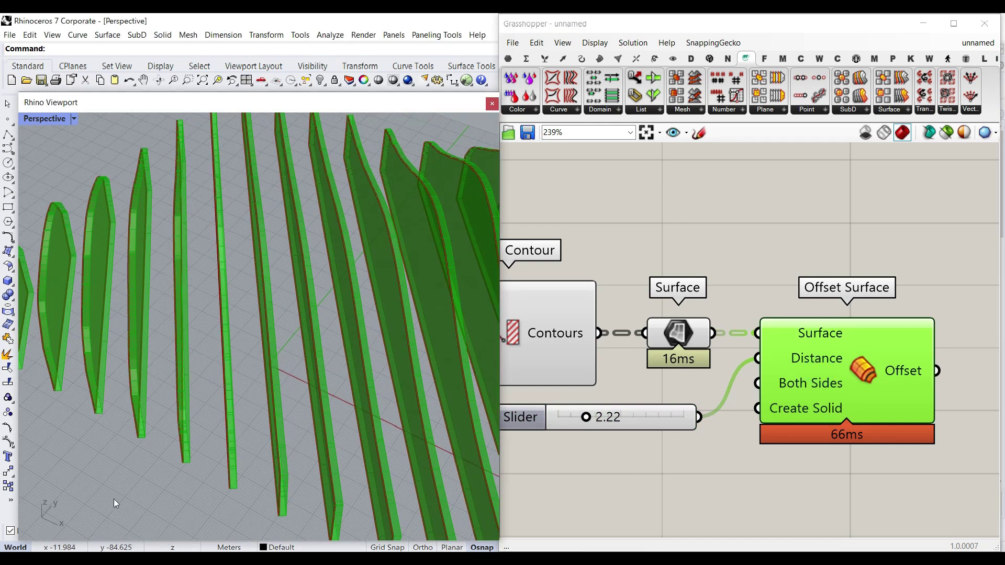
pyautogui.click(43, 119)
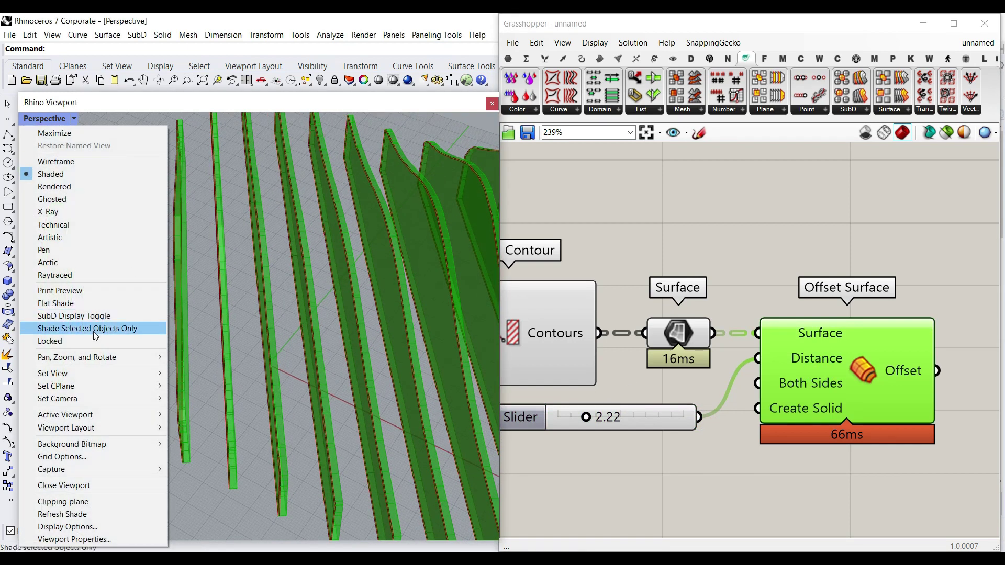
pyautogui.moveTo(78, 373)
pyautogui.click(191, 388)
pyautogui.scroll(10, 267, 287)
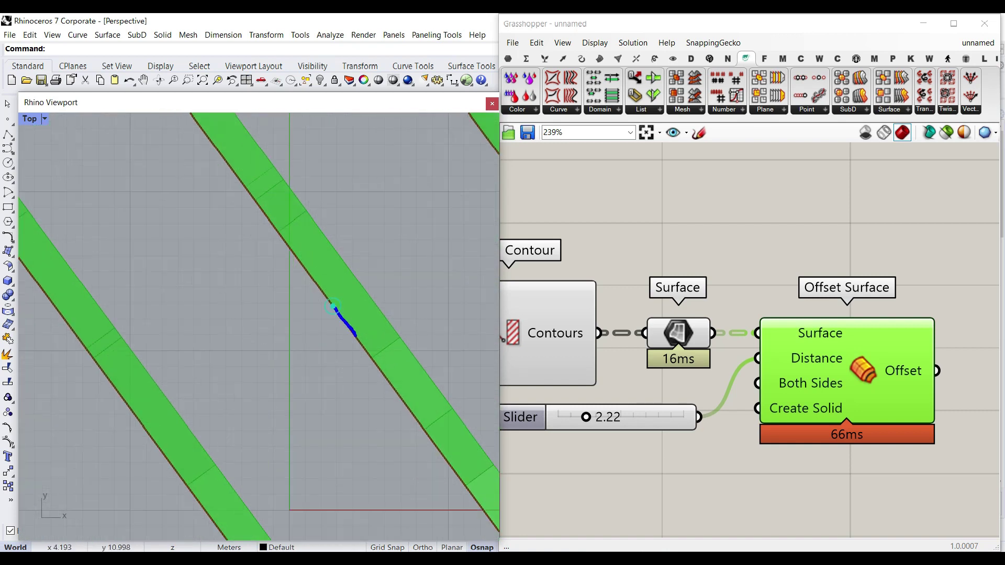
pyautogui.moveTo(340, 317); pyautogui.dragTo(372, 301)
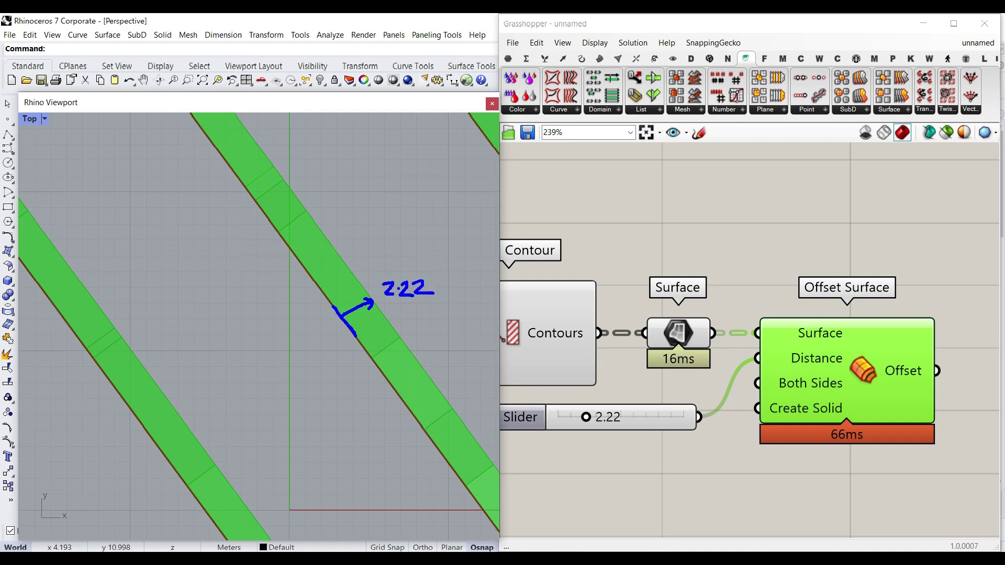
pyautogui.moveTo(295, 305); pyautogui.dragTo(354, 282)
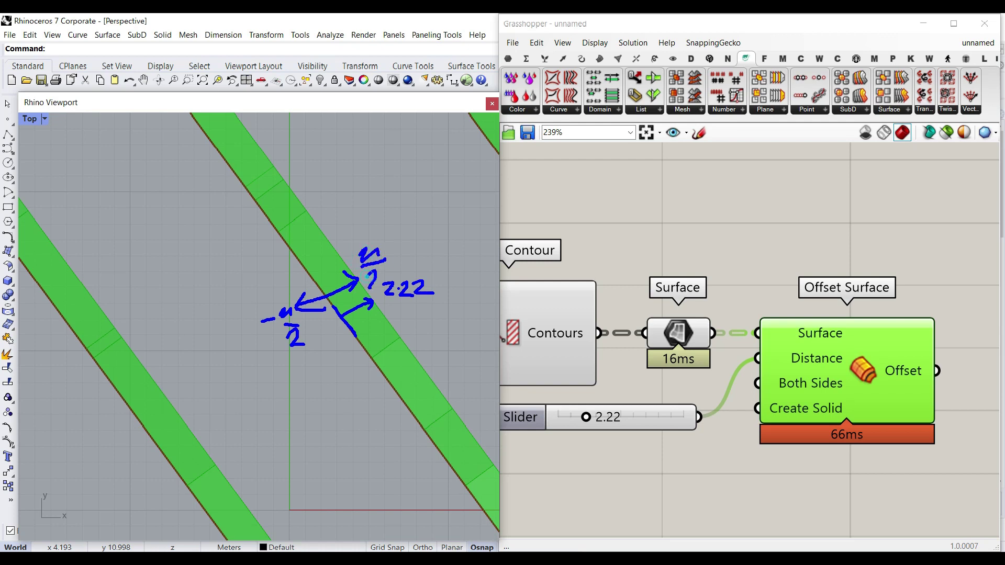
pyautogui.press('Escape')
# Connect the 2.22 slider to Offset Surface's Both Sides input as well, and set the Distance input's expression to -x/2
pyautogui.moveTo(699, 417); pyautogui.dragTo(749, 378)
pyautogui.scroll(2, 768, 373)
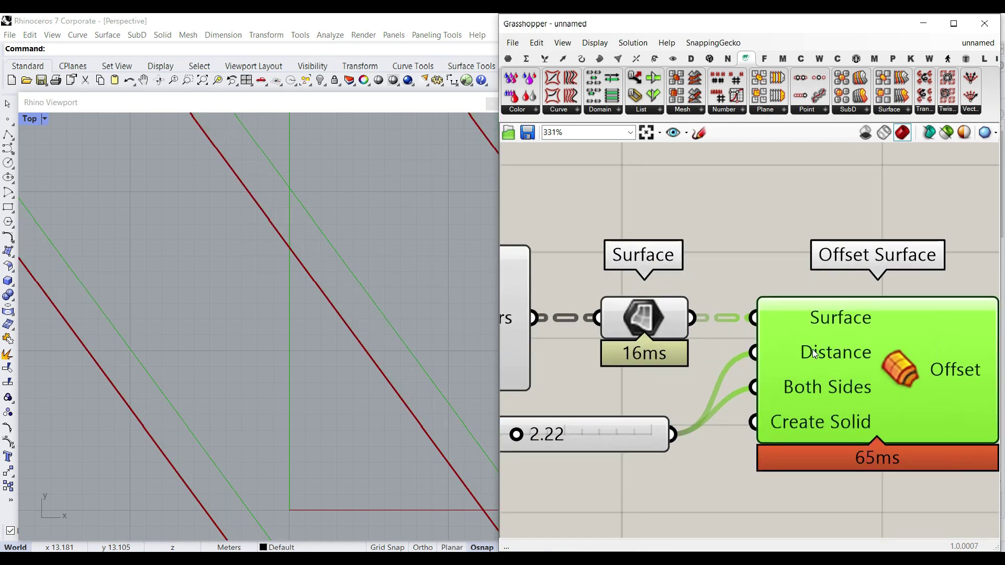
pyautogui.rightClick(811, 351)
pyautogui.moveTo(851, 439)
pyautogui.click(754, 454)
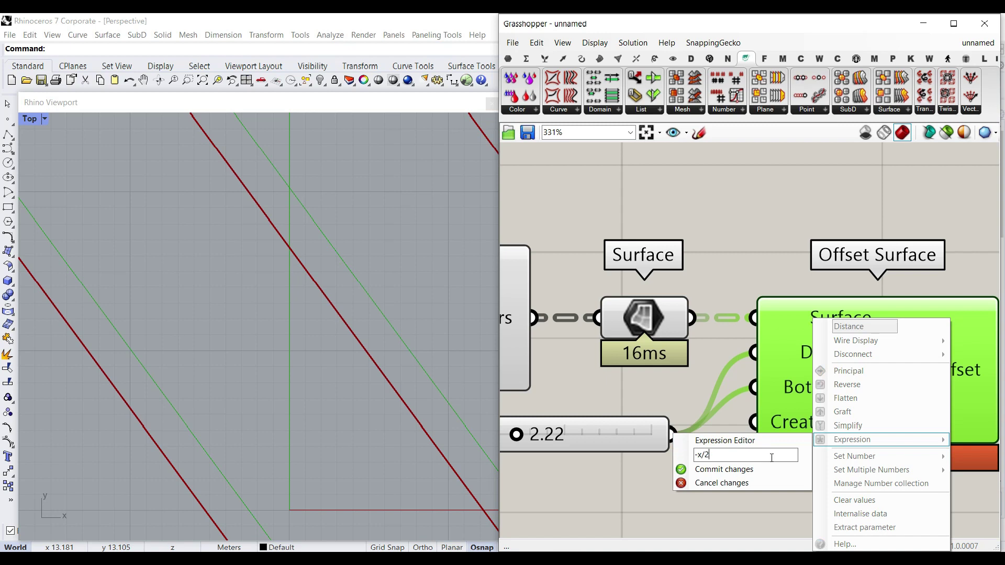
pyautogui.write('-x/2')
pyautogui.press('Return')
# Set the expression of Offset Surface's Both Sides input to x/2
pyautogui.rightClick(832, 352)
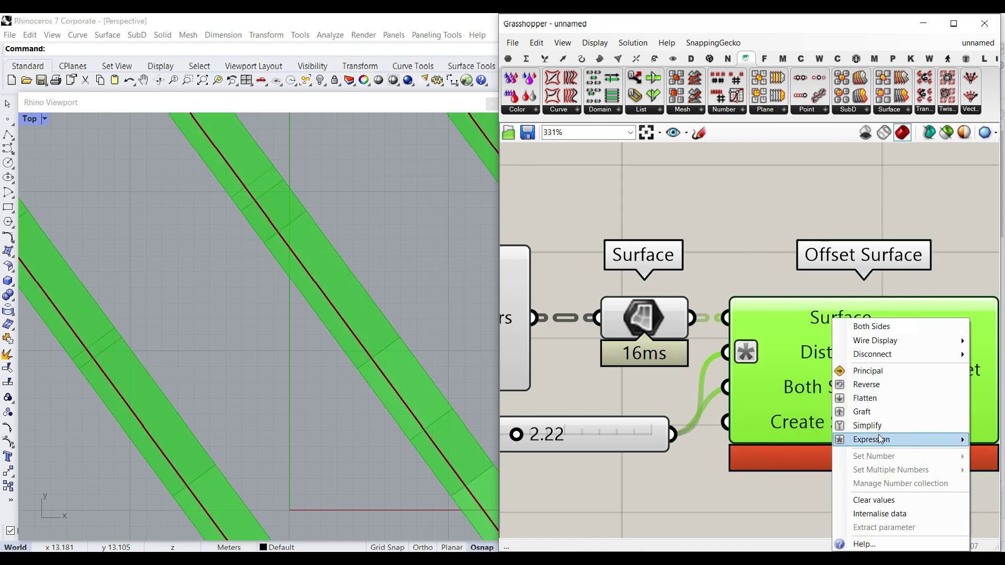
pyautogui.moveTo(879, 439)
pyautogui.click(737, 454)
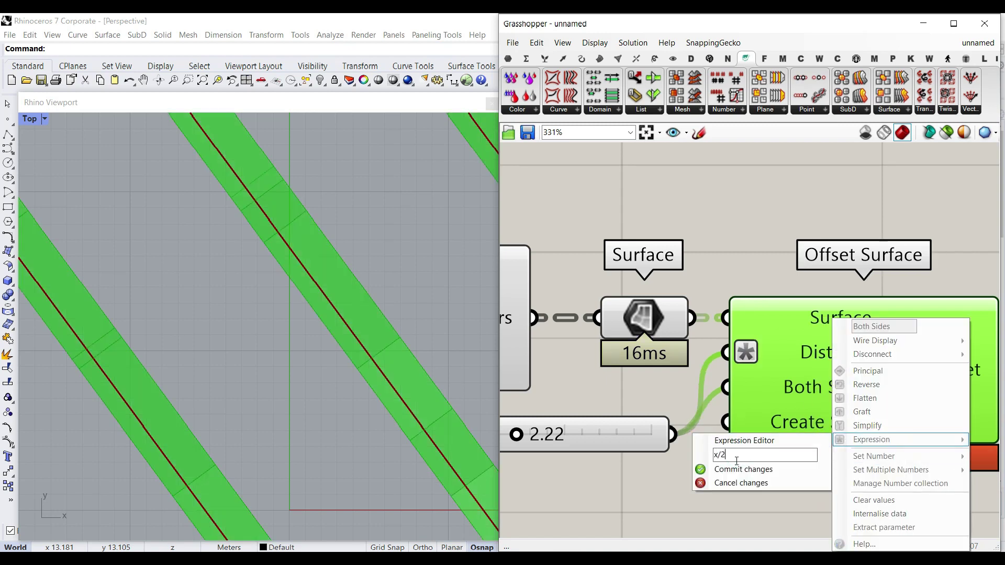
pyautogui.click(707, 471)
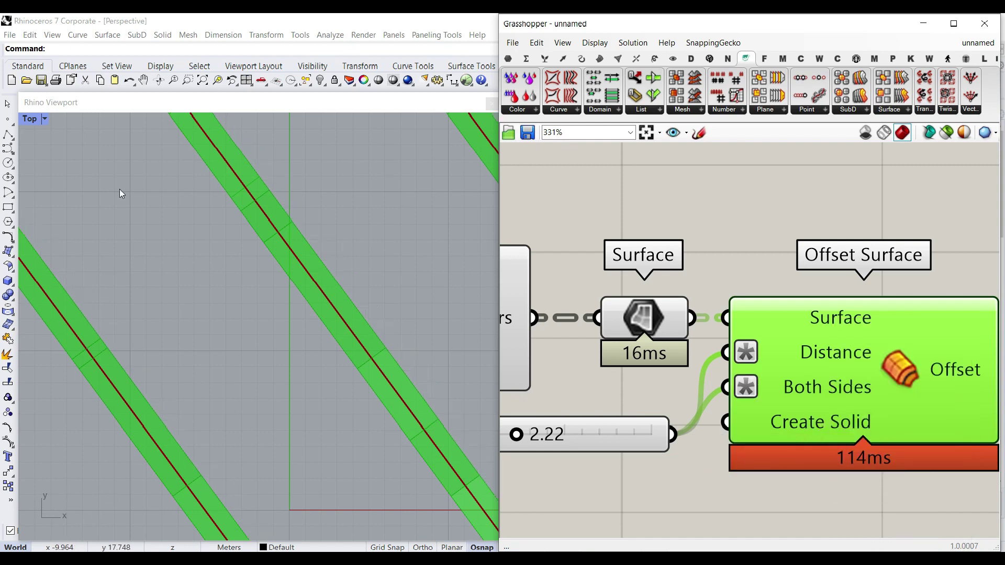
# Return the viewport to Perspective view and raise the offset distance slider to 7.02
pyautogui.click(31, 119)
pyautogui.moveTo(71, 374)
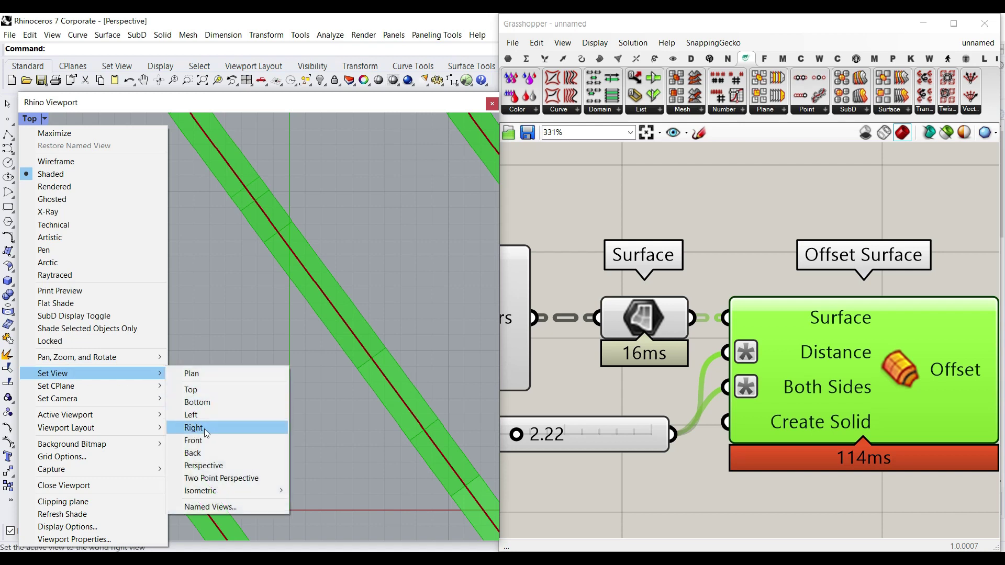
pyautogui.click(203, 465)
pyautogui.moveTo(571, 416); pyautogui.dragTo(598, 412, button='right')
pyautogui.moveTo(543, 430); pyautogui.dragTo(625, 430)
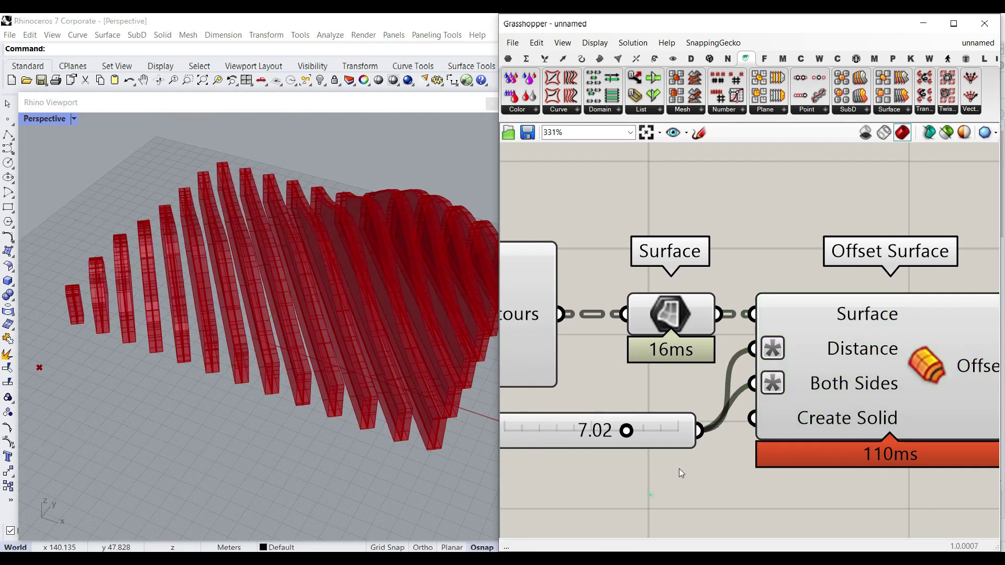
# Bake the Offset Surface result with the default attributes, inspect the slices from another angle, and undo the bake
pyautogui.scroll(-3, 679, 469)
pyautogui.rightClick(824, 385)
pyautogui.click(845, 407)
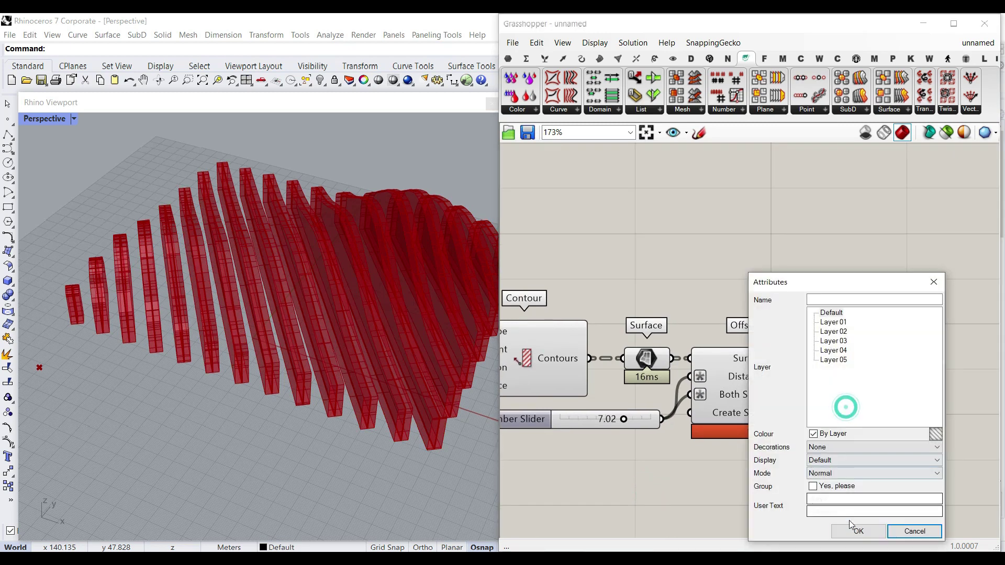
pyautogui.click(850, 528)
pyautogui.moveTo(293, 455); pyautogui.dragTo(366, 387, button='right')
pyautogui.hotkey('ctrl', 'z')
# Adjust the division count slider feeding the Division component to 26
pyautogui.moveTo(667, 387); pyautogui.dragTo(921, 345, button='right')
pyautogui.moveTo(543, 373); pyautogui.dragTo(654, 376, button='right')
pyautogui.scroll(3, 640, 403)
pyautogui.moveTo(647, 403); pyautogui.dragTo(649, 405)
pyautogui.scroll(-4, 647, 404)
pyautogui.moveTo(852, 376); pyautogui.dragTo(736, 384, button='right')
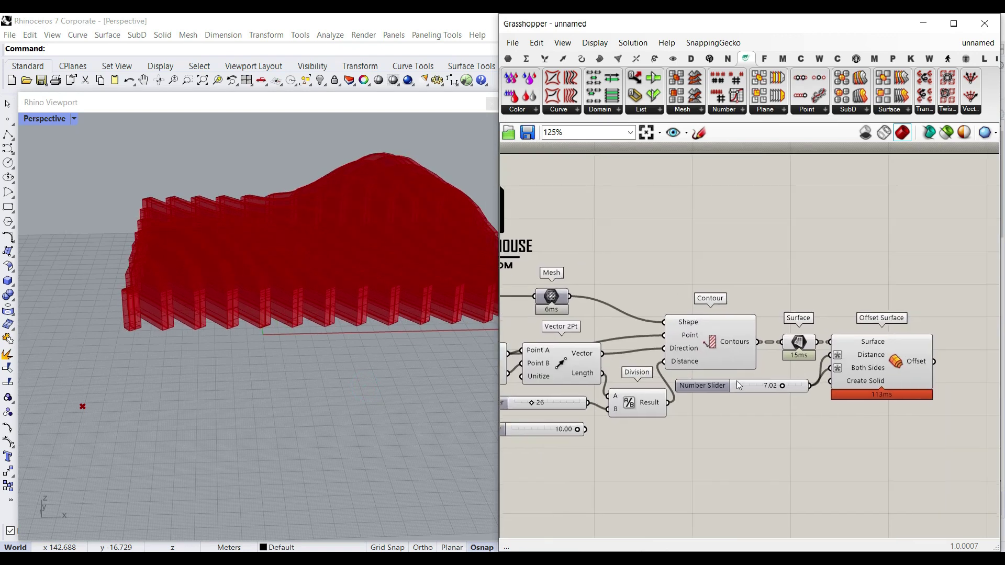
# Replace the Offset Surface component with an Offset Mesh component and connect the Surface output to its Mesh input
pyautogui.click(896, 371)
pyautogui.press('Delete')
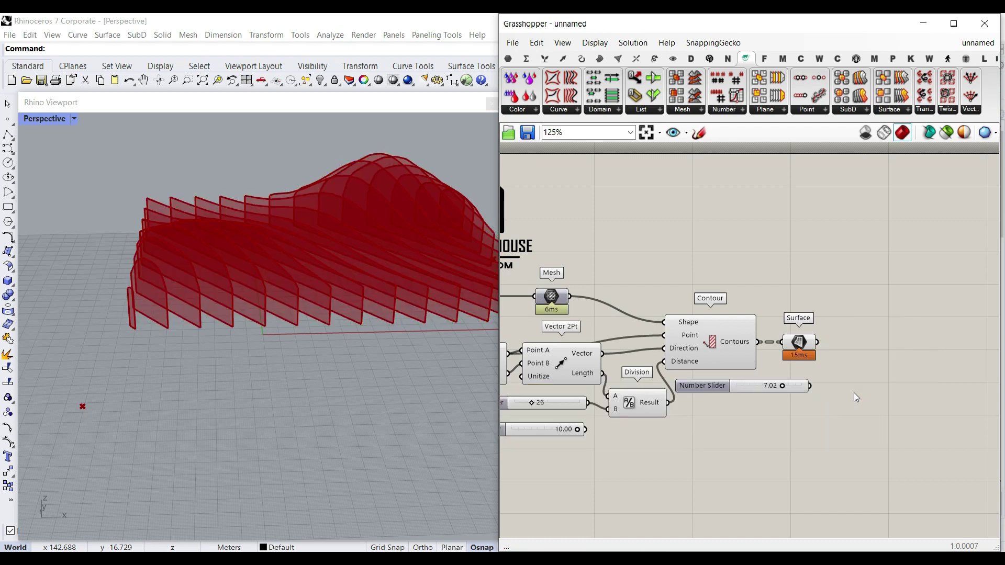
pyautogui.click(691, 110)
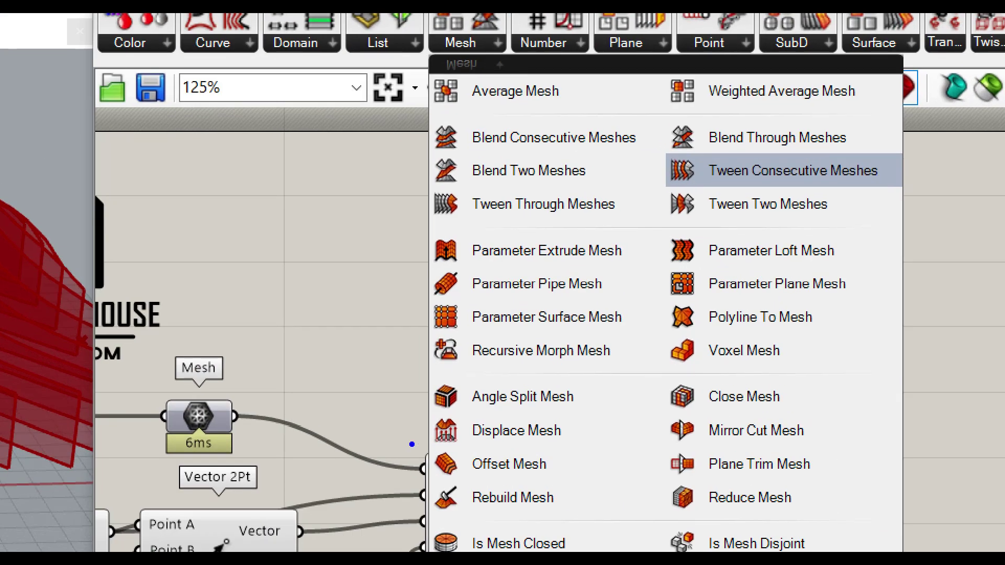
pyautogui.keyDown('ctrl'); pyautogui.moveTo(412, 442); pyautogui.dragTo(571, 485); pyautogui.keyUp('ctrl')
pyautogui.press('Escape')
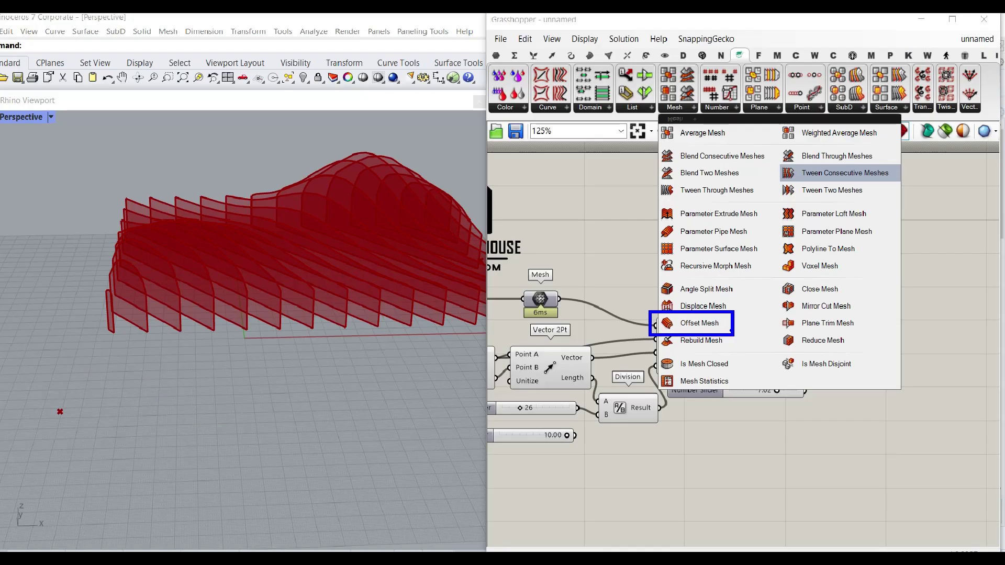
pyautogui.click(698, 109)
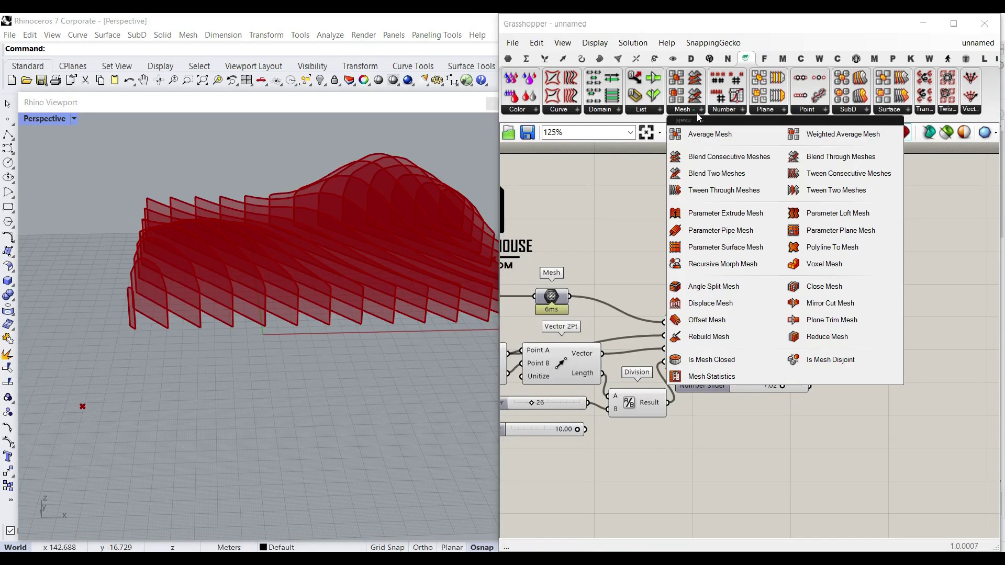
pyautogui.click(723, 324)
pyautogui.click(878, 351)
pyautogui.scroll(4, 825, 346)
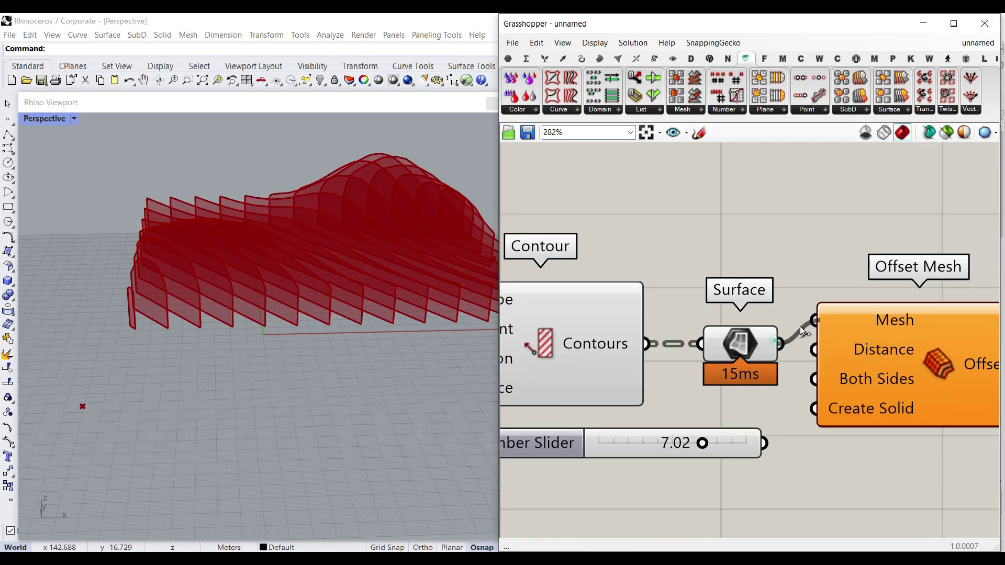
pyautogui.moveTo(800, 325); pyautogui.dragTo(816, 320)
# Connect the 7.02 slider to Offset Mesh's Distance and Both Sides inputs, and set the Distance expression to -x/2
pyautogui.moveTo(870, 349); pyautogui.dragTo(899, 388)
pyautogui.click(803, 445)
pyautogui.moveTo(765, 442); pyautogui.dragTo(840, 418)
pyautogui.rightClick(893, 387)
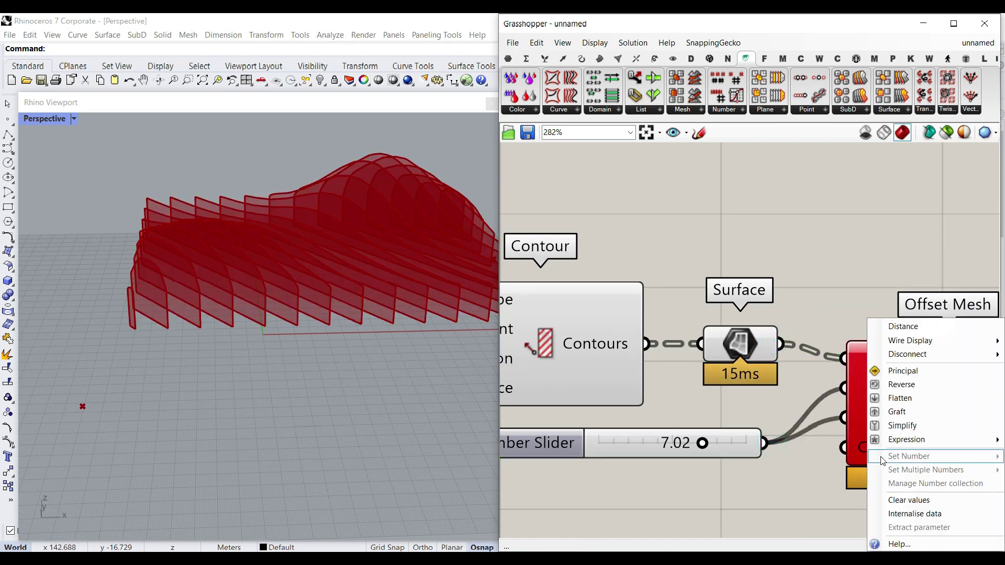
pyautogui.moveTo(905, 440)
pyautogui.click(814, 450)
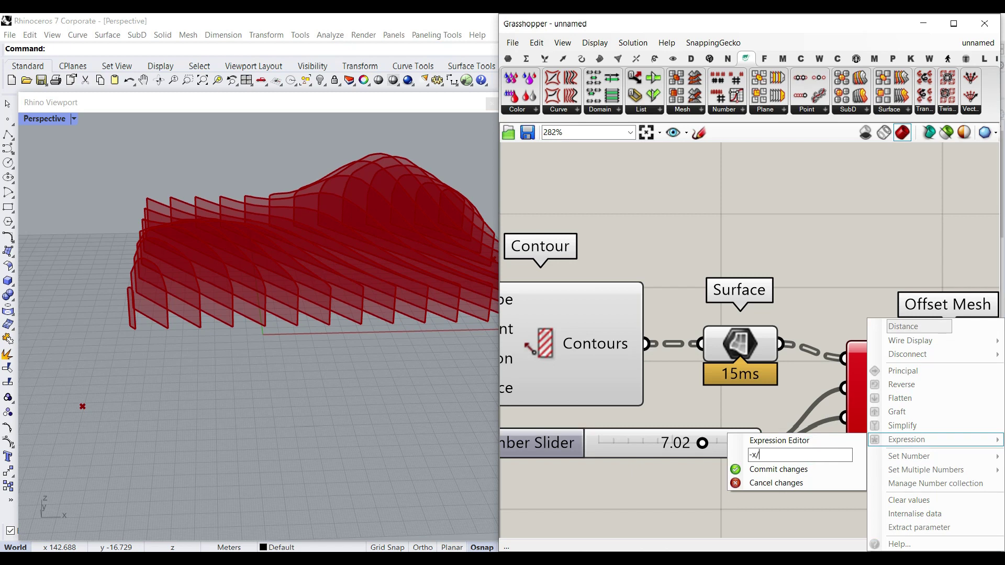
pyautogui.click(783, 472)
# Set the expression of Offset Mesh's Both Sides input to x/2
pyautogui.rightClick(907, 415)
pyautogui.press('Escape')
pyautogui.rightClick(882, 421)
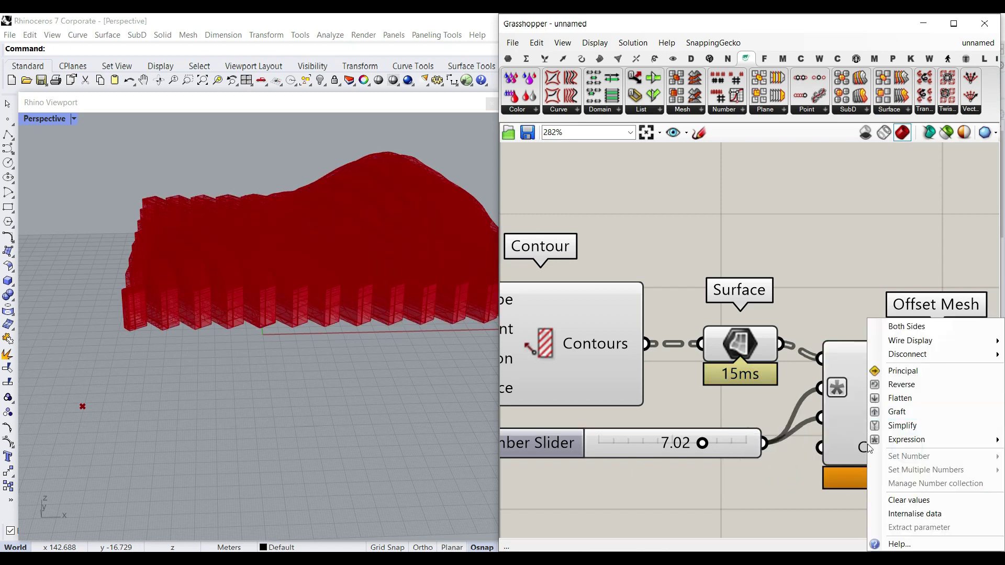
pyautogui.moveTo(905, 439)
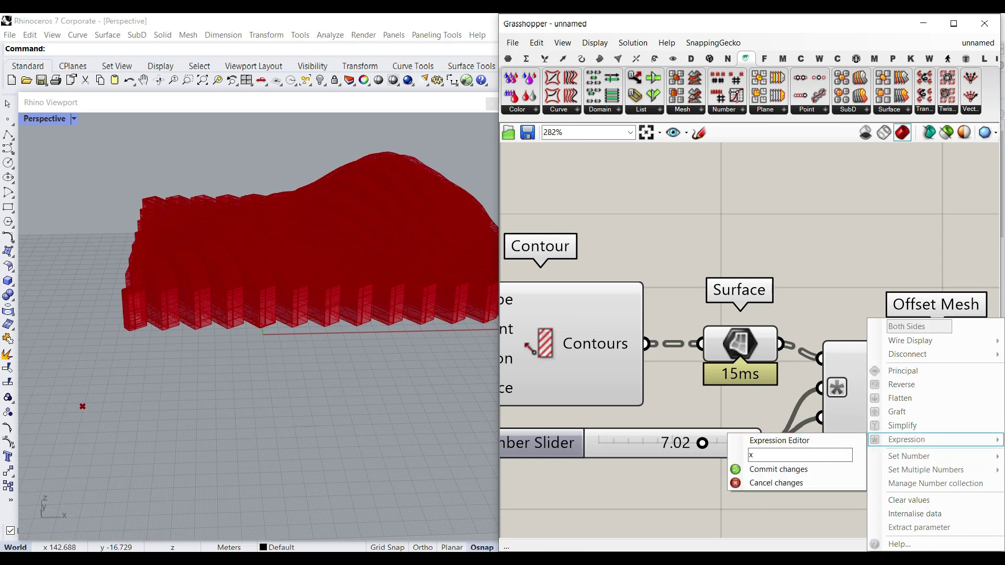
pyautogui.click(780, 469)
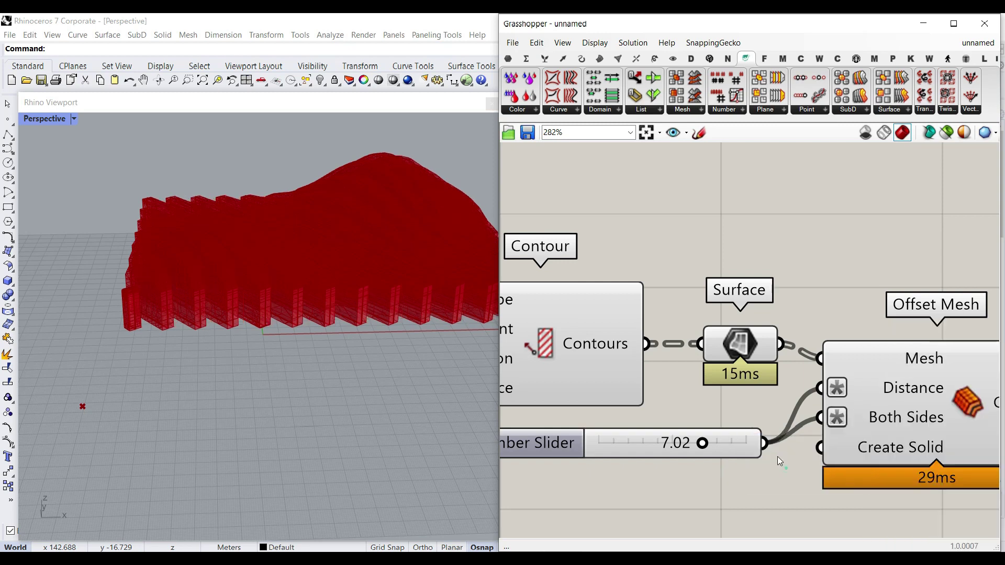
# Raise the offset distance slider to 9.79 and inspect the thickened mesh slices up close
pyautogui.moveTo(702, 443); pyautogui.dragTo(740, 451)
pyautogui.moveTo(262, 279); pyautogui.dragTo(165, 310, button='right')
pyautogui.scroll(4, 165, 352)
pyautogui.scroll(8, 165, 310)
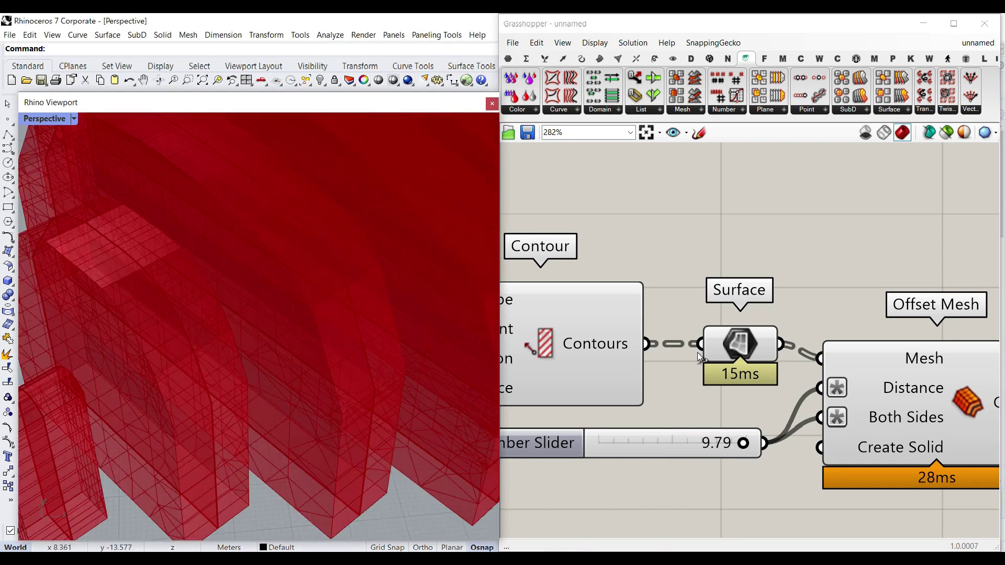
# Highlight the Surface parameter's slices inside the offset meshes and set the division count slider to 28
pyautogui.click(740, 344)
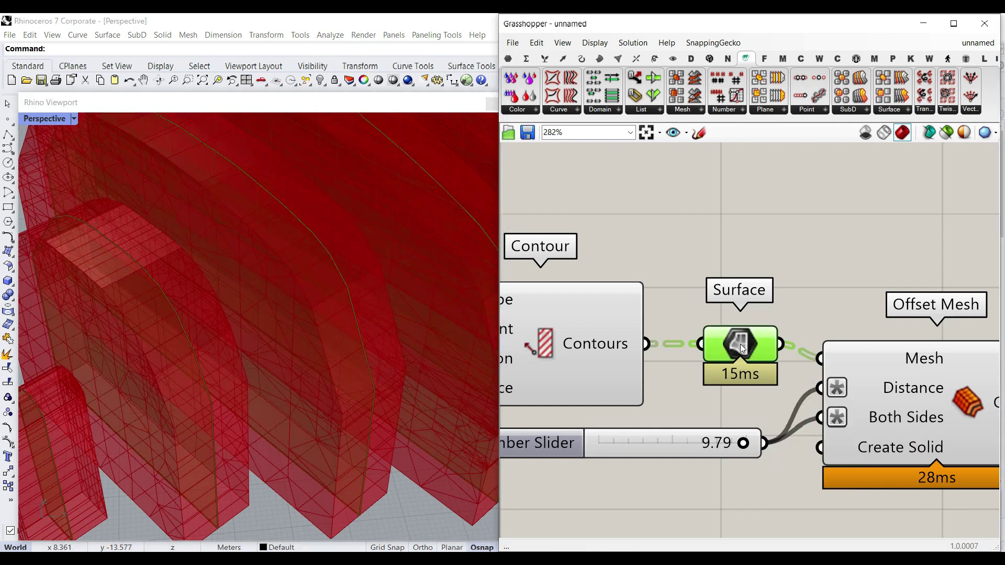
pyautogui.moveTo(652, 396); pyautogui.dragTo(759, 391, button='right')
pyautogui.moveTo(695, 353); pyautogui.dragTo(889, 353, button='right')
pyautogui.scroll(-3, 858, 350)
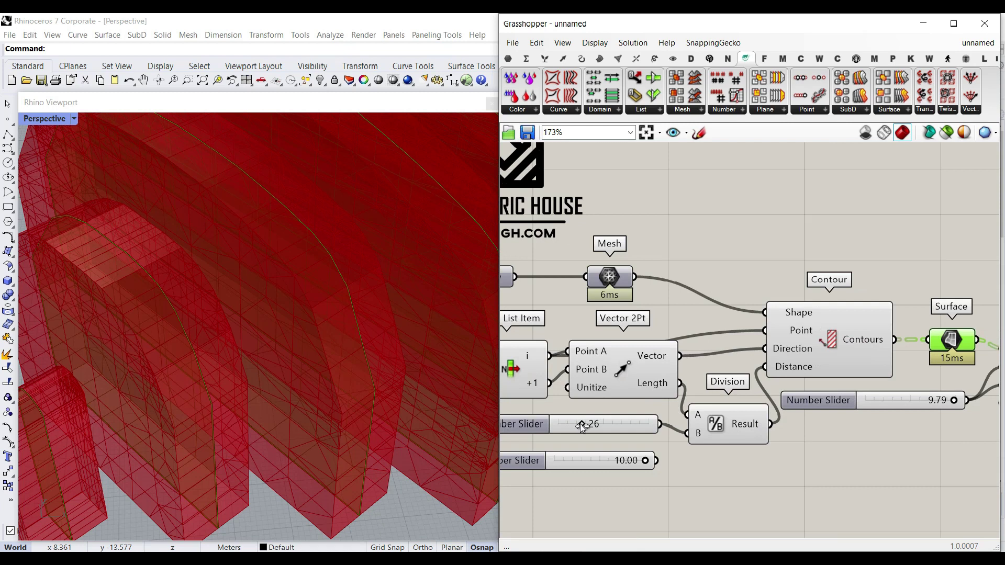
pyautogui.moveTo(582, 425); pyautogui.dragTo(584, 425)
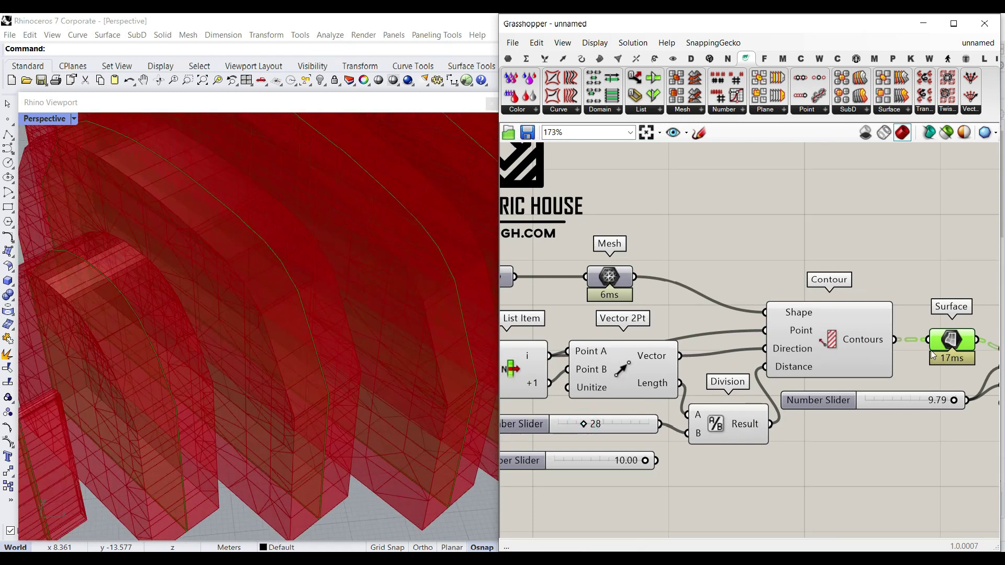
# Delete the Surface parameter between Contour and Offset Mesh, and highlight the Contour component's curves across the terrain
pyautogui.moveTo(932, 355); pyautogui.dragTo(832, 361, button='right')
pyautogui.press('Delete')
pyautogui.click(748, 350)
pyautogui.moveTo(409, 365); pyautogui.dragTo(330, 366, button='right')
pyautogui.scroll(-6, 364, 352)
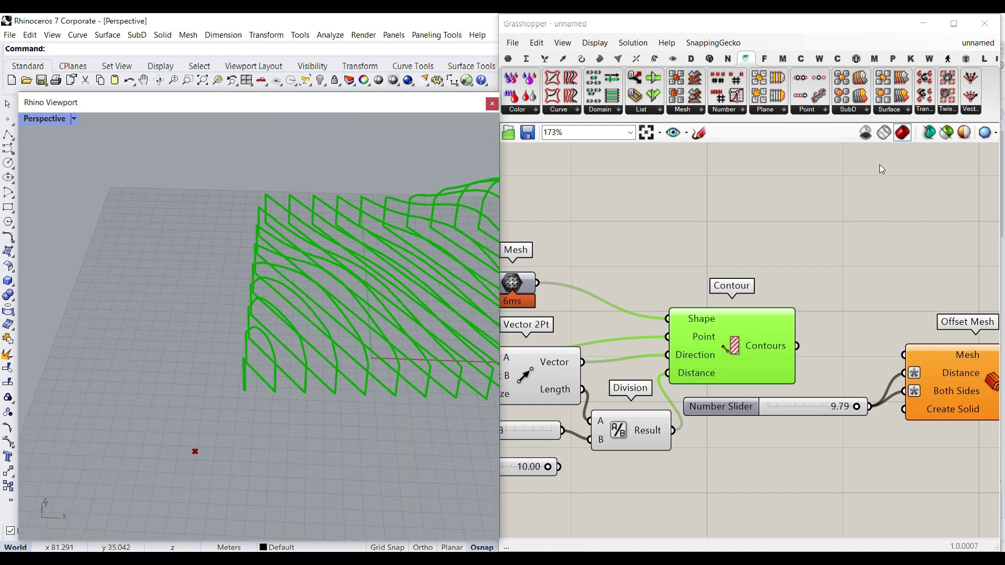
# Insert a Polyline To Mesh component between Contour and Offset Mesh, feeding it the contours and sending its mesh to Offset Mesh
pyautogui.click(682, 109)
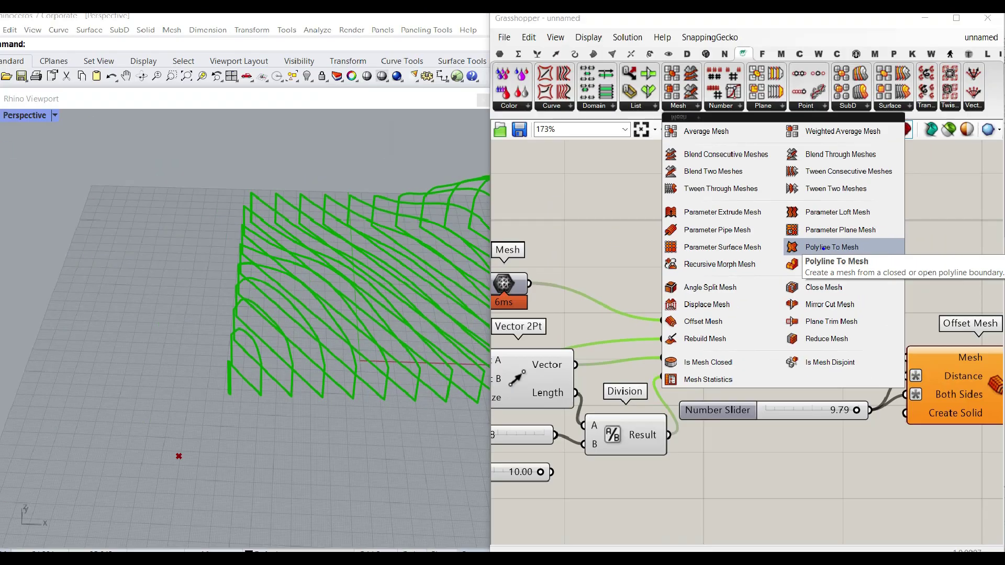
pyautogui.click(854, 250)
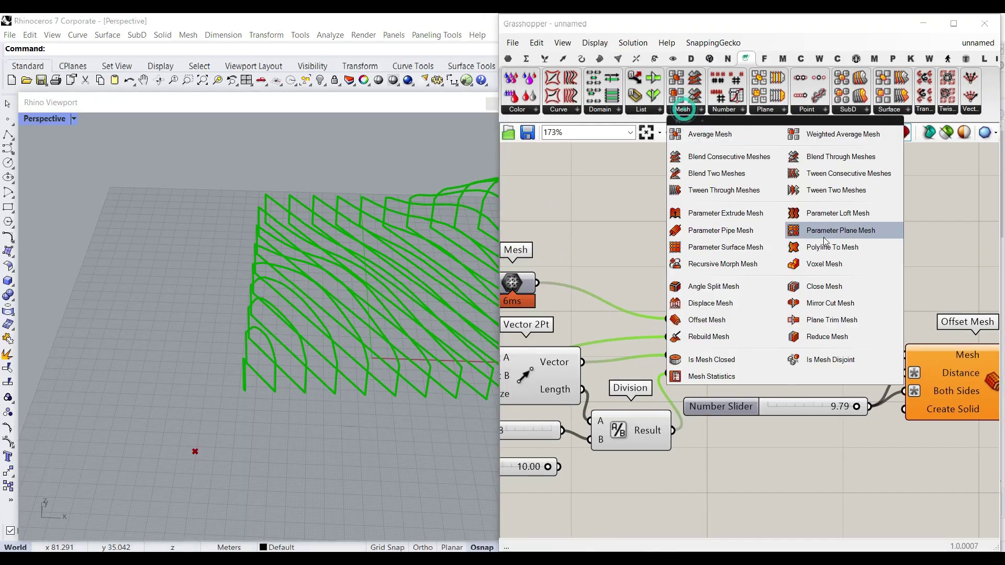
pyautogui.click(824, 237)
pyautogui.click(864, 322)
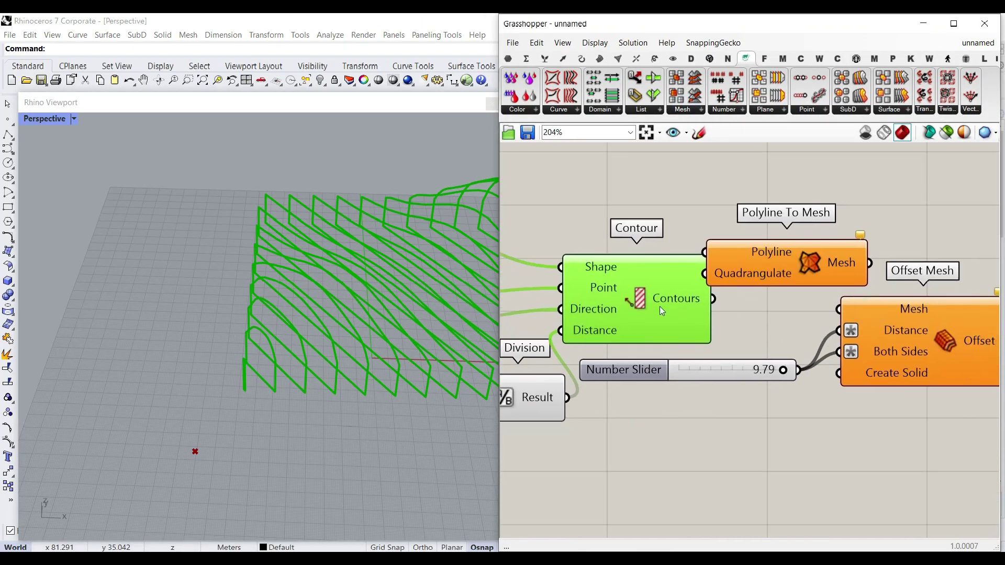
pyautogui.moveTo(659, 306); pyautogui.dragTo(703, 253)
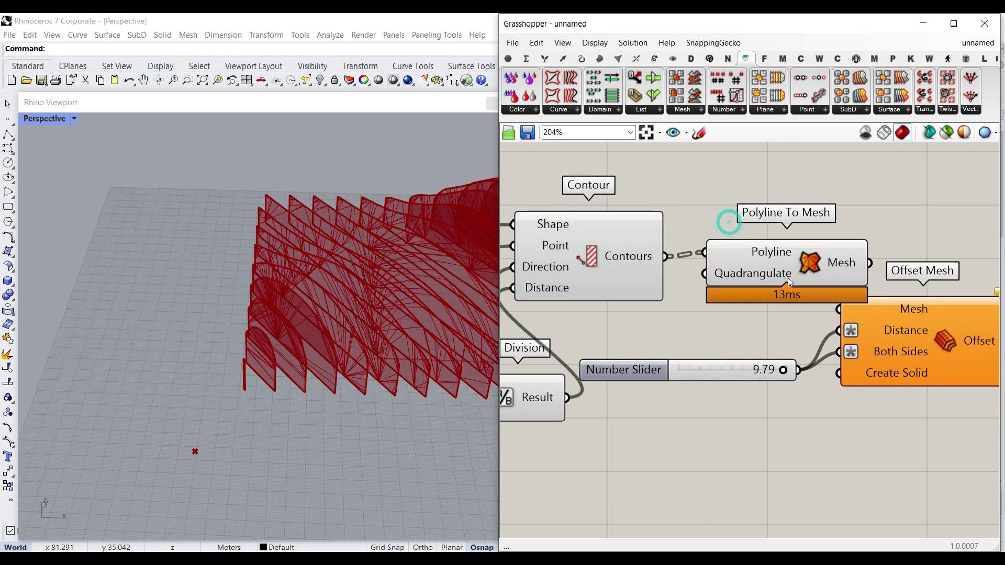
pyautogui.moveTo(787, 280); pyautogui.dragTo(745, 281)
pyautogui.click(860, 263)
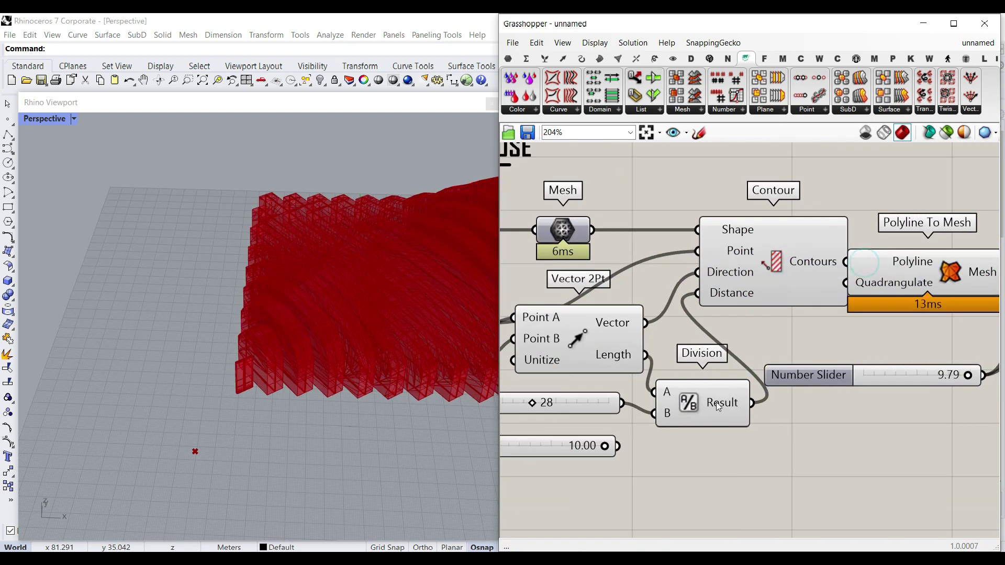
# Vary the division count slider between 36 and 16, and set the offset distance slider to 8.41
pyautogui.moveTo(532, 404); pyautogui.dragTo(536, 408)
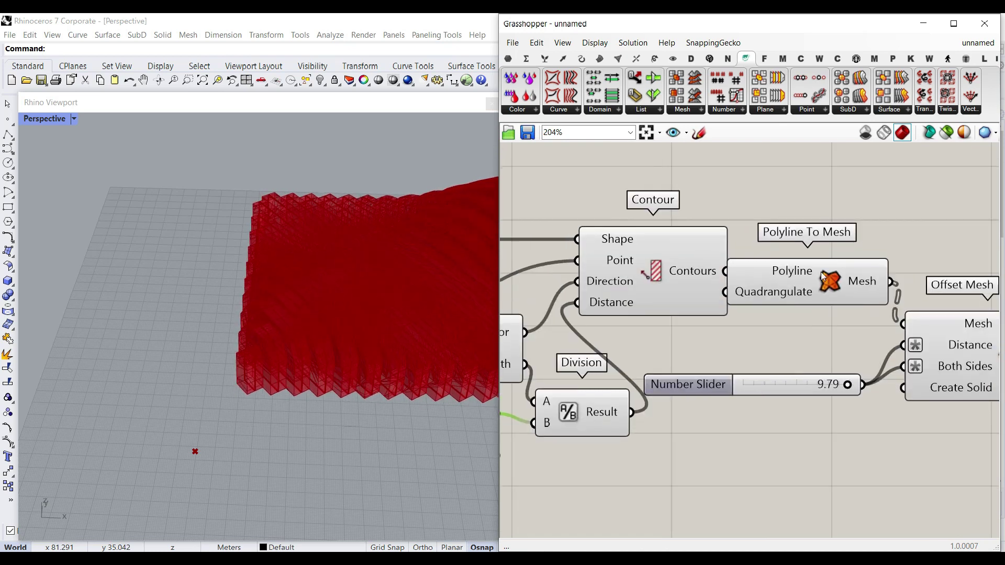
pyautogui.click(822, 277)
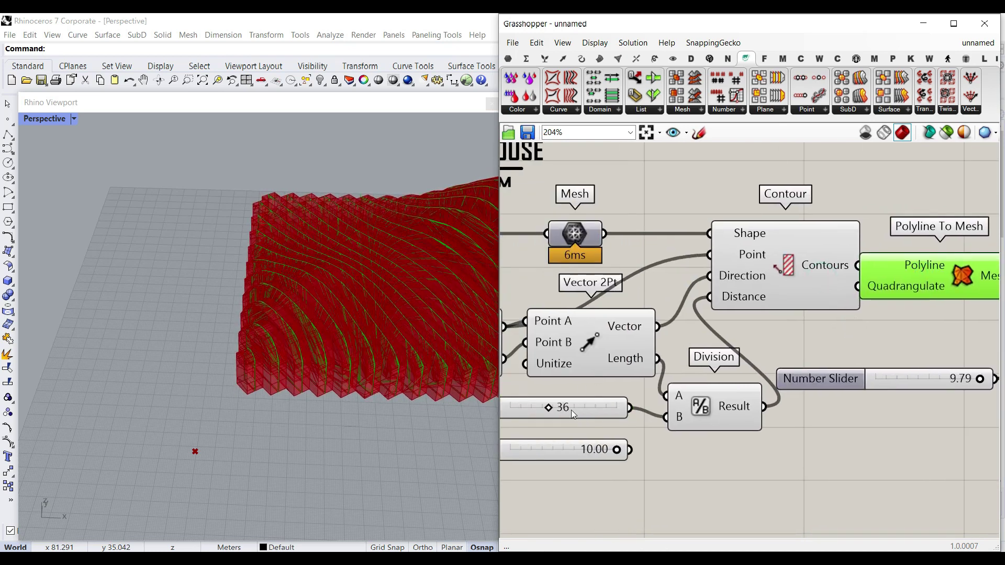
pyautogui.moveTo(548, 407); pyautogui.dragTo(529, 412)
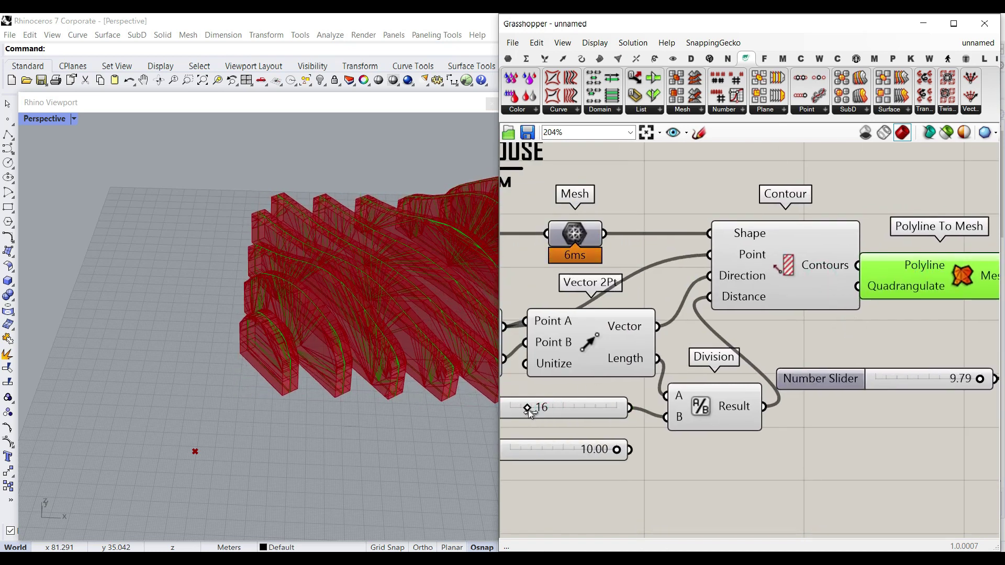
pyautogui.moveTo(958, 387); pyautogui.dragTo(793, 387, button='right')
pyautogui.moveTo(810, 384)
pyautogui.mouseDown()
pyautogui.moveTo(764, 385)
pyautogui.moveTo(795, 385)
pyautogui.mouseUp()
# Turn off the preview of the Contour and Polyline To Mesh components
pyautogui.moveTo(797, 330); pyautogui.dragTo(631, 199)
pyautogui.middleClick(684, 157)
pyautogui.click(711, 182)
pyautogui.moveTo(844, 349); pyautogui.dragTo(702, 339, button='right')
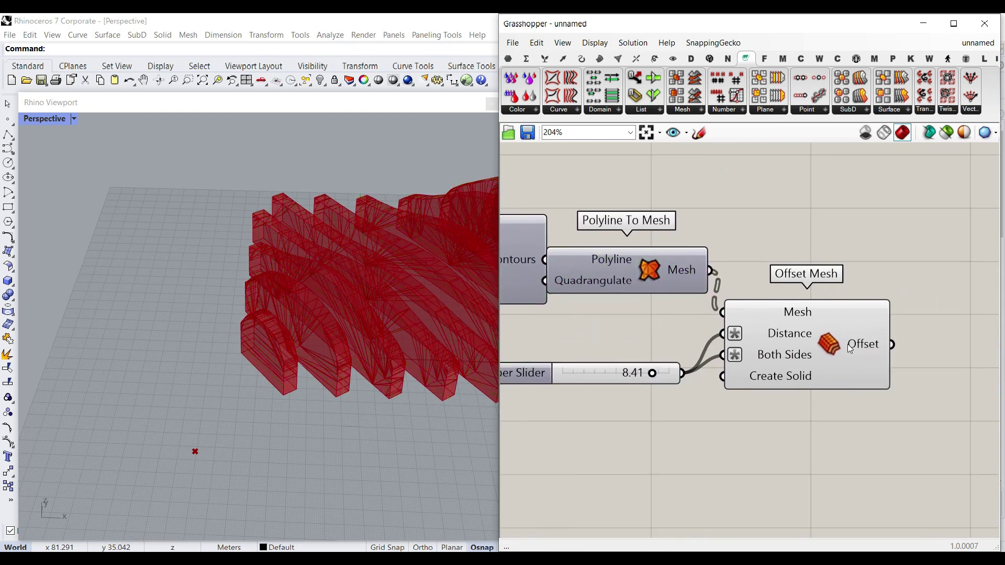
# Add a Custom Preview fed by the Offset Mesh output and show the Perspective viewport in Rendered display mode
pyautogui.click(673, 58)
pyautogui.moveTo(896, 95); pyautogui.dragTo(911, 374)
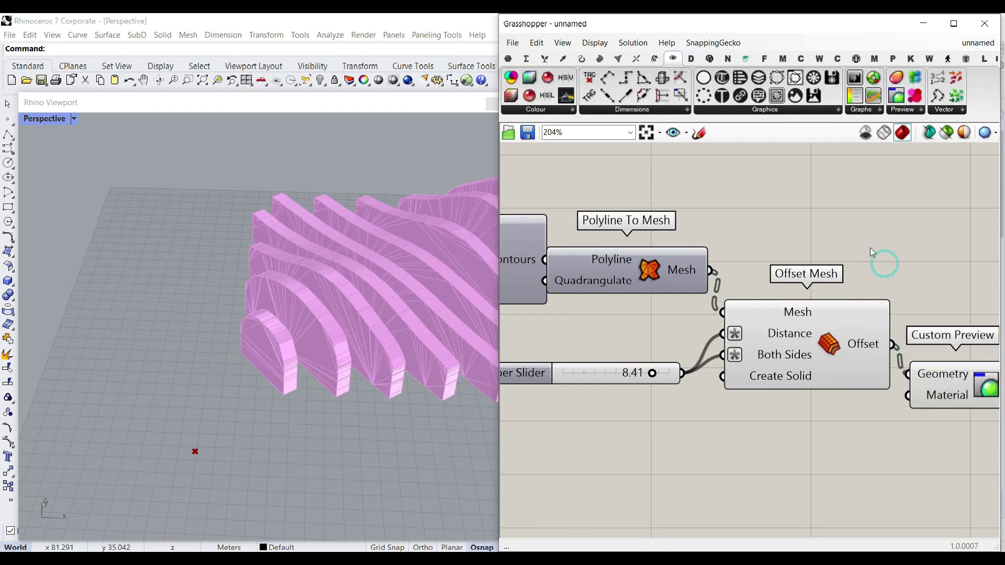
pyautogui.rightClick(55, 119)
pyautogui.click(60, 181)
pyautogui.scroll(-5, 387, 283)
pyautogui.keyDown('shift'); pyautogui.moveTo(387, 284); pyautogui.dragTo(211, 295, button='right'); pyautogui.keyUp('shift')
# Set the offset distance slider to 9.69 and the division count slider to 29
pyautogui.moveTo(658, 379); pyautogui.dragTo(783, 380, button='right')
pyautogui.moveTo(766, 378); pyautogui.dragTo(783, 380)
pyautogui.moveTo(709, 382); pyautogui.dragTo(881, 388, button='right')
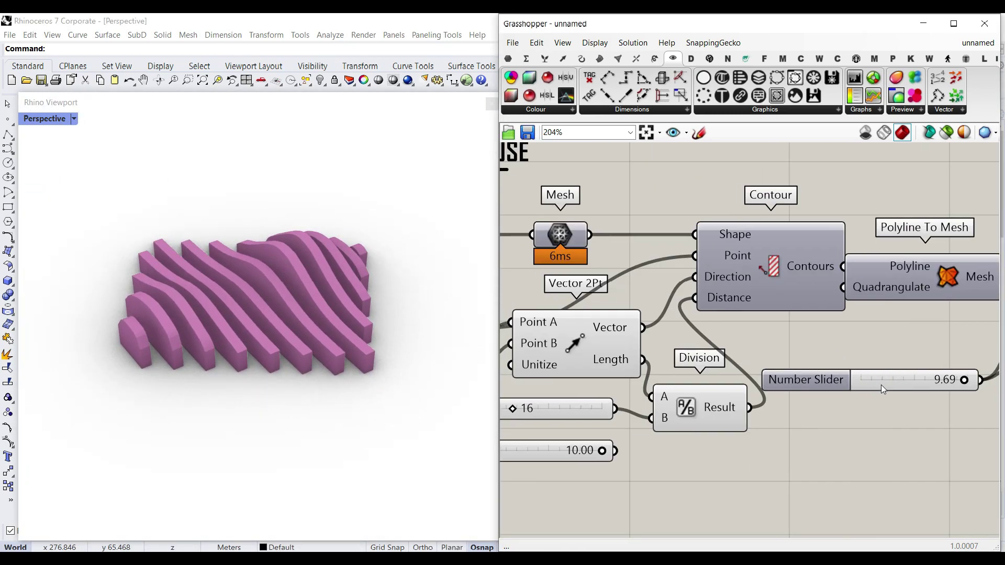
pyautogui.scroll(-7, 889, 388)
pyautogui.scroll(5, 824, 385)
pyautogui.scroll(3, 716, 404)
pyautogui.moveTo(711, 381); pyautogui.dragTo(726, 378)
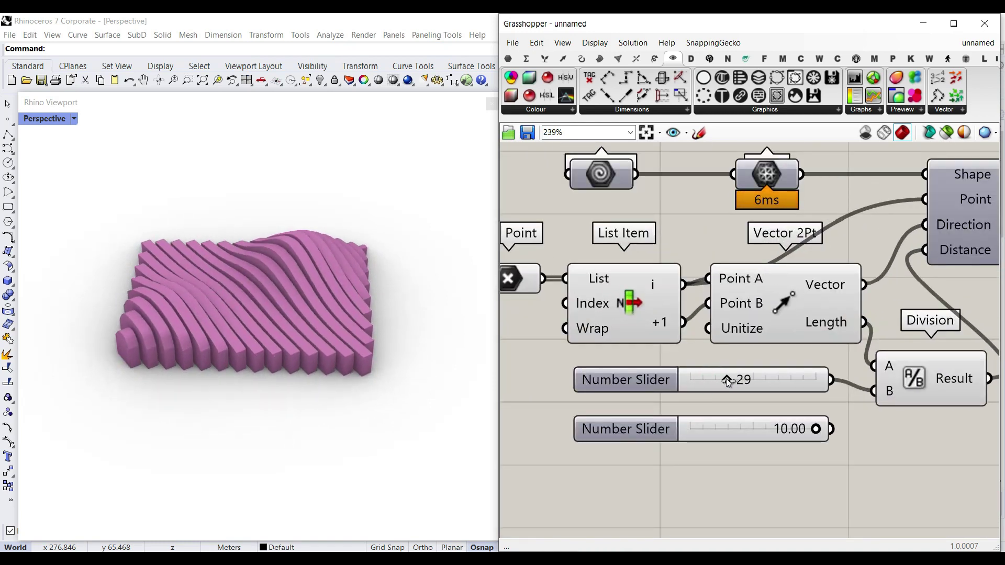
# Move the two Rhino points referenced by the Point parameter to redirect the slices, and set the division count slider to 15
pyautogui.click(341, 331)
pyautogui.moveTo(341, 331); pyautogui.dragTo(345, 335, button='right')
pyautogui.click(521, 282)
pyautogui.moveTo(381, 296); pyautogui.dragTo(437, 254, button='right')
pyautogui.moveTo(408, 275); pyautogui.dragTo(359, 219)
pyautogui.moveTo(434, 218); pyautogui.dragTo(366, 249, button='right')
pyautogui.moveTo(330, 178); pyautogui.dragTo(410, 268)
pyautogui.moveTo(734, 383)
pyautogui.mouseDown()
pyautogui.moveTo(764, 383)
pyautogui.moveTo(716, 384)
pyautogui.mouseUp()
pyautogui.scroll(-5, 771, 404)
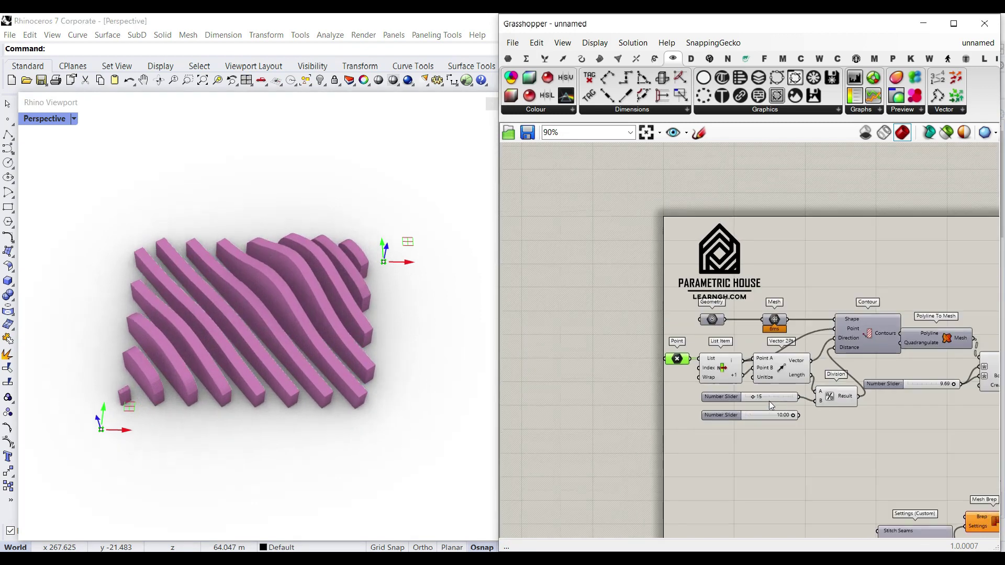
pyautogui.moveTo(948, 386); pyautogui.dragTo(769, 365, button='right')
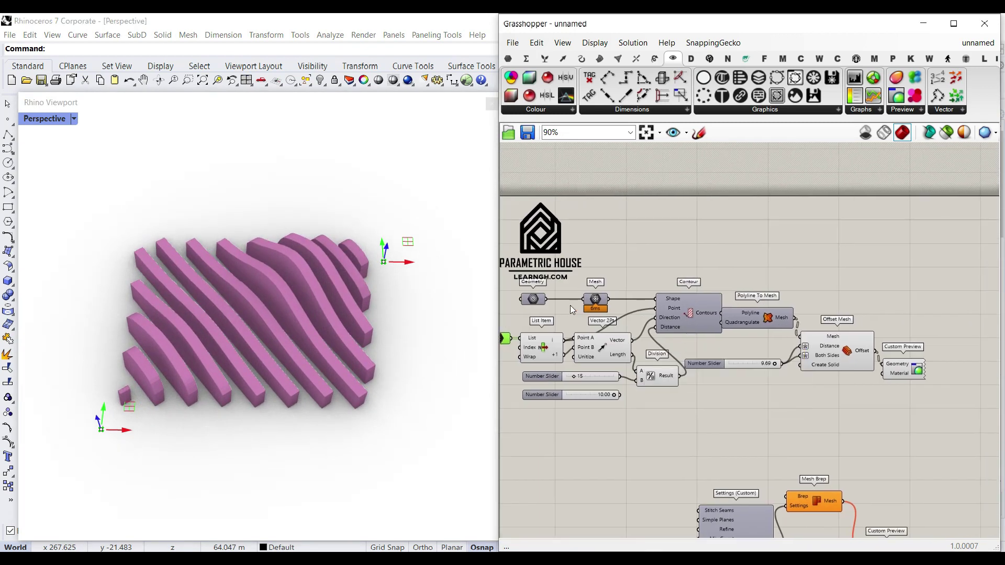
pyautogui.rightClick(531, 305)
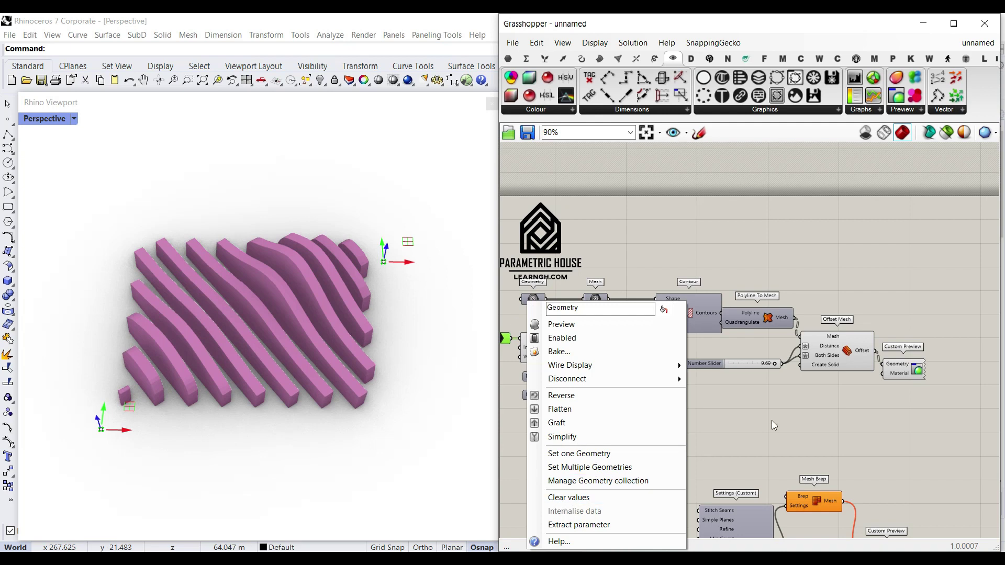
pyautogui.click(726, 414)
pyautogui.moveTo(730, 382); pyautogui.dragTo(804, 355, button='right')
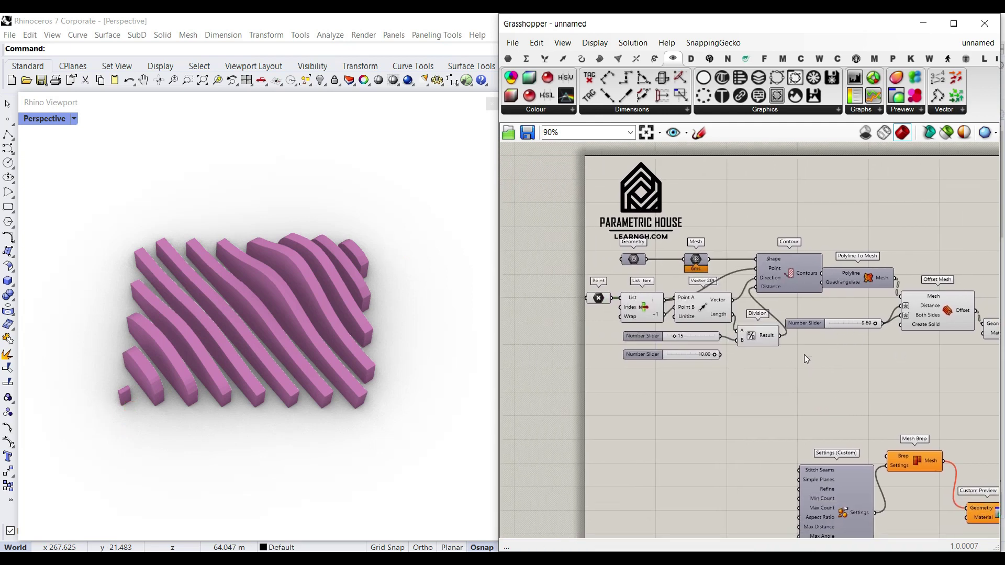
# Switch the Perspective viewport to Shaded display and view the slices end-on
pyautogui.click(56, 119)
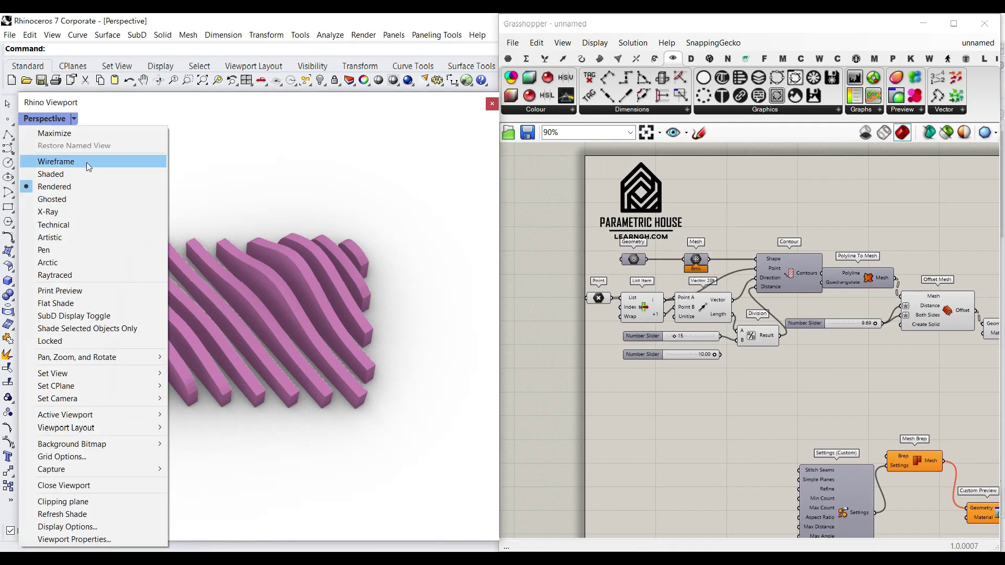
pyautogui.click(54, 177)
pyautogui.moveTo(283, 357); pyautogui.dragTo(366, 340, button='right')
pyautogui.moveTo(863, 335); pyautogui.dragTo(760, 338, button='right')
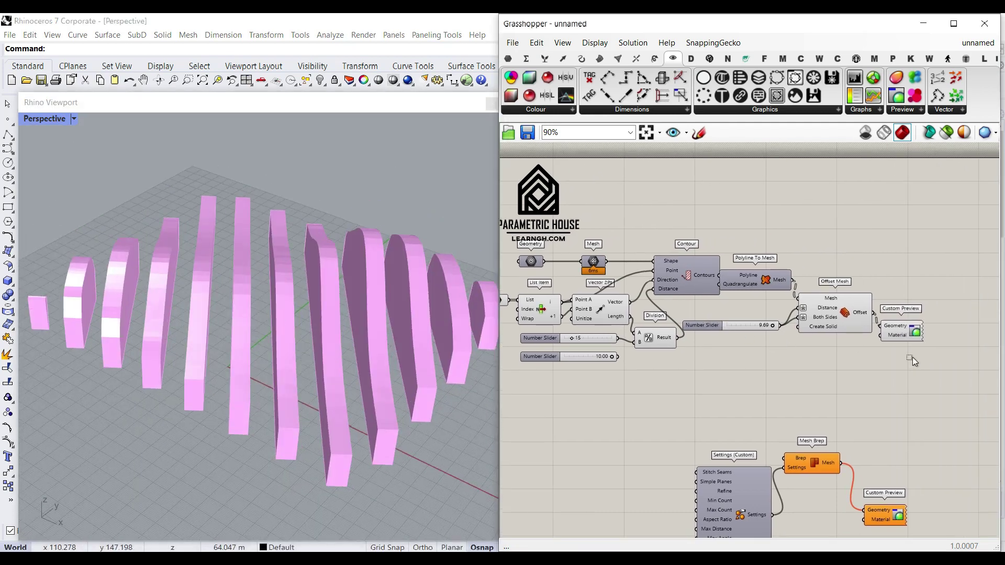
# Shift Polyline To Mesh, Offset Mesh and Custom Preview away from the Contour component to free up canvas space
pyautogui.moveTo(912, 357); pyautogui.dragTo(759, 312)
pyautogui.moveTo(820, 318); pyautogui.dragTo(868, 318)
pyautogui.click(843, 242)
pyautogui.scroll(3, 799, 253)
pyautogui.moveTo(746, 312); pyautogui.dragTo(779, 320)
# Add a Curve parameter fed by the Contours output, place it above Polyline To Mesh, and inspect its curves on the slices
pyautogui.click(507, 59)
pyautogui.click(547, 95)
pyautogui.click(742, 283)
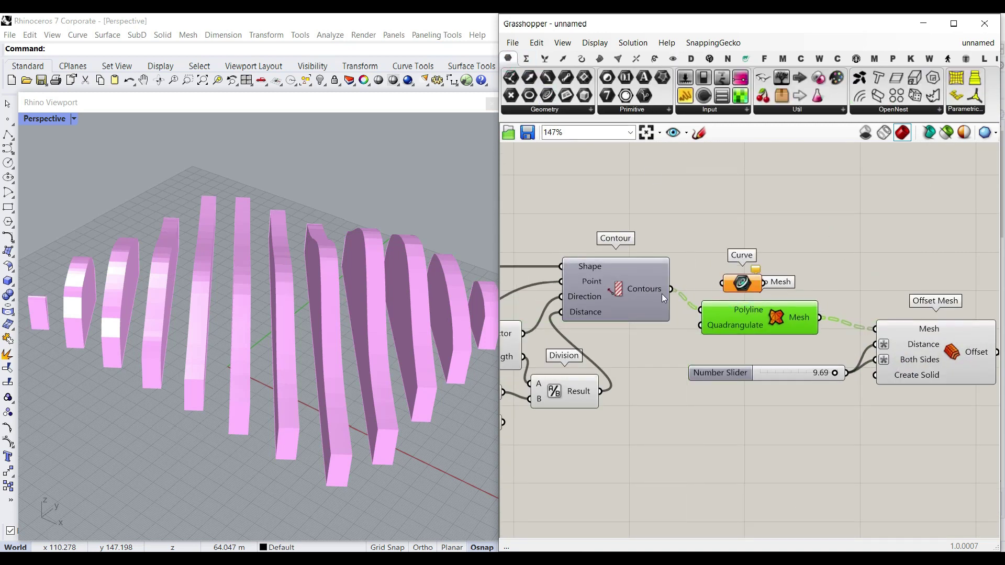
pyautogui.moveTo(661, 293); pyautogui.dragTo(655, 290)
pyautogui.moveTo(728, 284); pyautogui.dragTo(726, 284)
pyautogui.moveTo(742, 283); pyautogui.dragTo(849, 248)
pyautogui.moveTo(398, 309); pyautogui.dragTo(258, 276, button='right')
pyautogui.scroll(4, 199, 291)
pyautogui.scroll(-6, 218, 247)
pyautogui.scroll(5, 220, 251)
pyautogui.scroll(3, 257, 276)
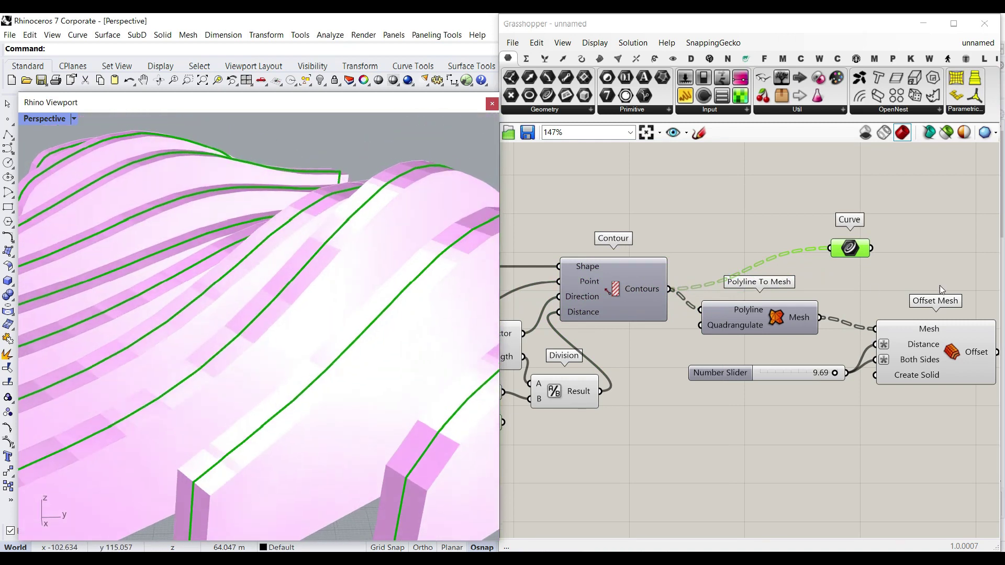
# Add a Smooth Polyline component beside the Curve parameter and feed the contour curves into its Polyline input
pyautogui.scroll(3, 940, 289)
pyautogui.click(580, 58)
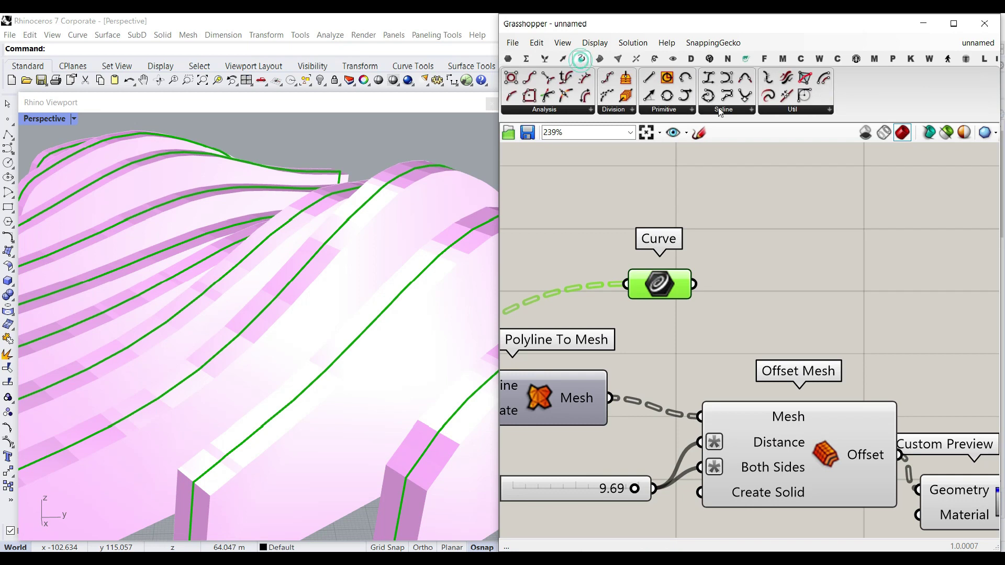
pyautogui.click(792, 109)
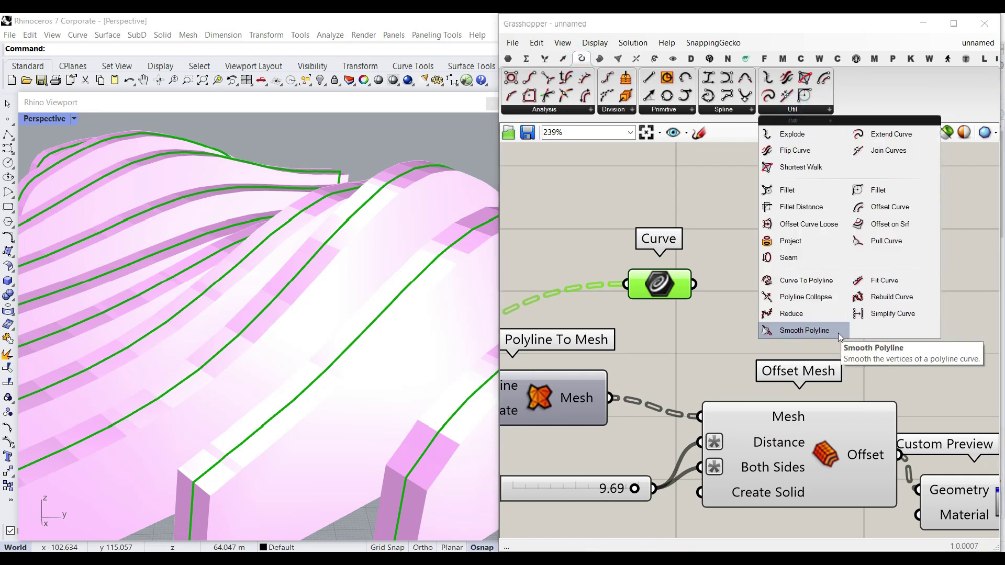
pyautogui.moveTo(821, 335); pyautogui.dragTo(792, 319)
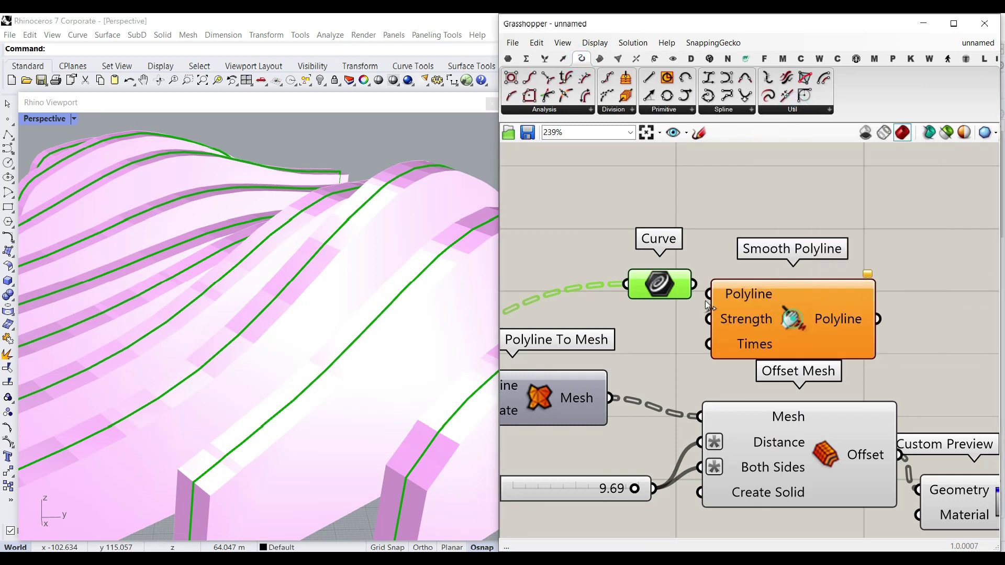
pyautogui.moveTo(704, 294); pyautogui.dragTo(709, 294)
pyautogui.moveTo(780, 312); pyautogui.dragTo(895, 293)
pyautogui.click(704, 323)
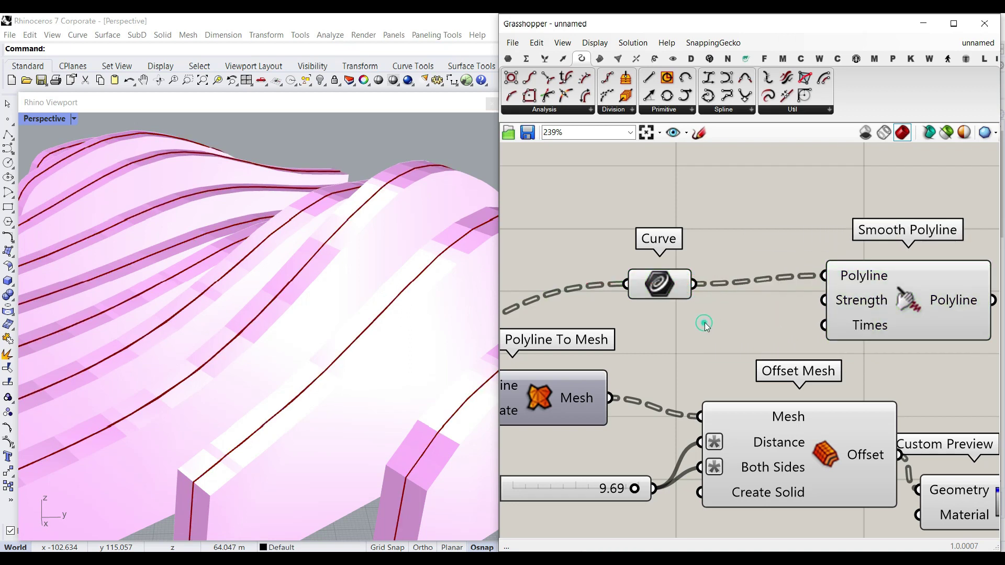
# Create an integer number slider for Smooth Polyline's Times input, set it to 11, and examine the smoothed curves
pyautogui.moveTo(867, 305)
pyautogui.doubleClick(607, 201)
pyautogui.write('1')
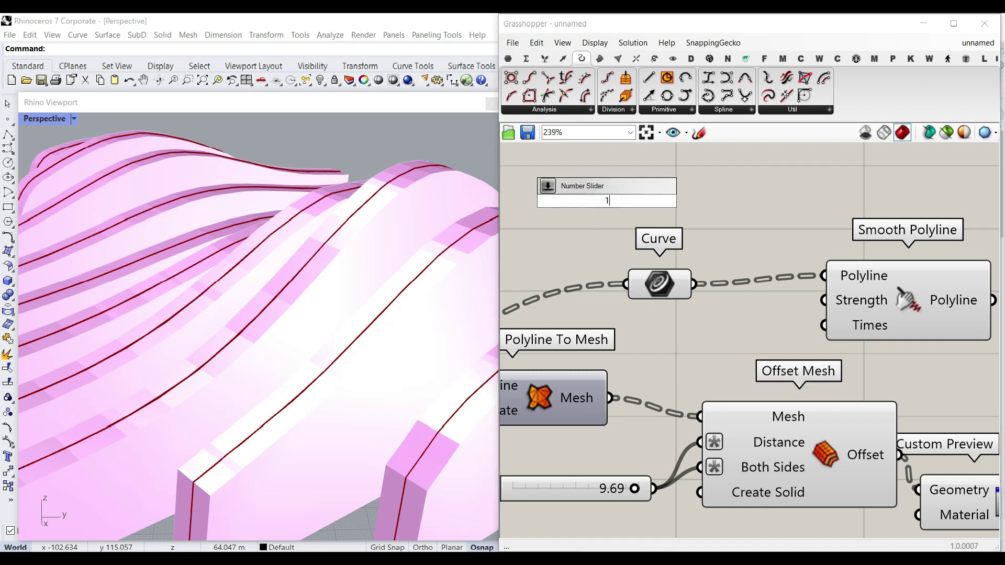
pyautogui.write('..2')
pyautogui.press('Return')
pyautogui.moveTo(737, 201); pyautogui.dragTo(823, 325)
pyautogui.moveTo(600, 203); pyautogui.dragTo(663, 201)
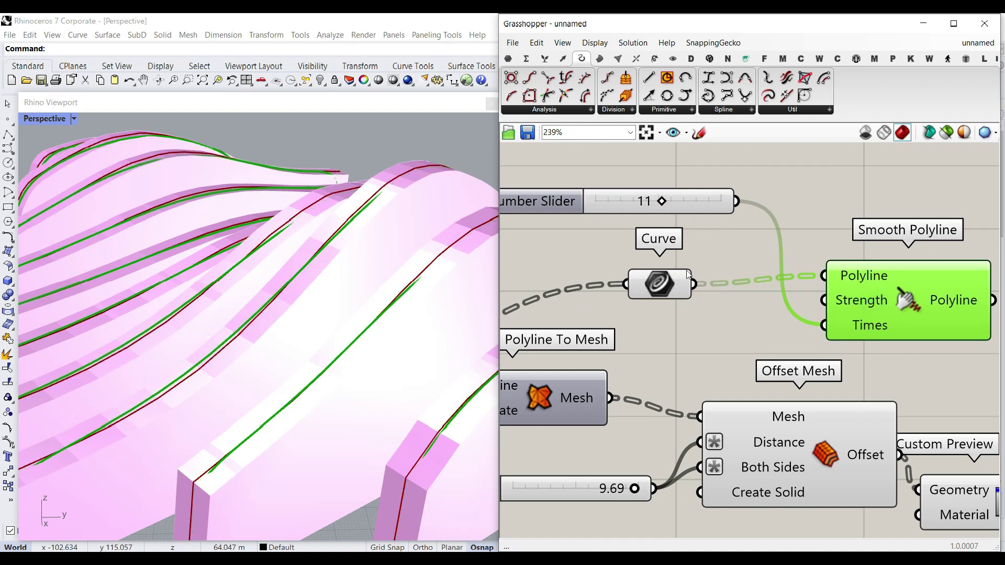
pyautogui.scroll(-10, 379, 274)
pyautogui.moveTo(379, 274); pyautogui.dragTo(476, 299, button='right')
# Bake the Smooth Polyline output, move the baked curves beside the mesh slices, and inspect their shapes
pyautogui.rightClick(961, 297)
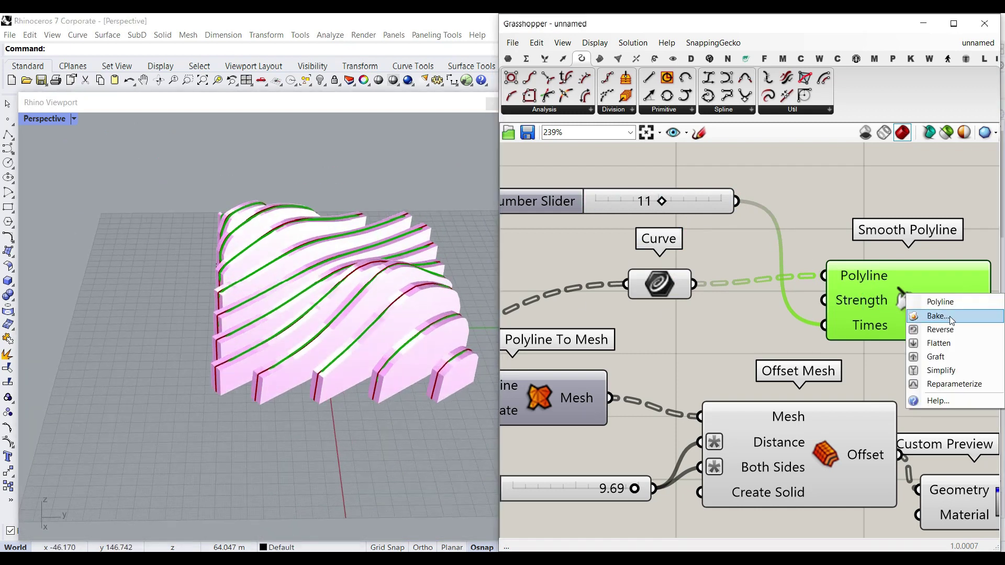
pyautogui.click(934, 316)
pyautogui.click(920, 437)
pyautogui.scroll(-3, 322, 341)
pyautogui.moveTo(384, 360); pyautogui.dragTo(210, 256)
pyautogui.moveTo(337, 298); pyautogui.dragTo(204, 286)
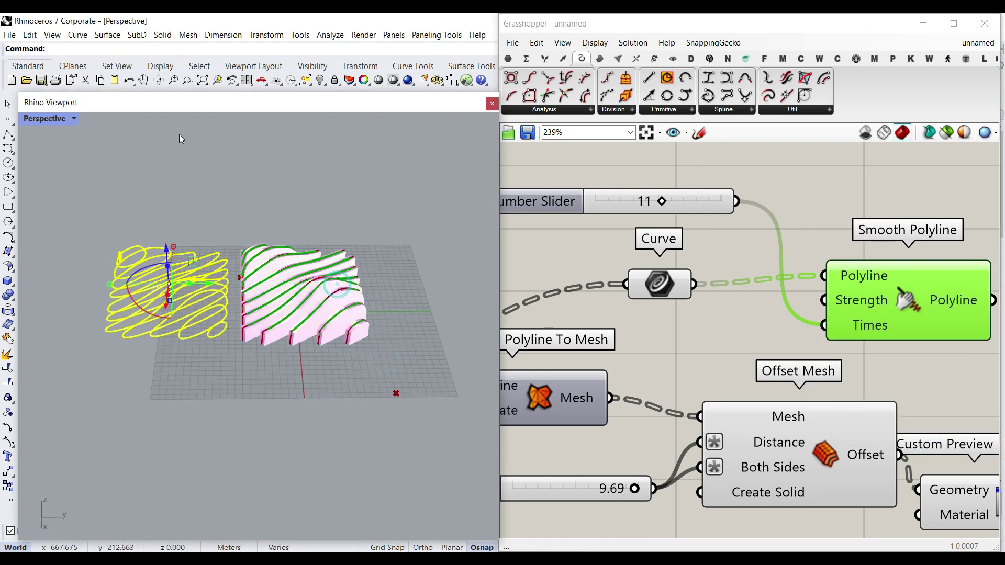
pyautogui.click(223, 171)
pyautogui.moveTo(222, 172); pyautogui.dragTo(292, 287, button='right')
pyautogui.scroll(8, 242, 326)
pyautogui.moveTo(242, 325)
pyautogui.mouseDown(button='right')
pyautogui.moveTo(320, 335)
pyautogui.moveTo(337, 325)
pyautogui.moveTo(262, 319)
pyautogui.moveTo(251, 332)
pyautogui.mouseUp(button='right')
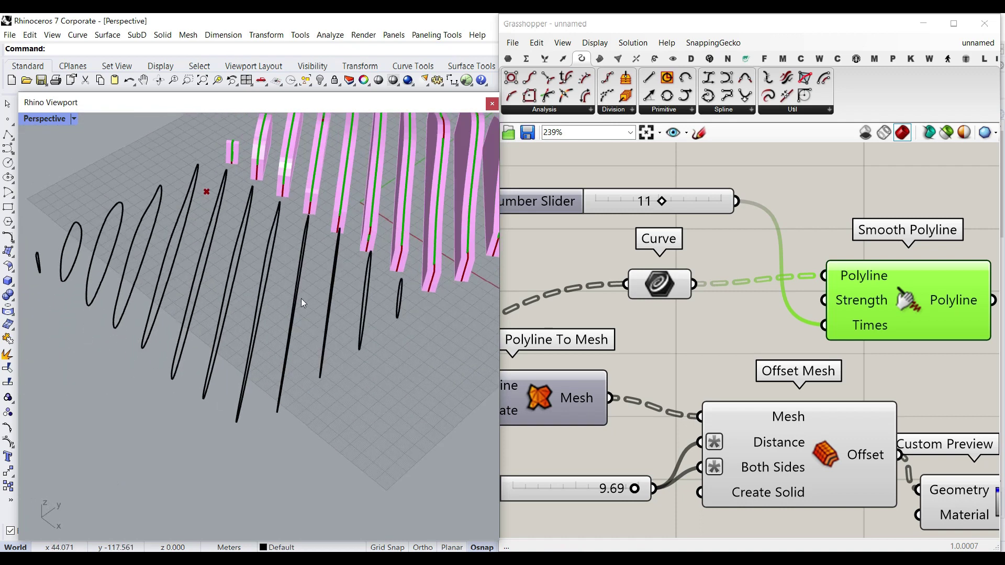
# Delete the baked smooth curves from the Rhino model
pyautogui.scroll(-5, 300, 298)
pyautogui.moveTo(422, 386); pyautogui.dragTo(184, 254)
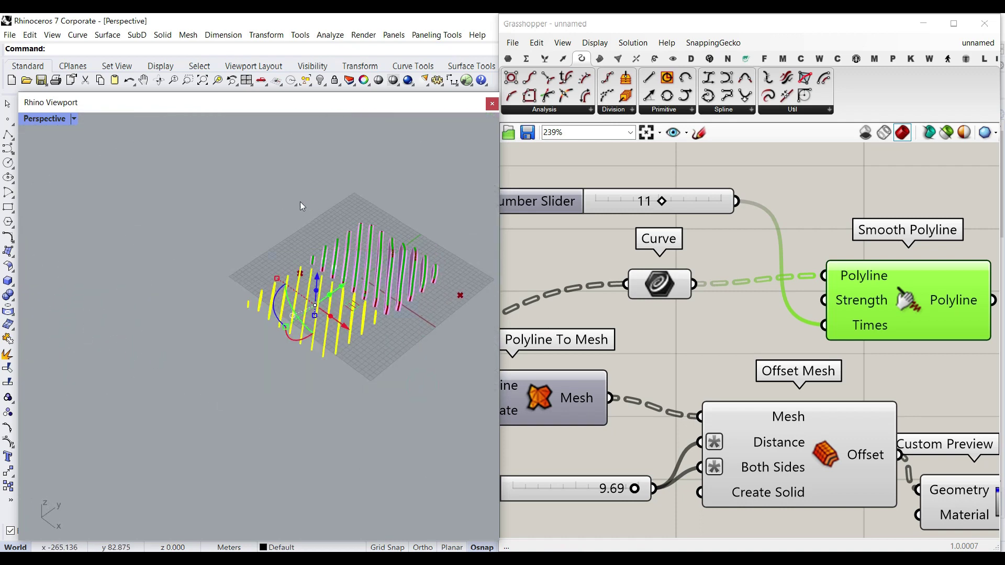
pyautogui.press('Delete')
pyautogui.scroll(8, 356, 300)
pyautogui.moveTo(350, 291); pyautogui.dragTo(403, 319, button='right')
# Find the Rebuild Curve component among the curve utilities and place it beside Smooth Polyline
pyautogui.click(749, 59)
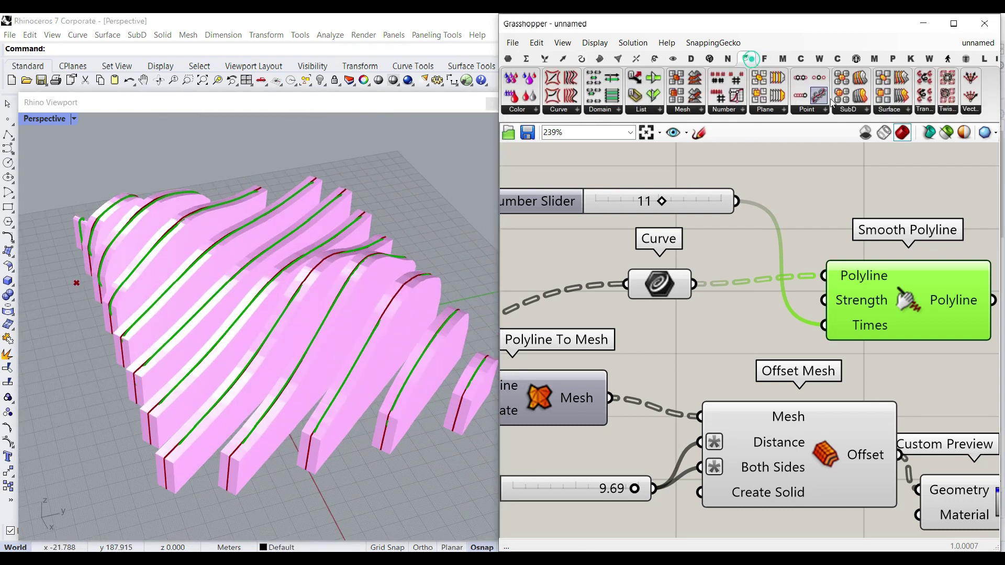
pyautogui.moveTo(901, 301); pyautogui.dragTo(736, 308, button='right')
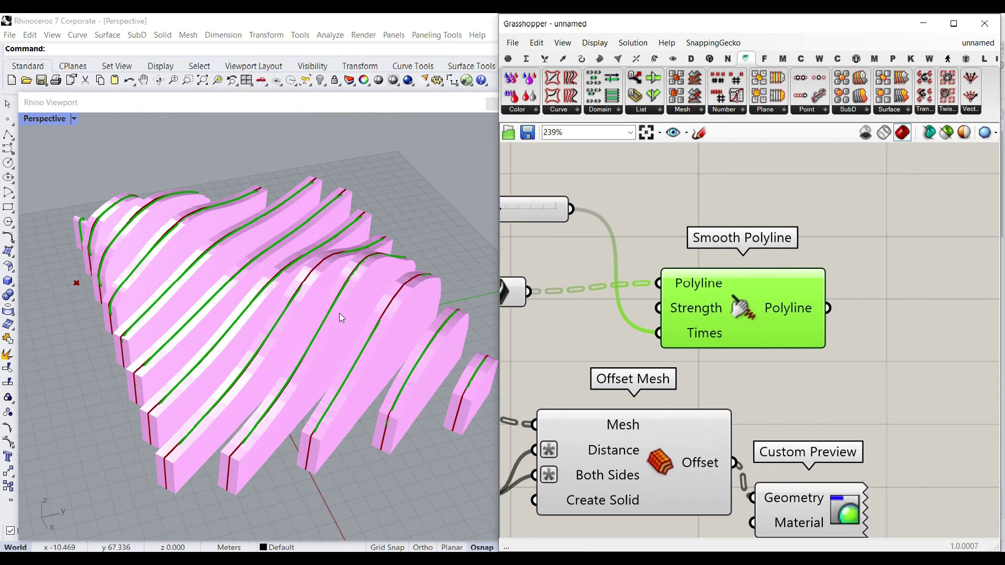
pyautogui.scroll(5, 284, 266)
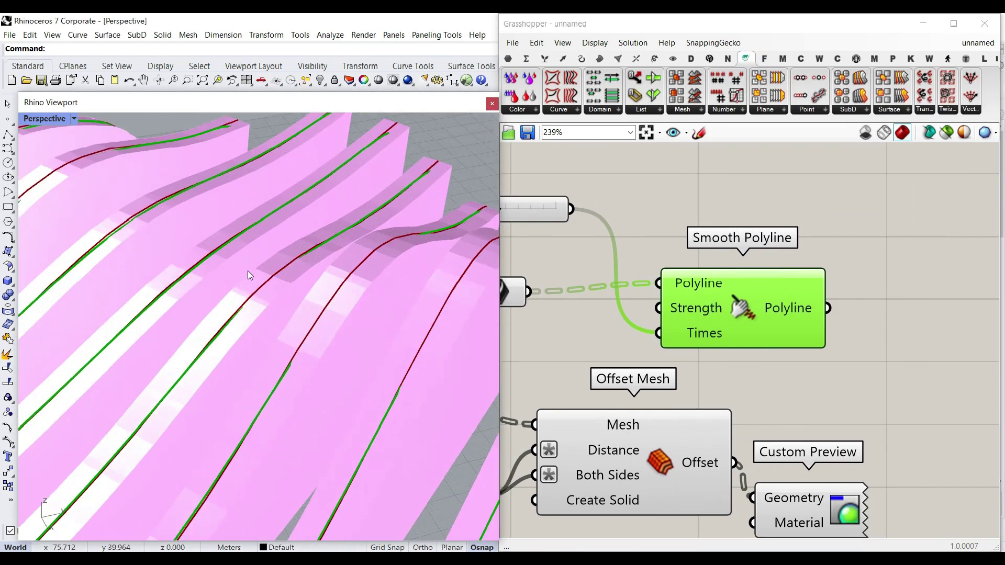
pyautogui.click(584, 60)
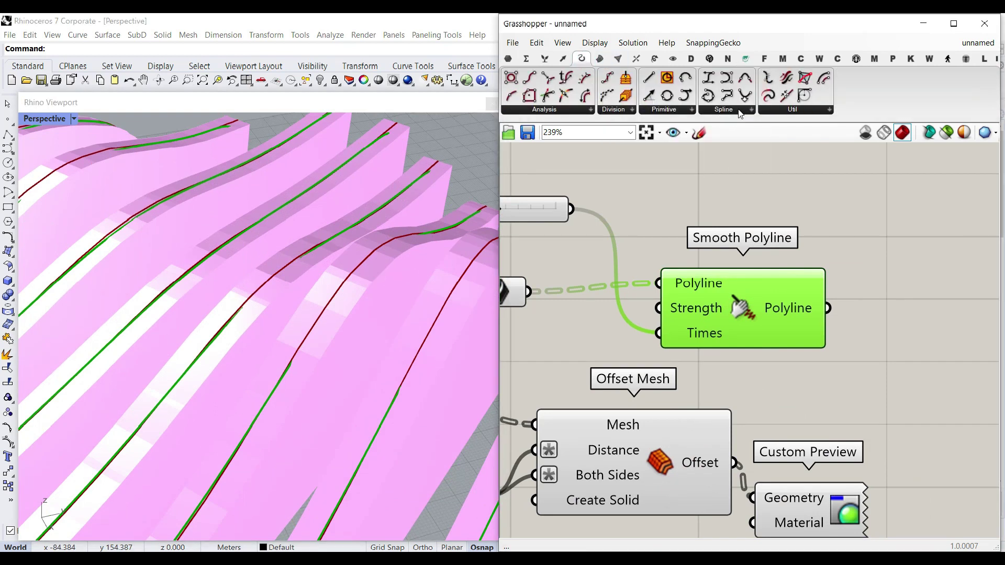
pyautogui.click(739, 113)
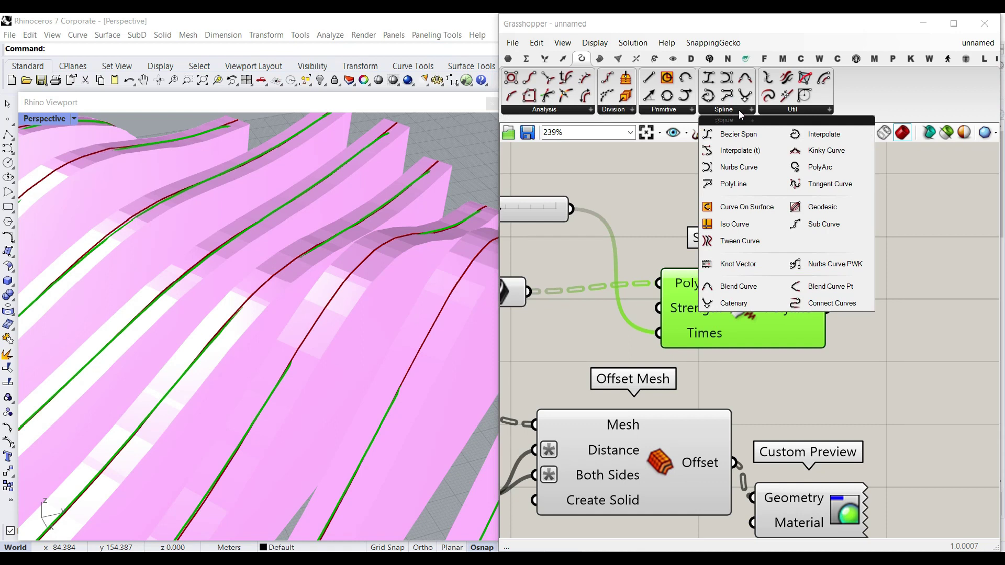
pyautogui.click(792, 109)
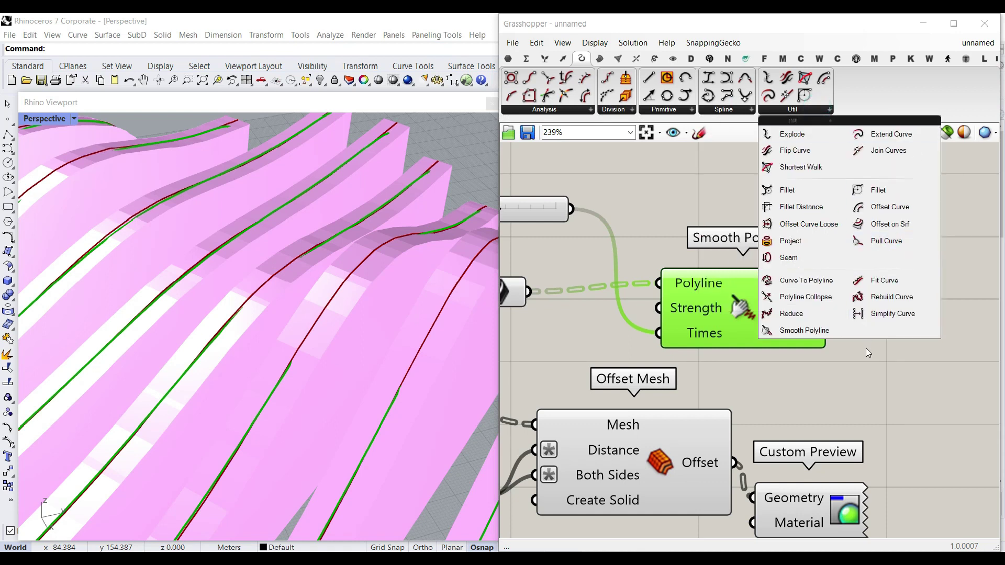
pyautogui.click(891, 296)
pyautogui.click(915, 340)
# Delete the Smooth Polyline component, move Rebuild Curve into its place, and feed the Curve parameter into its Curve input
pyautogui.moveTo(771, 308); pyautogui.dragTo(833, 281, button='right')
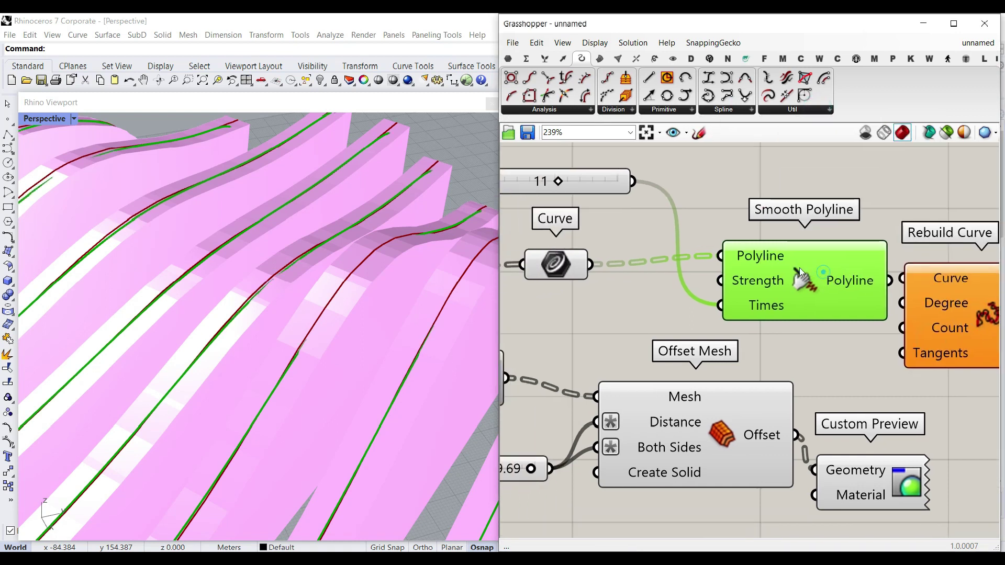
pyautogui.press('Delete')
pyautogui.moveTo(947, 302); pyautogui.dragTo(754, 284)
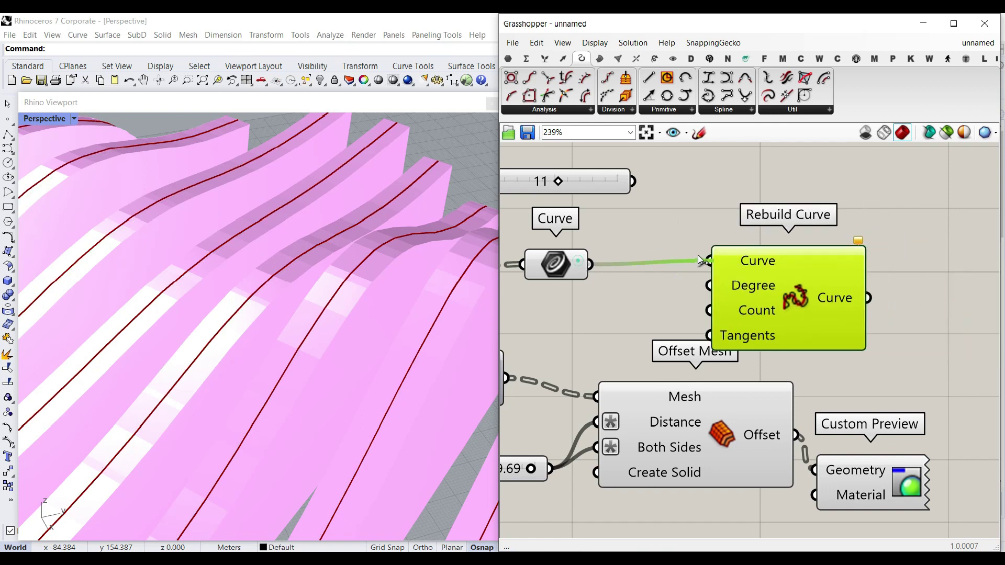
pyautogui.moveTo(698, 260); pyautogui.dragTo(708, 260)
# Create a panel containing 3, connect it to Rebuild Curve's Degree input, and preview the rebuilt curves
pyautogui.doubleClick(630, 303)
pyautogui.write('3')
pyautogui.press('Return')
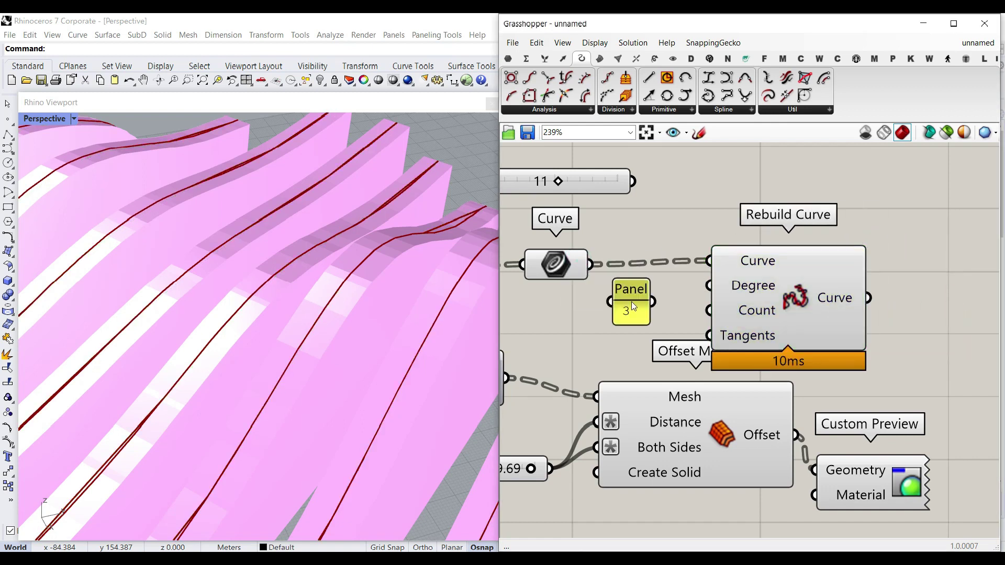
pyautogui.moveTo(654, 302); pyautogui.dragTo(708, 285)
pyautogui.click(816, 315)
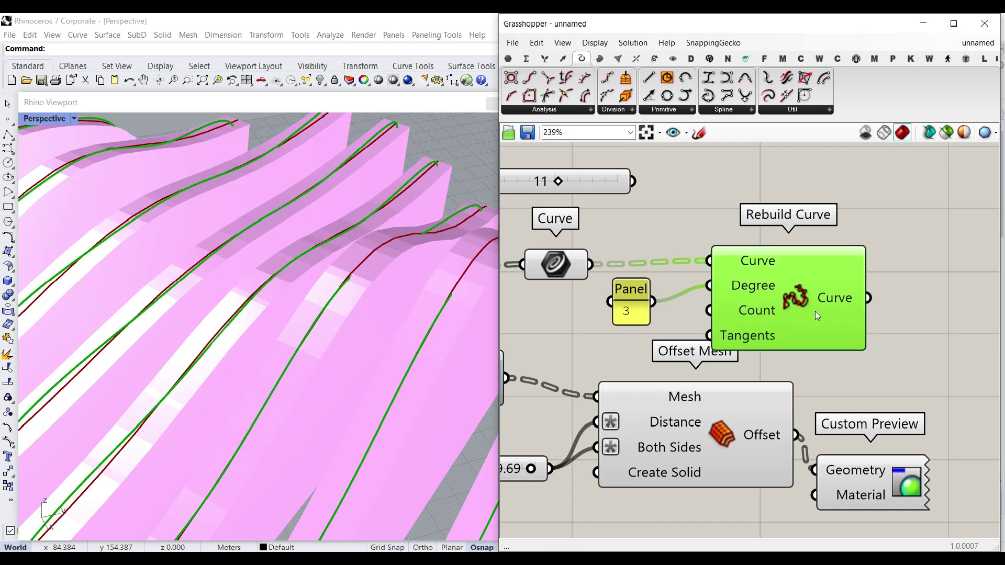
# Add a Curve parameter above Polyline To Mesh, connect Contour's Contours output to it, and inspect the outlines on the slices
pyautogui.scroll(-5, 824, 293)
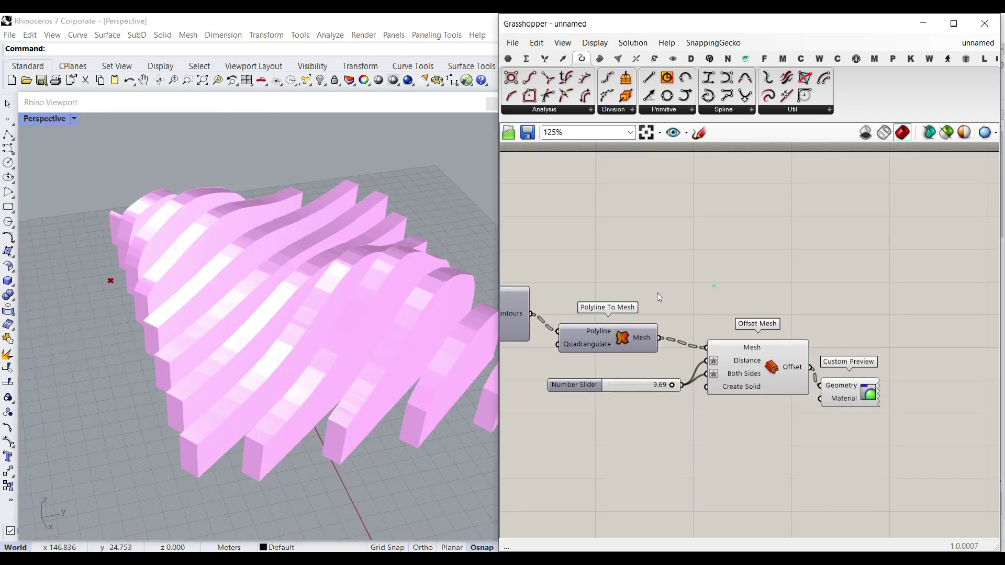
pyautogui.scroll(2, 657, 293)
pyautogui.click(509, 59)
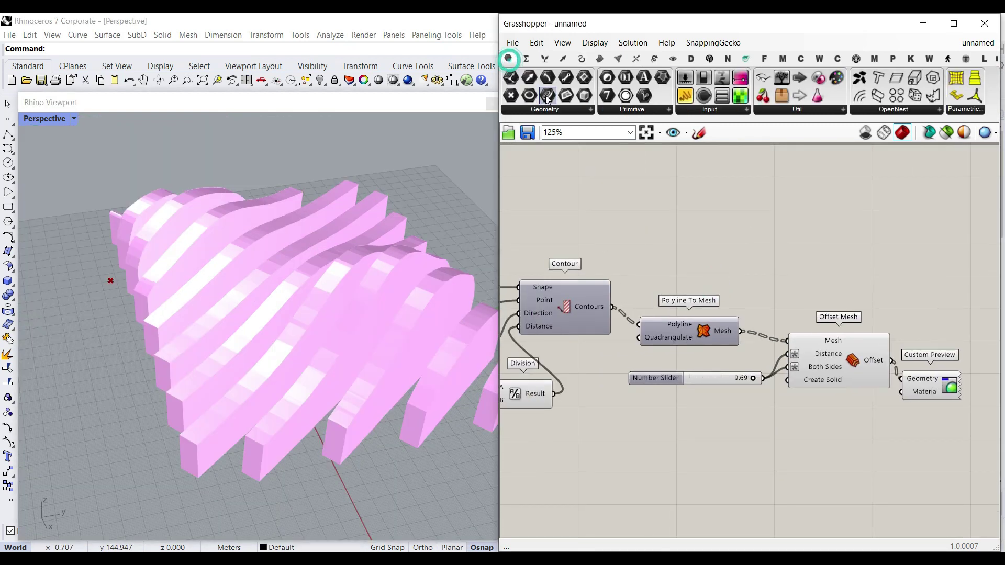
pyautogui.moveTo(547, 97); pyautogui.dragTo(634, 237)
pyautogui.moveTo(615, 308); pyautogui.dragTo(704, 272)
pyautogui.scroll(-3, 261, 325)
pyautogui.moveTo(262, 326); pyautogui.dragTo(169, 341, button='right')
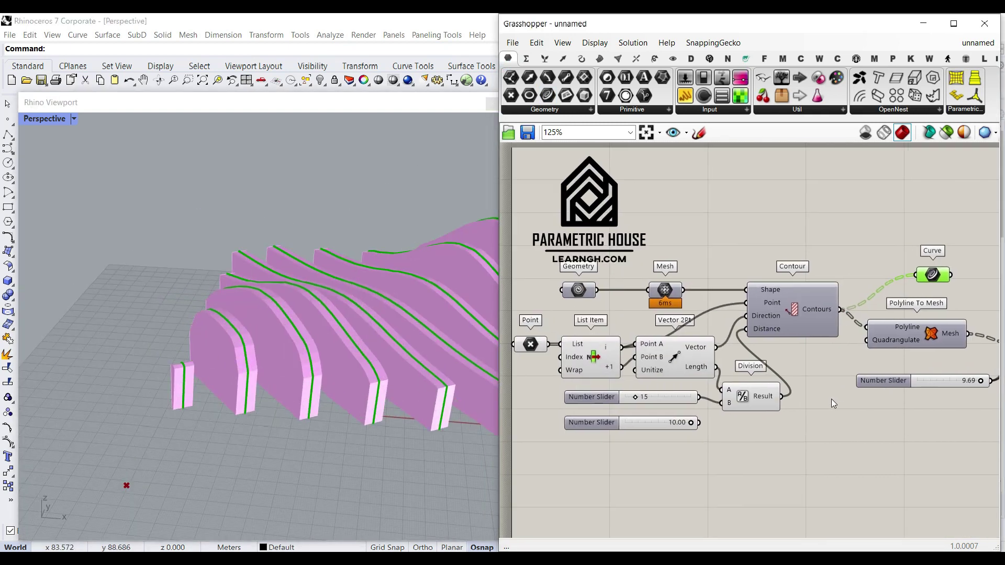
# Set the division count slider feeding Division's B input to 36 and inspect the denser terrain slices
pyautogui.scroll(3, 687, 406)
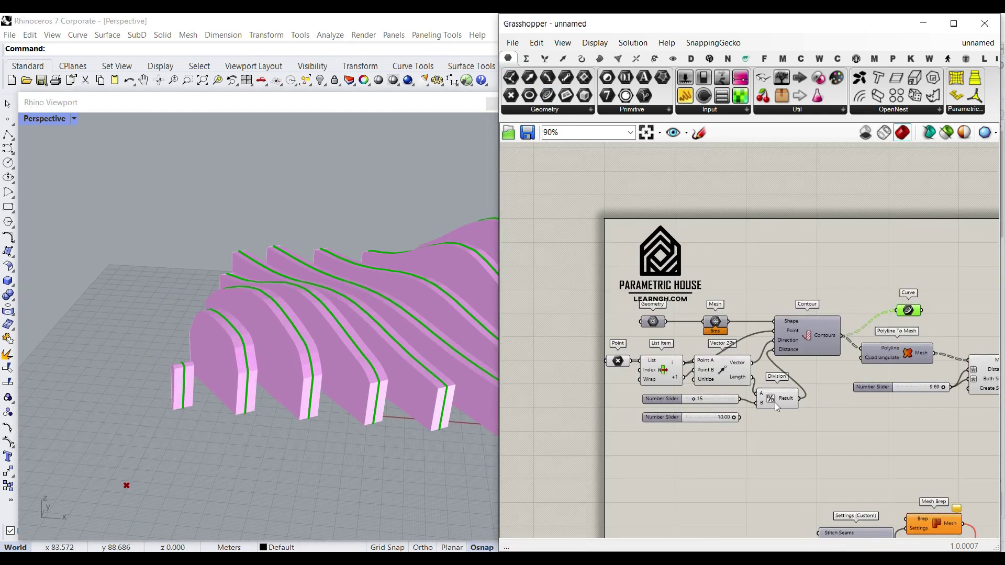
pyautogui.moveTo(677, 396); pyautogui.dragTo(696, 396)
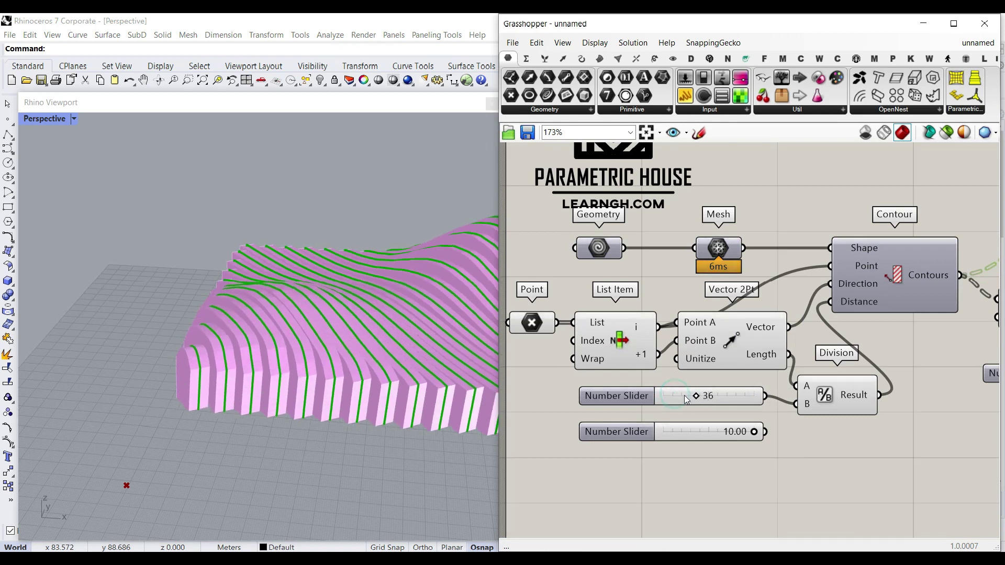
pyautogui.moveTo(367, 293); pyautogui.dragTo(386, 339, button='right')
pyautogui.scroll(5, 386, 339)
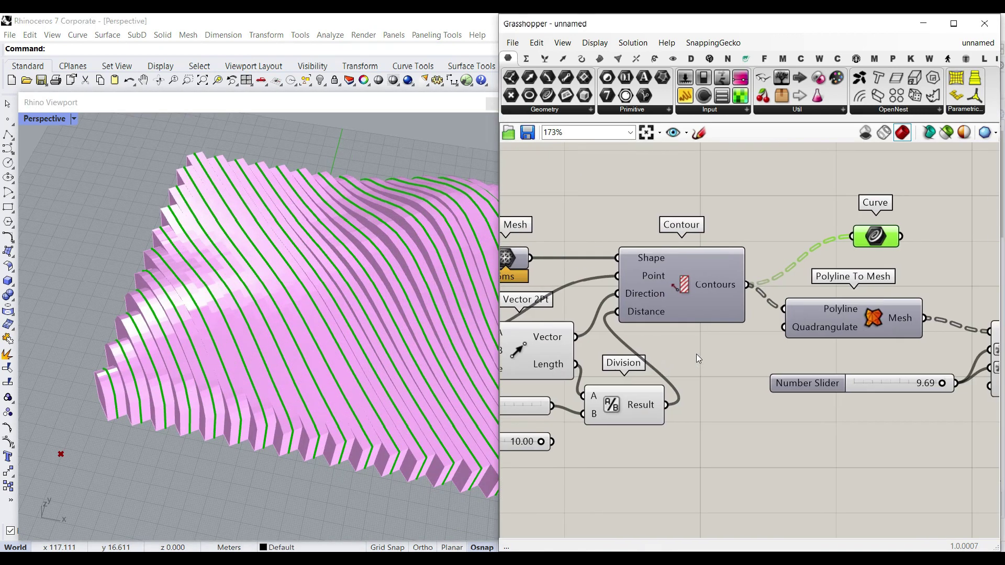